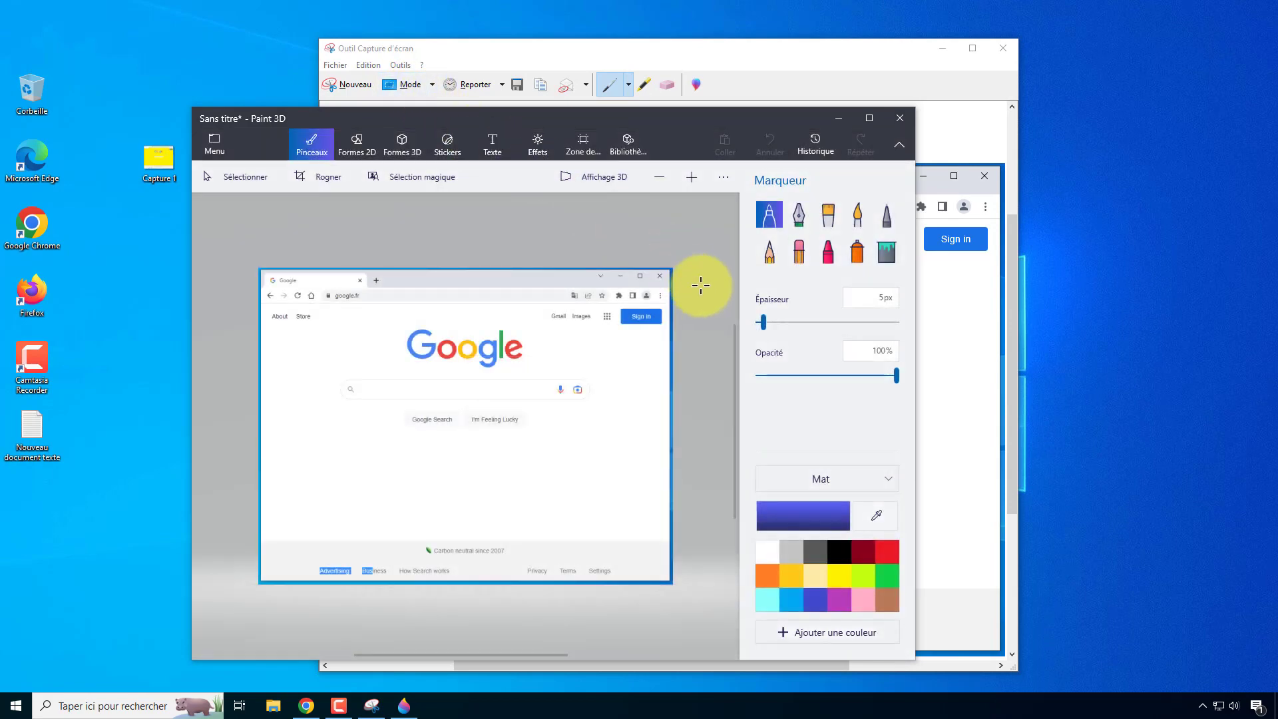
- Fill the capture's white background with lime green, red, and lime green again using the Fill brush
left_click(887, 252)
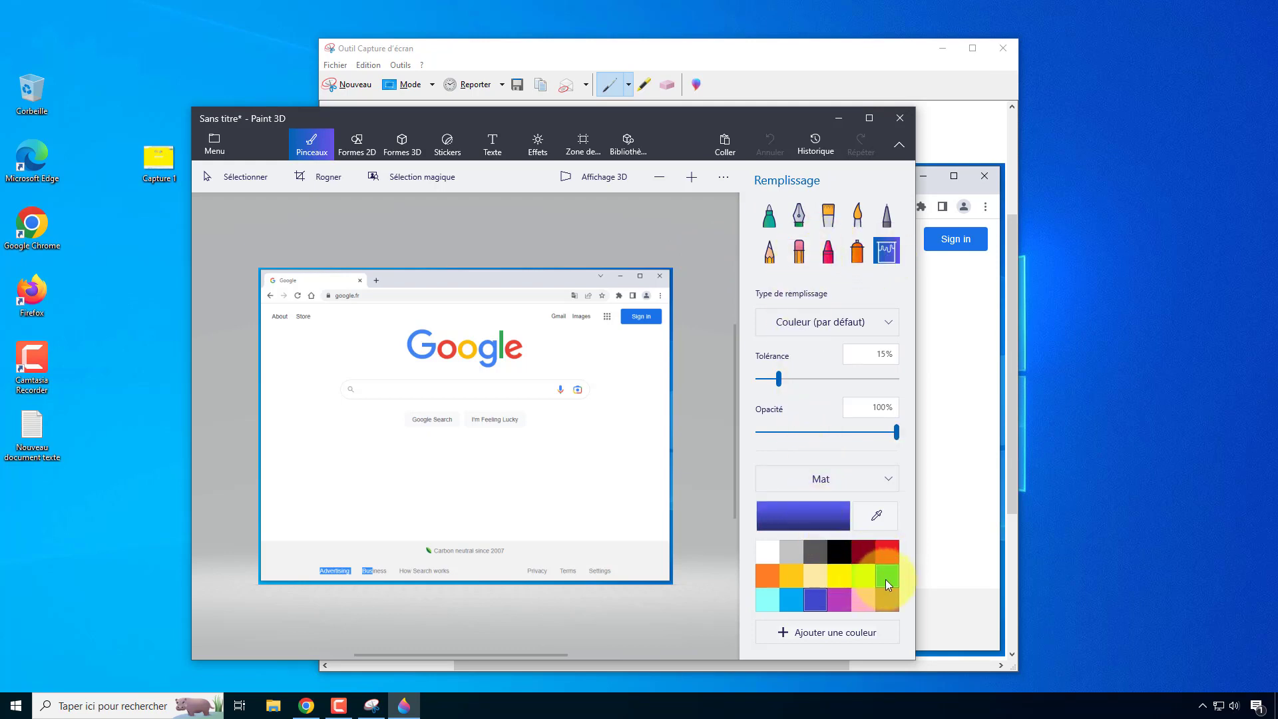
left_click(866, 575)
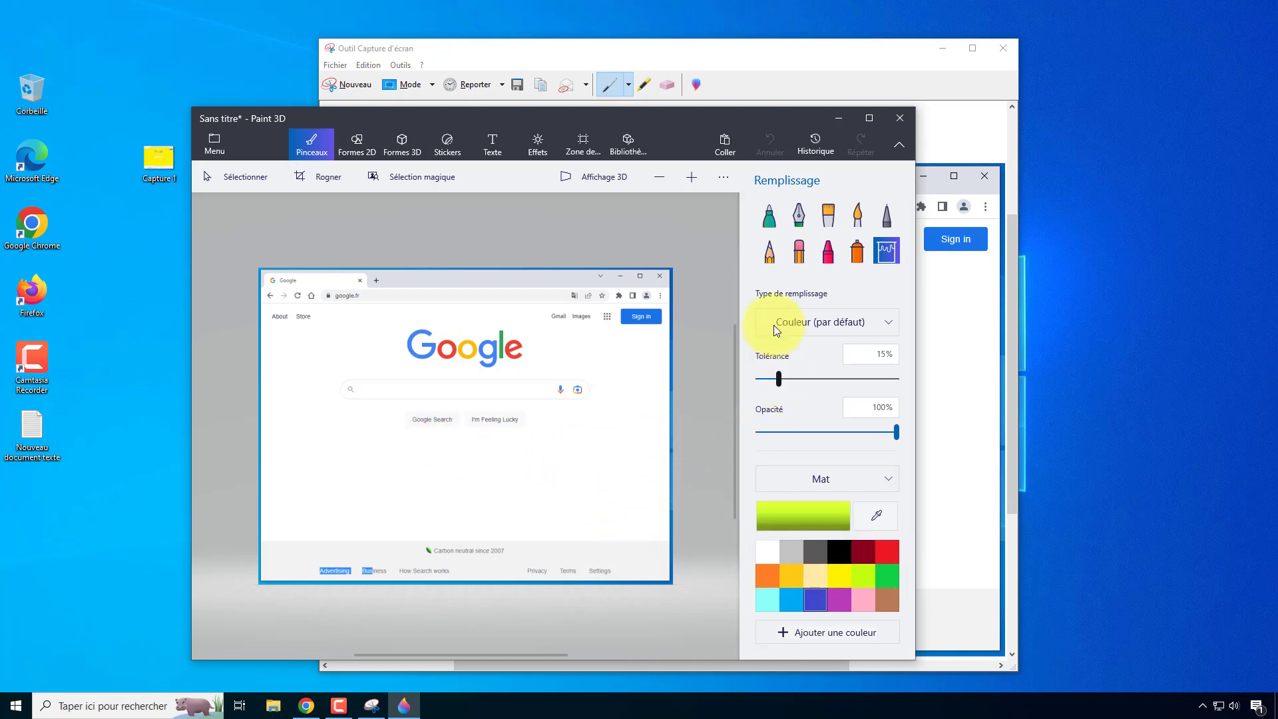
left_click(416, 444)
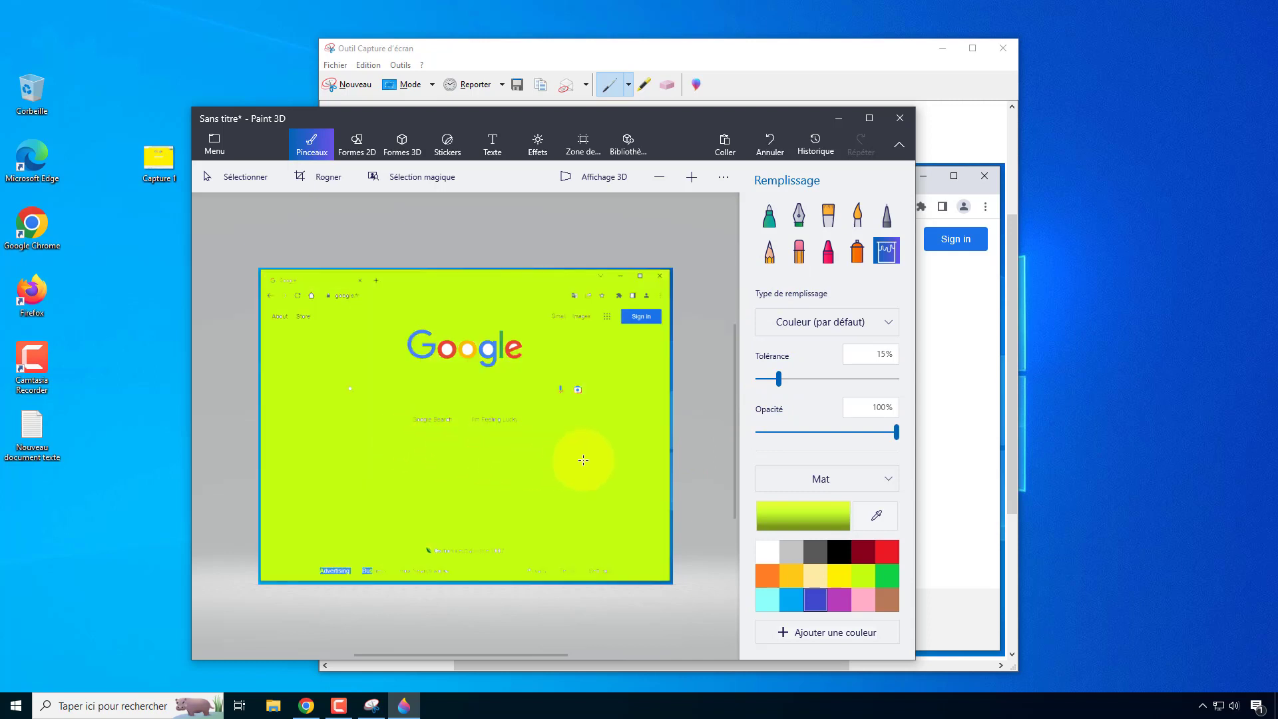
left_click(884, 557)
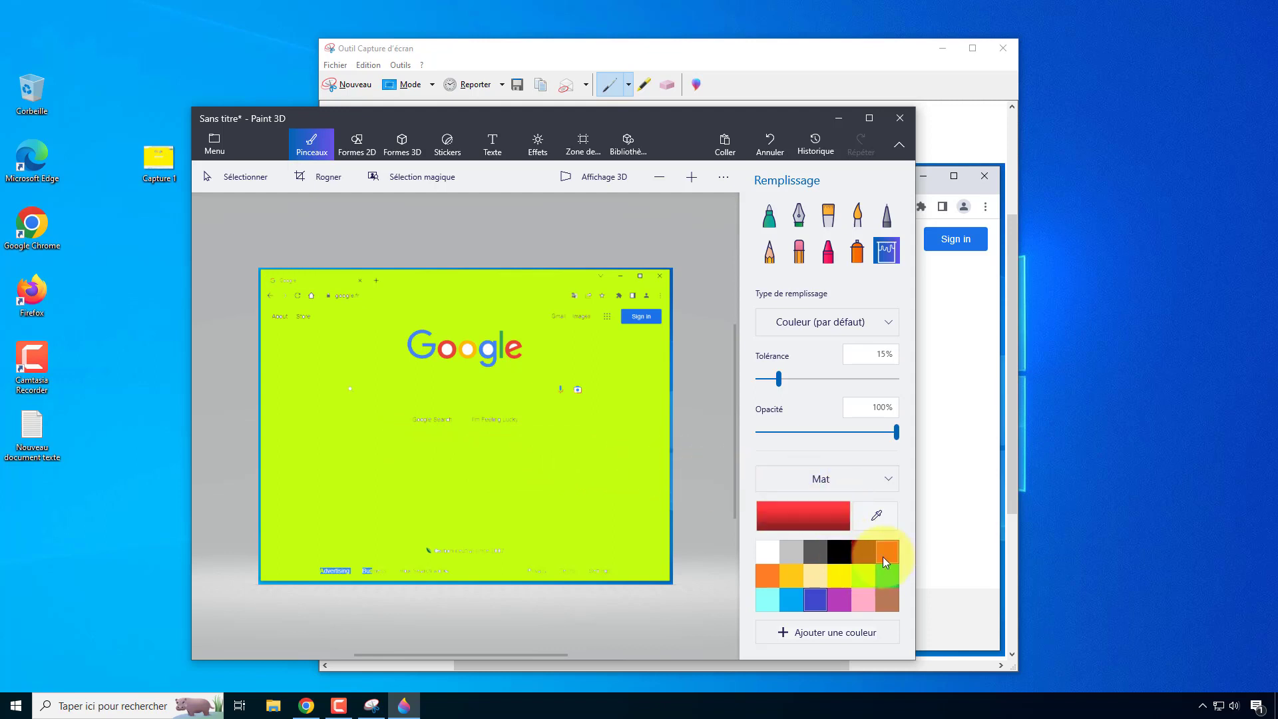
left_click(513, 460)
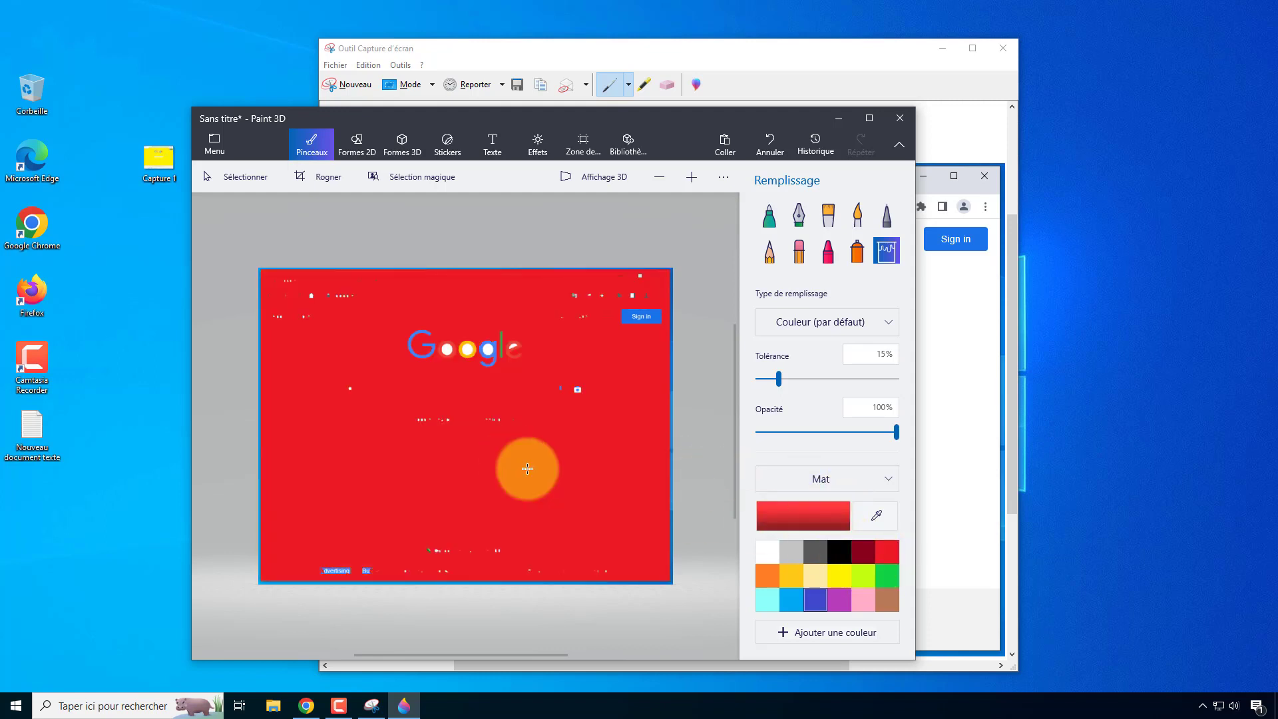
left_click(859, 579)
left_click(495, 484)
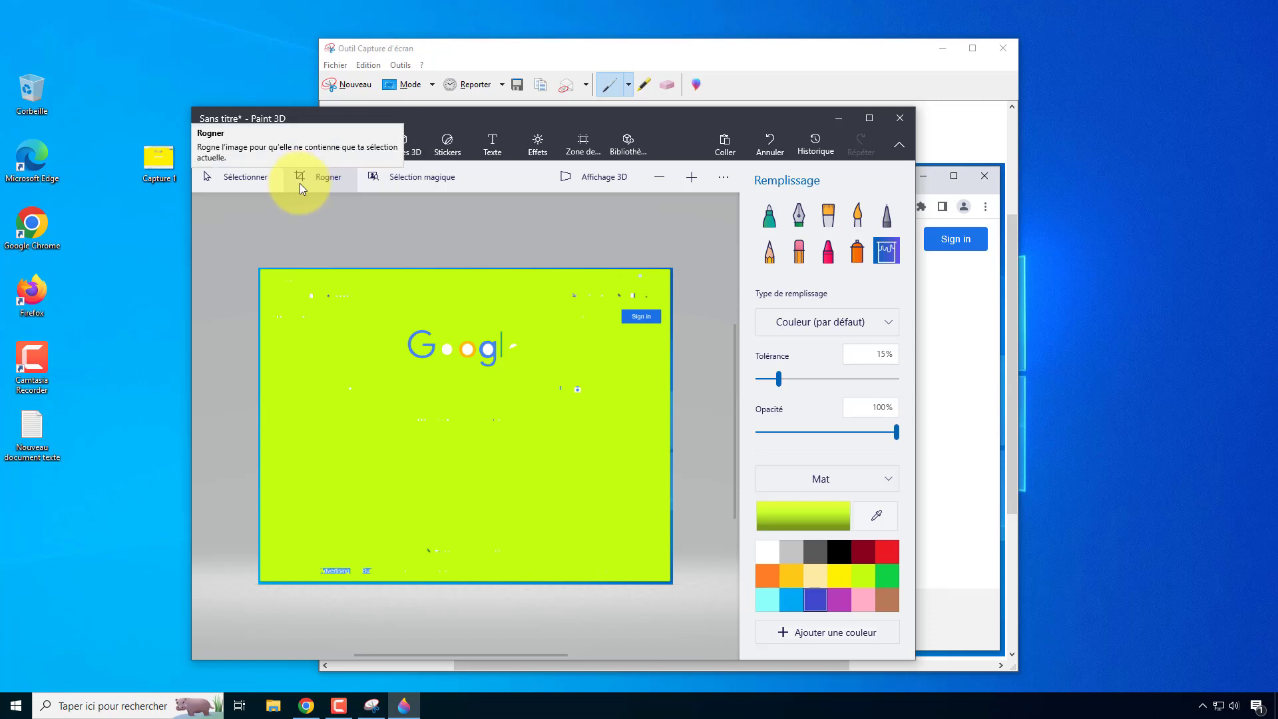
- Undo all three colour fills on the capture
left_click(777, 142)
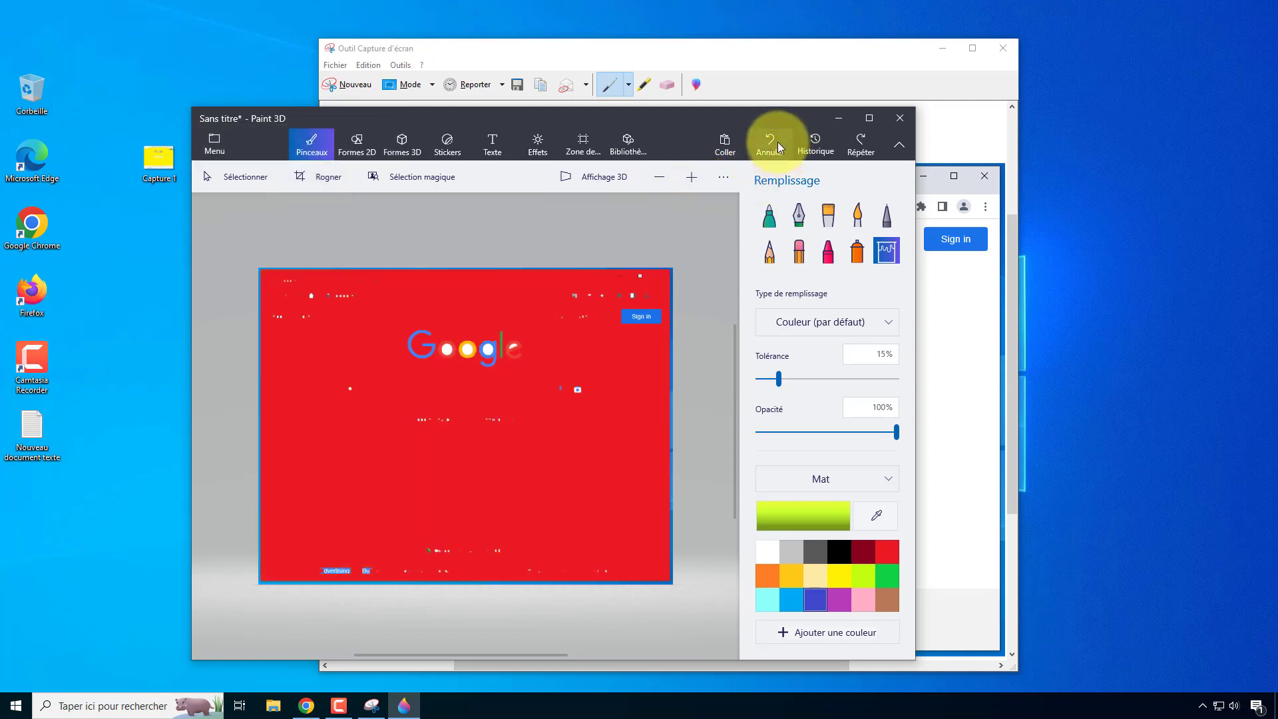
left_click(778, 142)
left_click(777, 142)
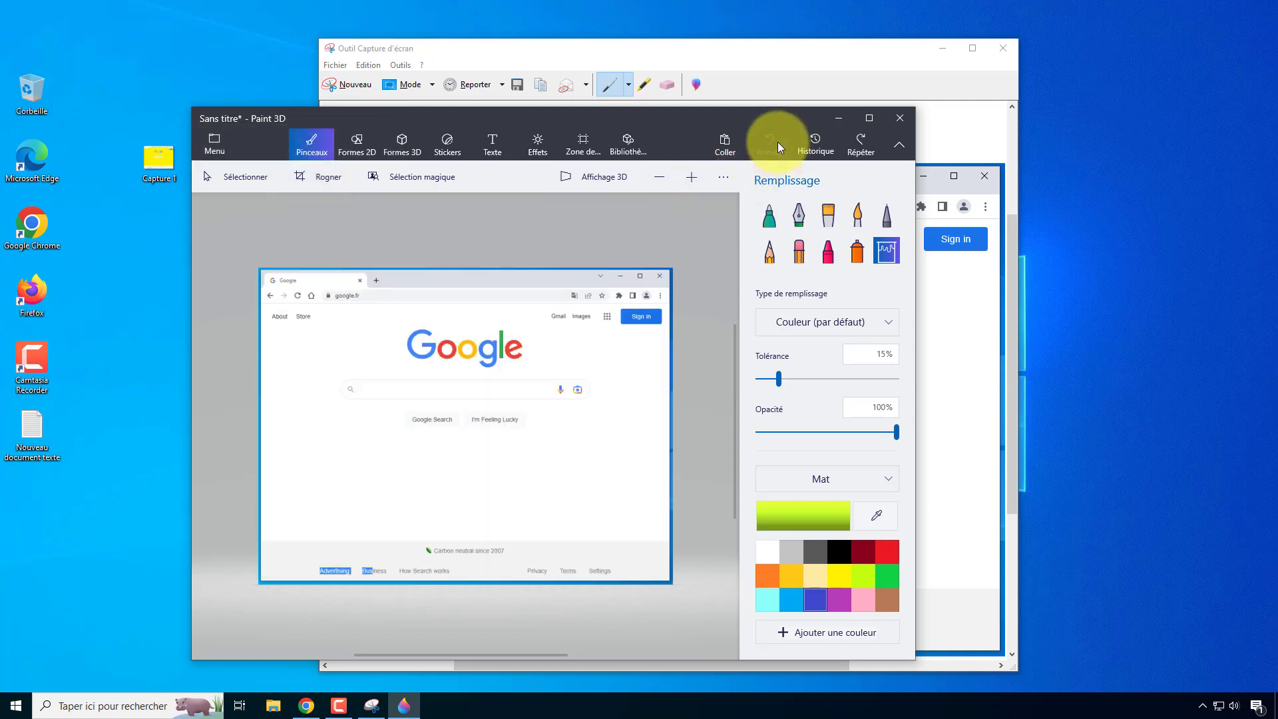
- Add the bold 2D text "test" at size 48 below the search box on the capture
left_click(495, 147)
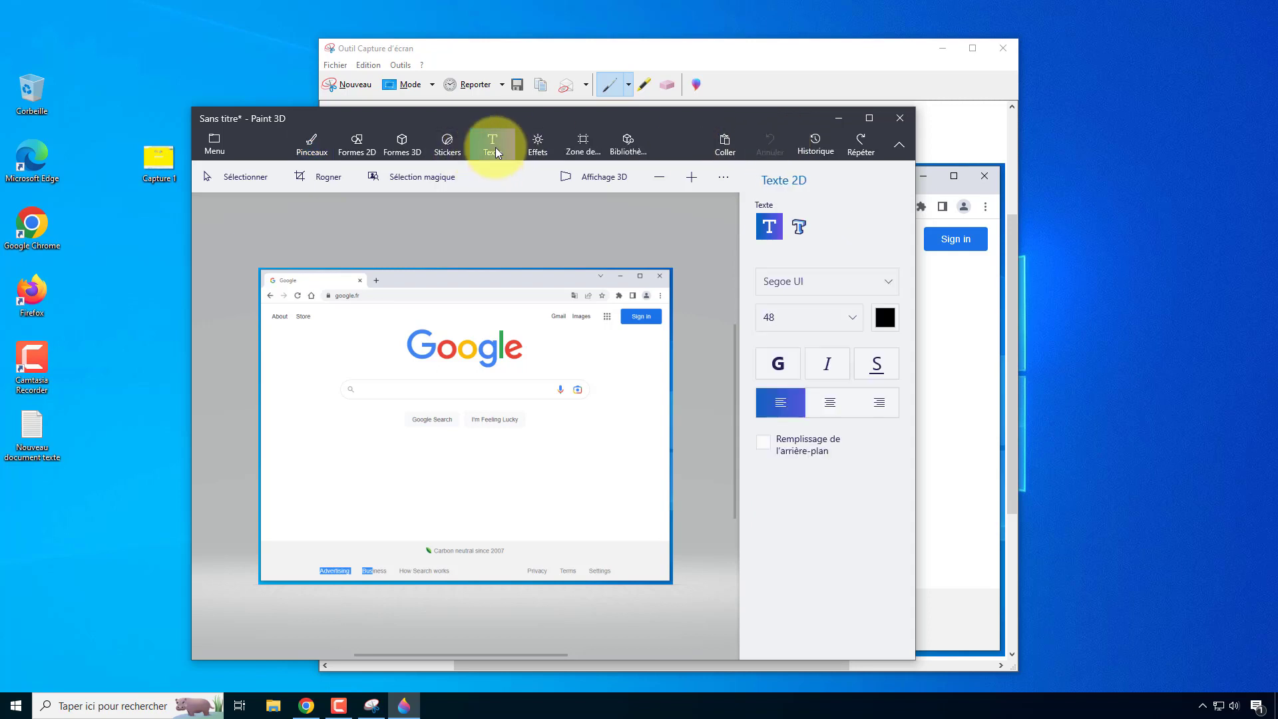
left_click(851, 315)
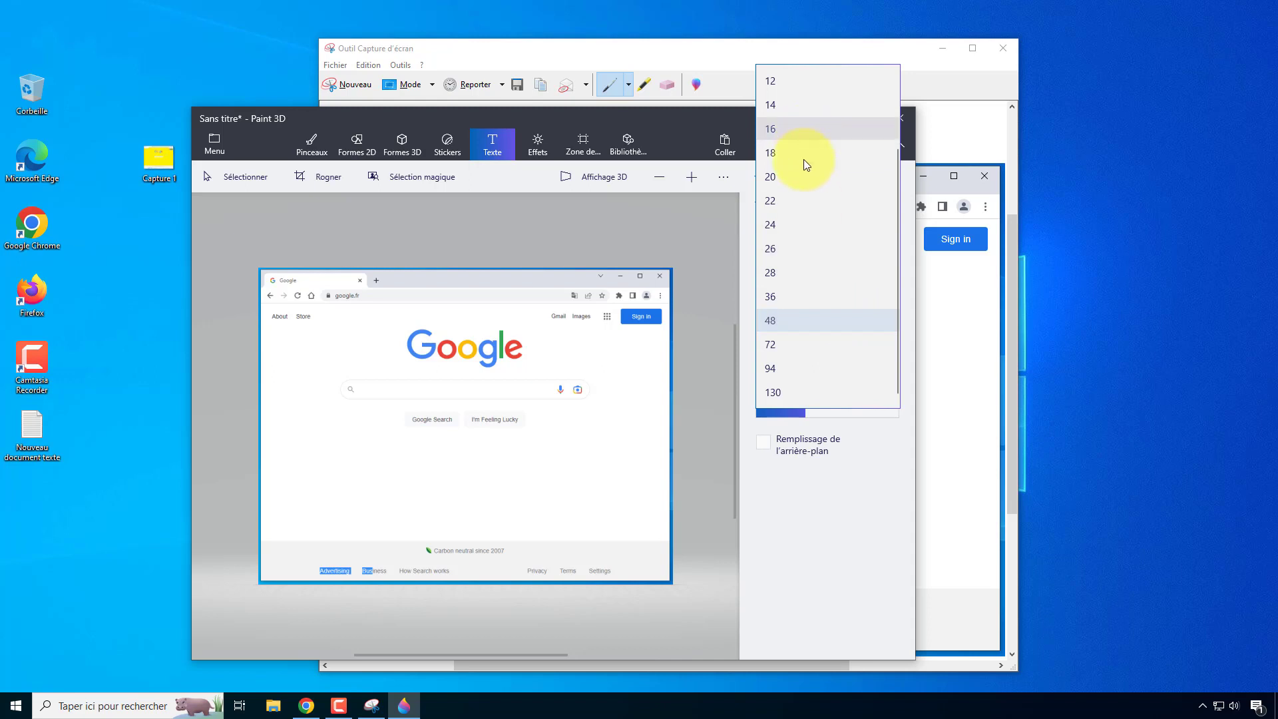
left_click(805, 320)
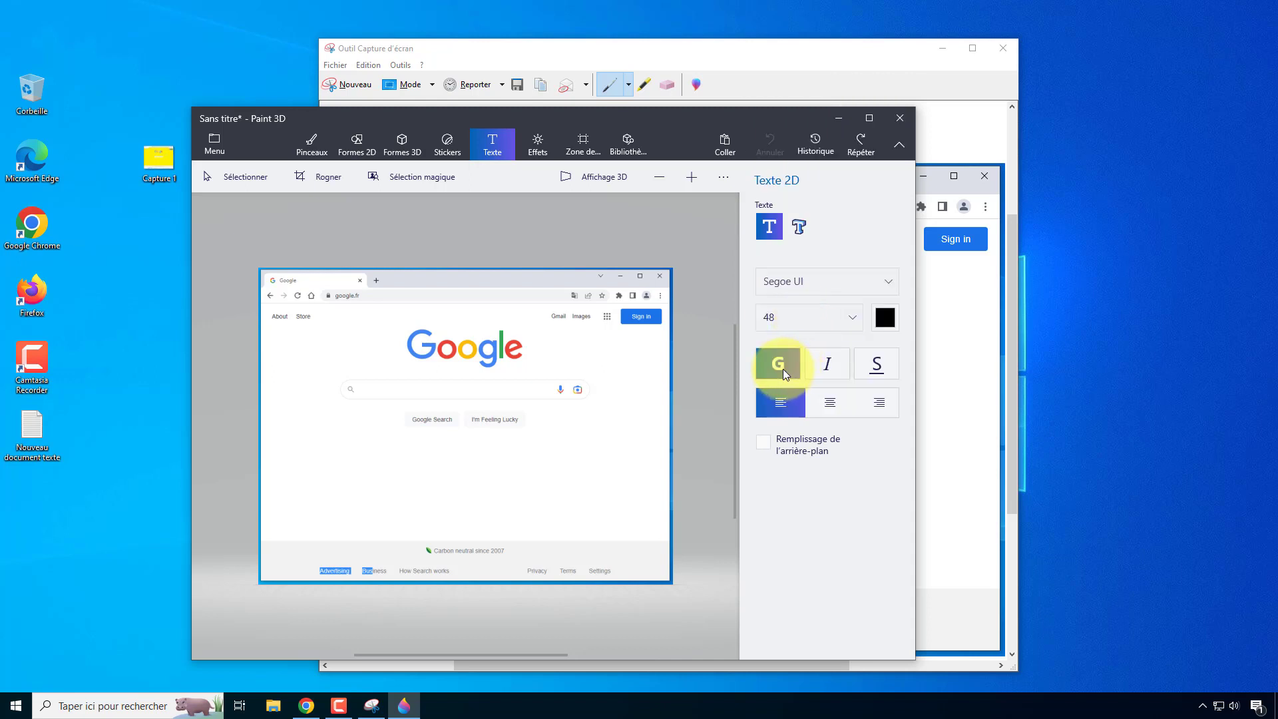
left_click(518, 421)
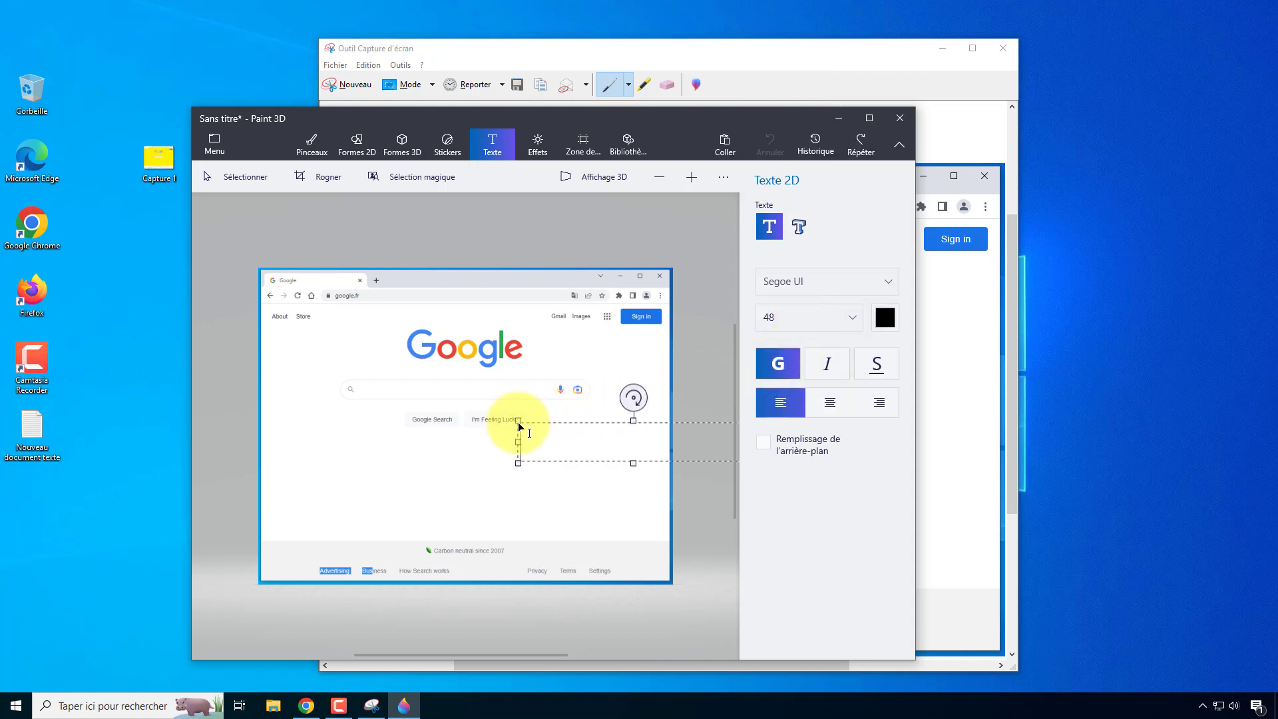
type("test")
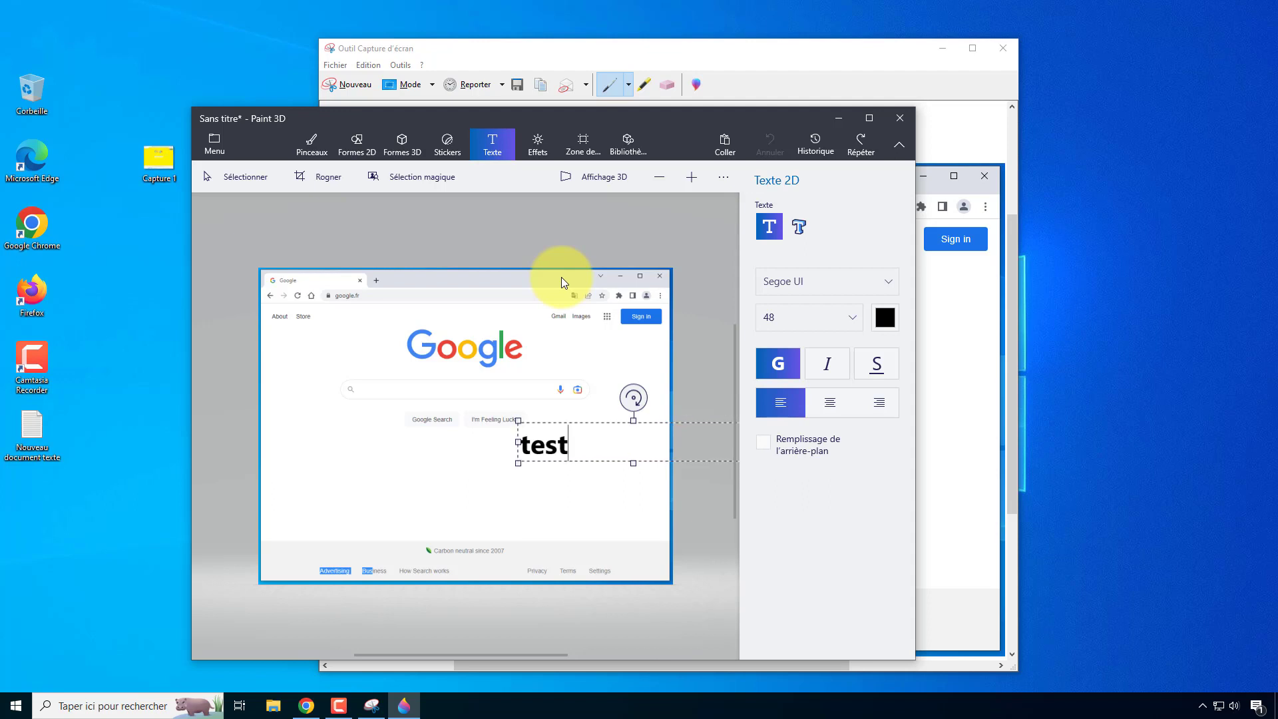
- Redo the first background fill and undo it again
left_click(854, 146)
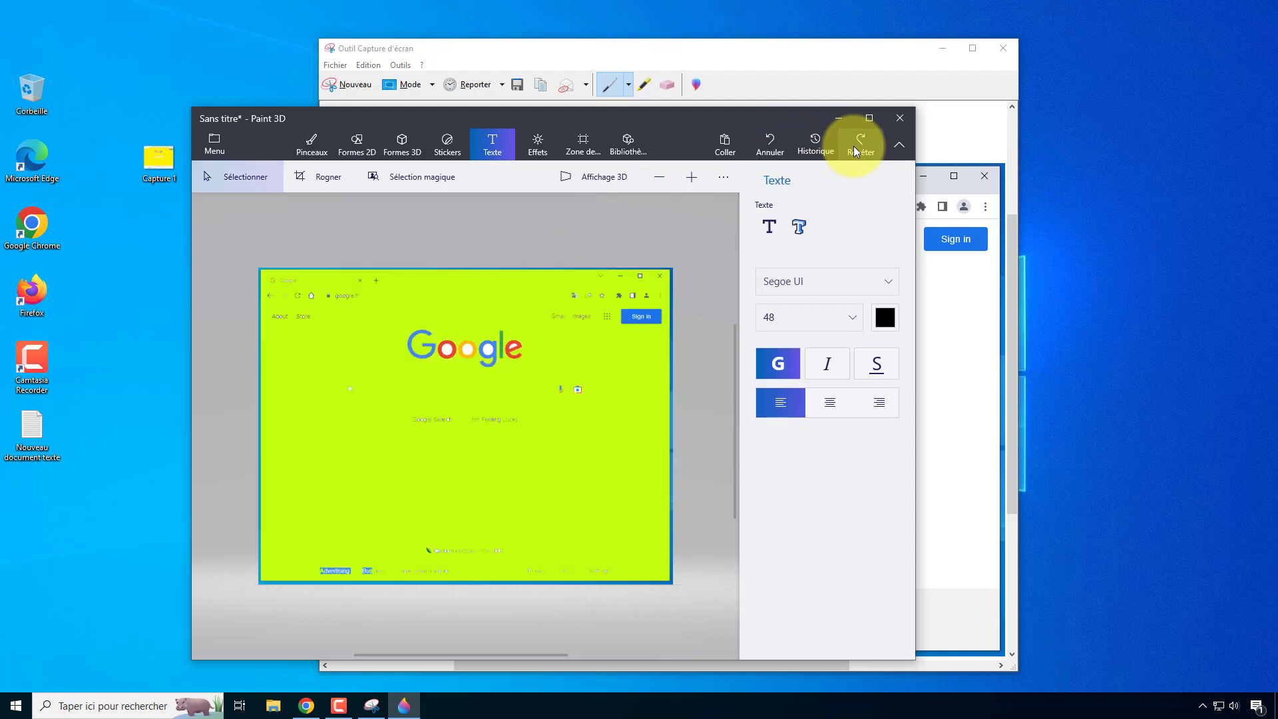
left_click(772, 148)
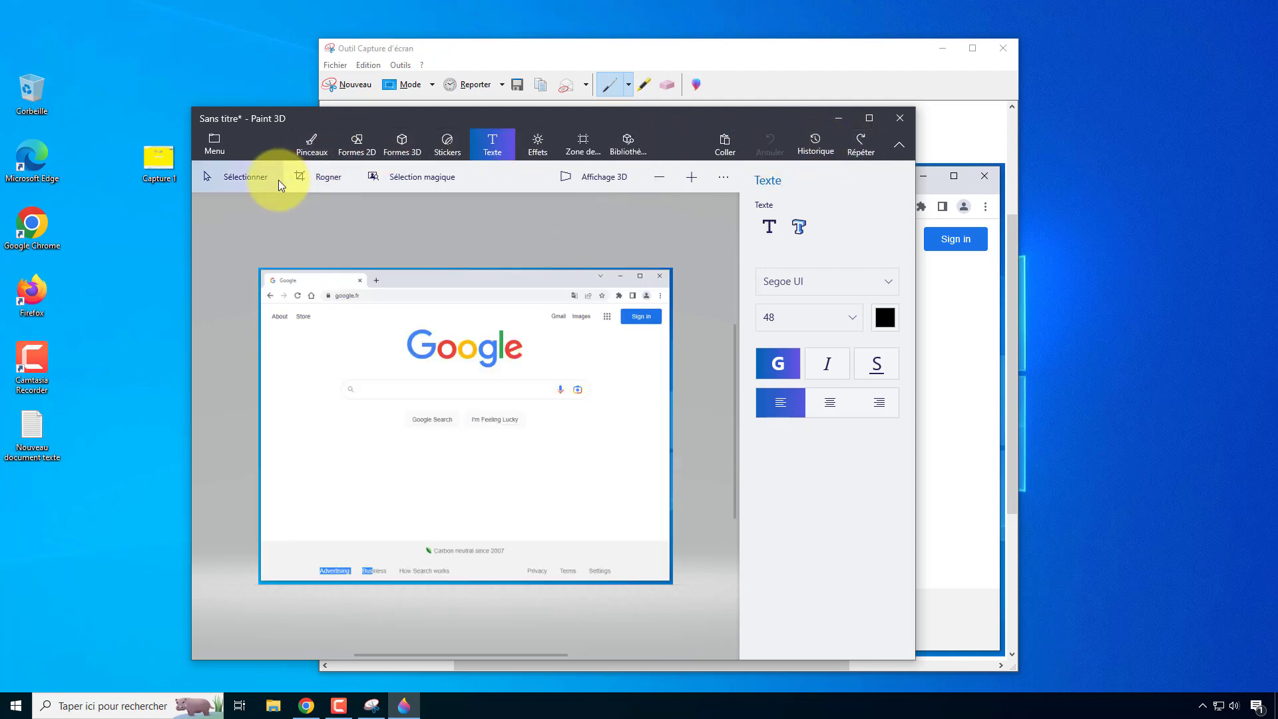
- Save the capture to the desktop (Bureau) as tempsnip in 2D - PNG format
left_click(212, 147)
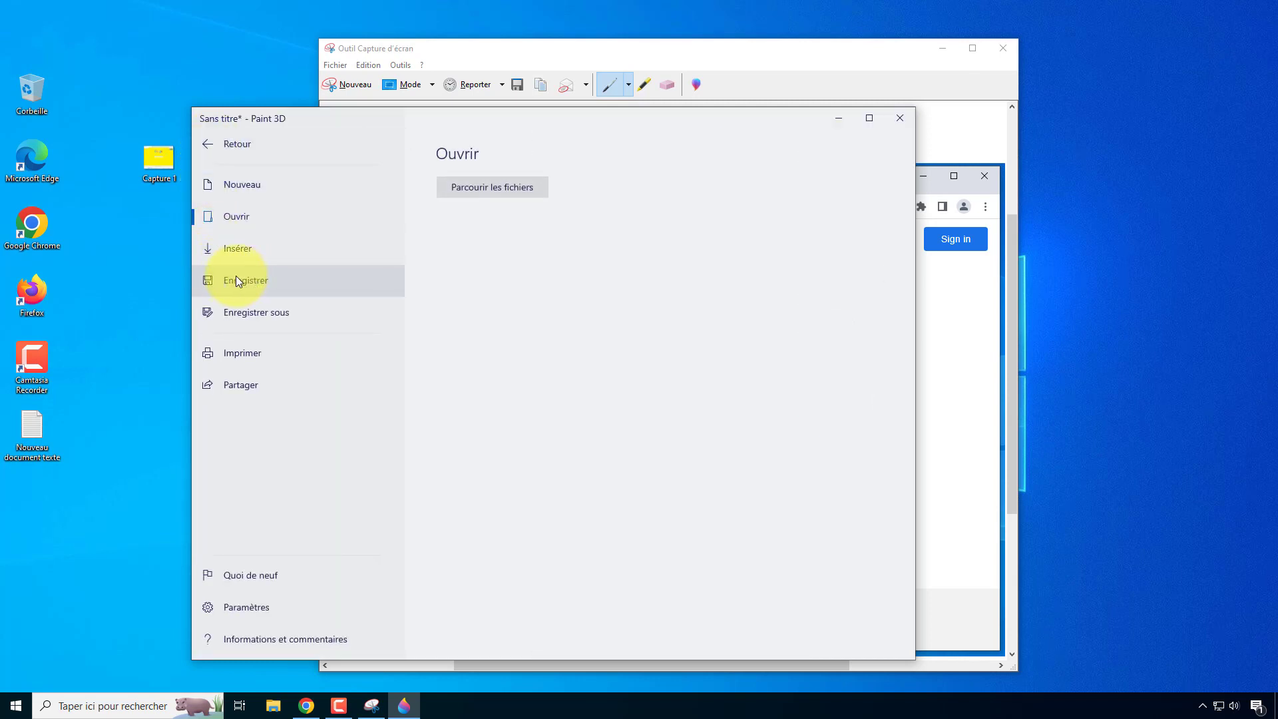
left_click(235, 306)
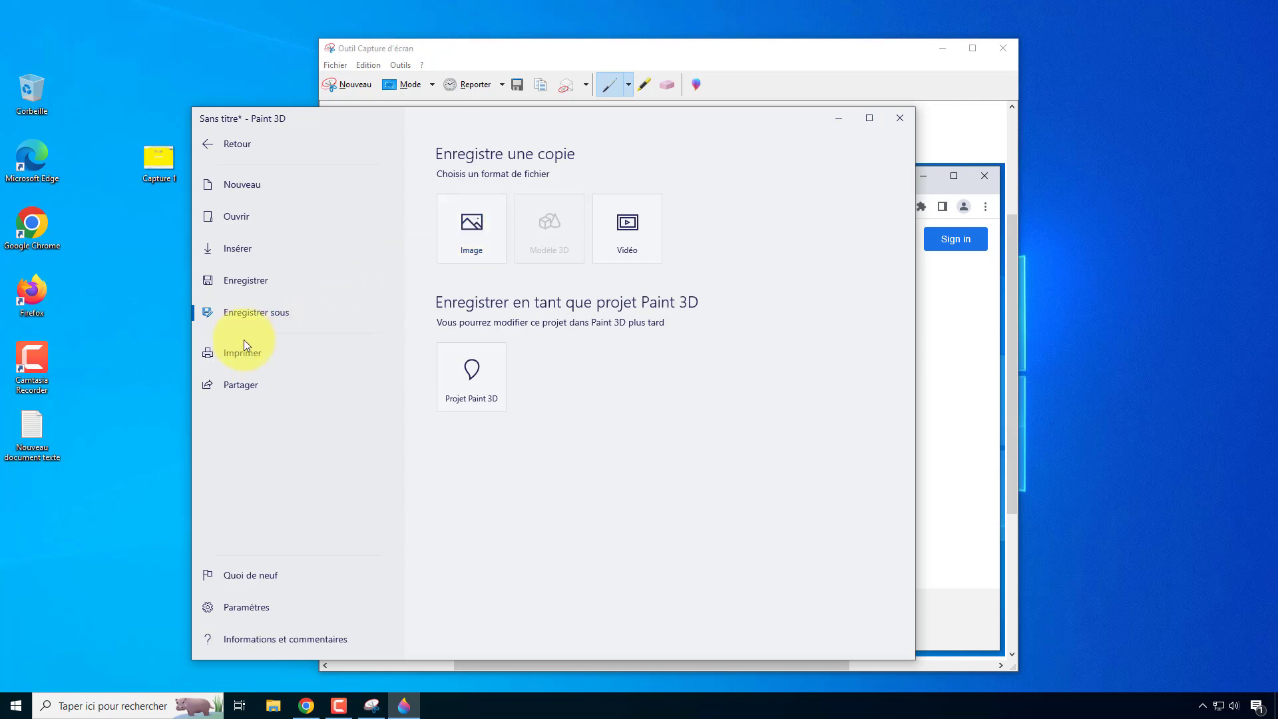
left_click(246, 285)
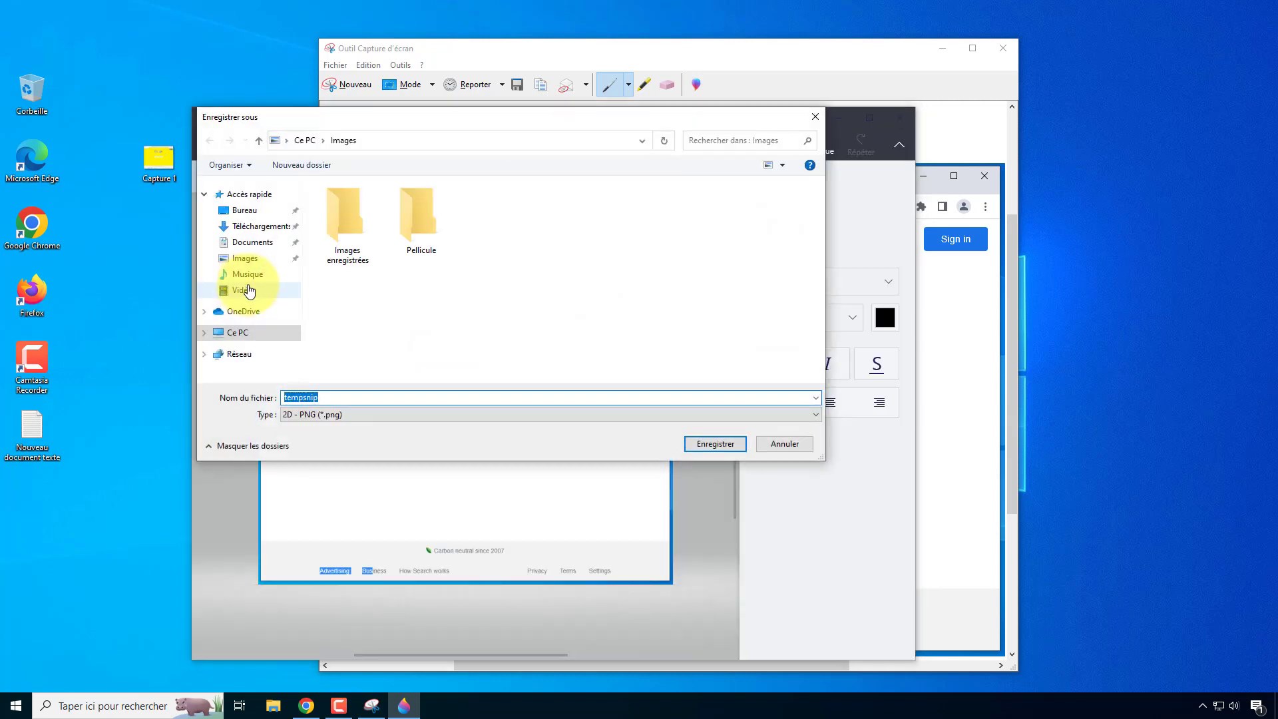
left_click(244, 211)
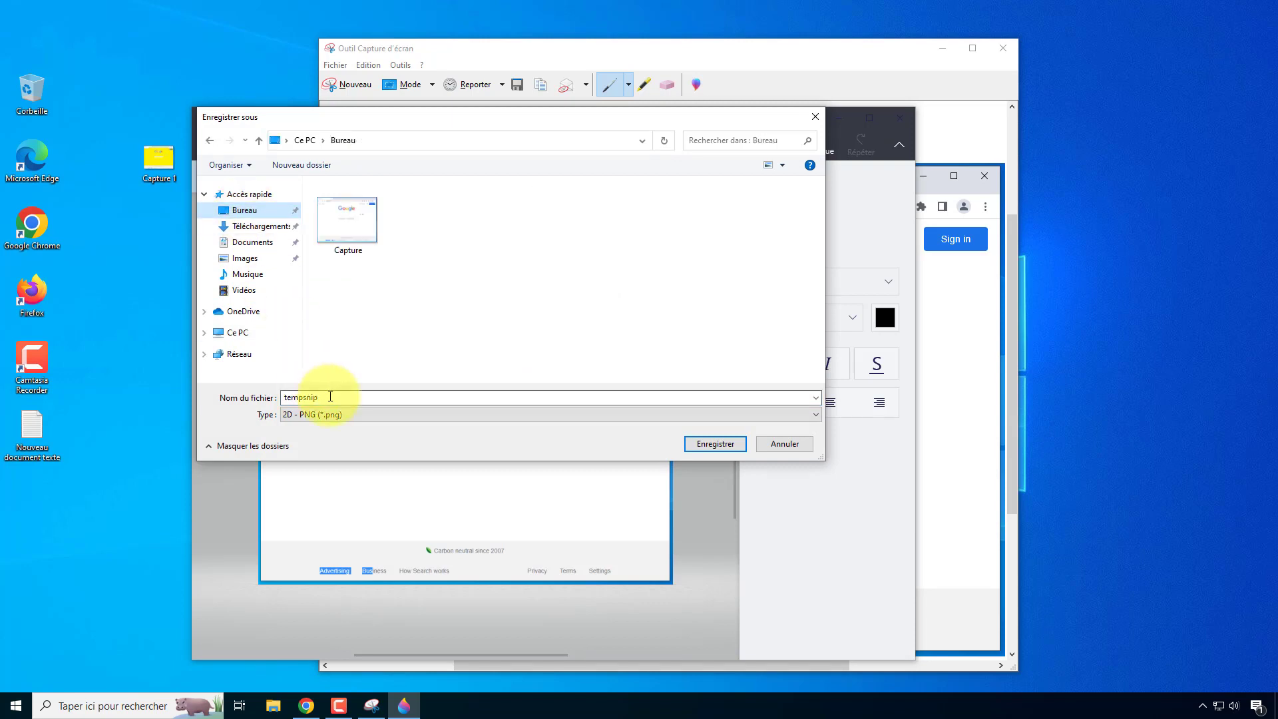
left_click(342, 417)
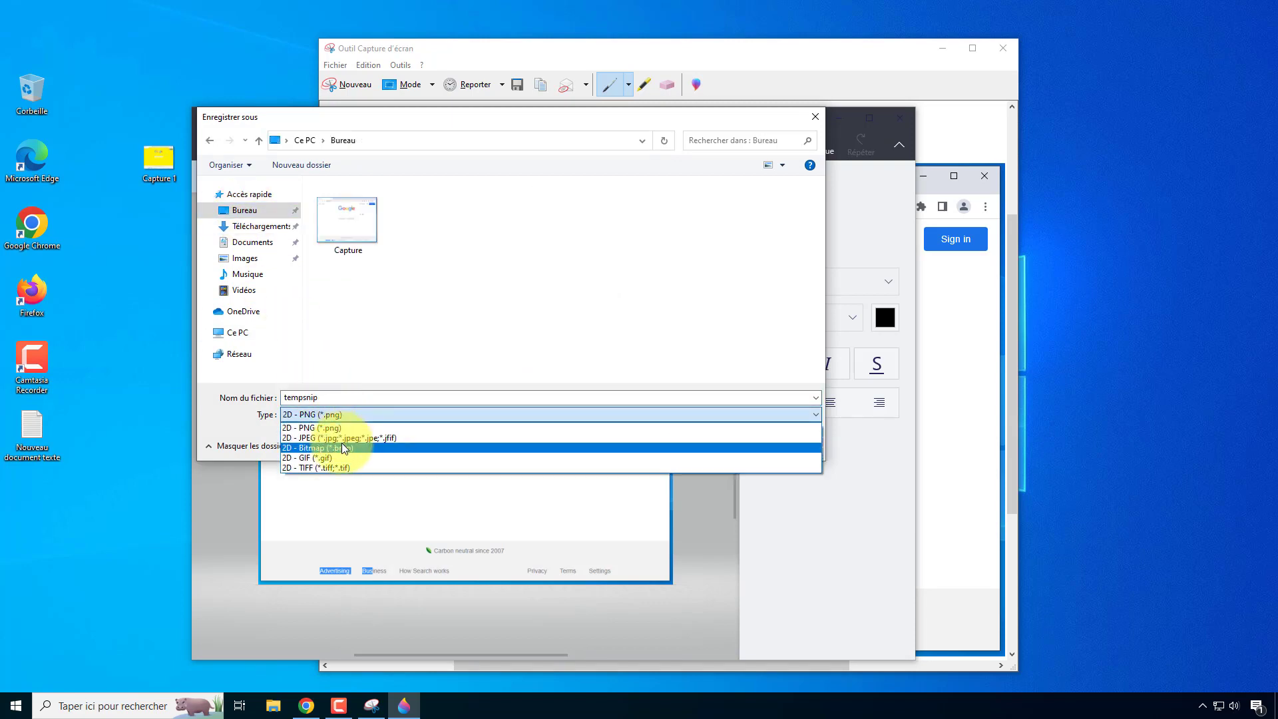
left_click(413, 427)
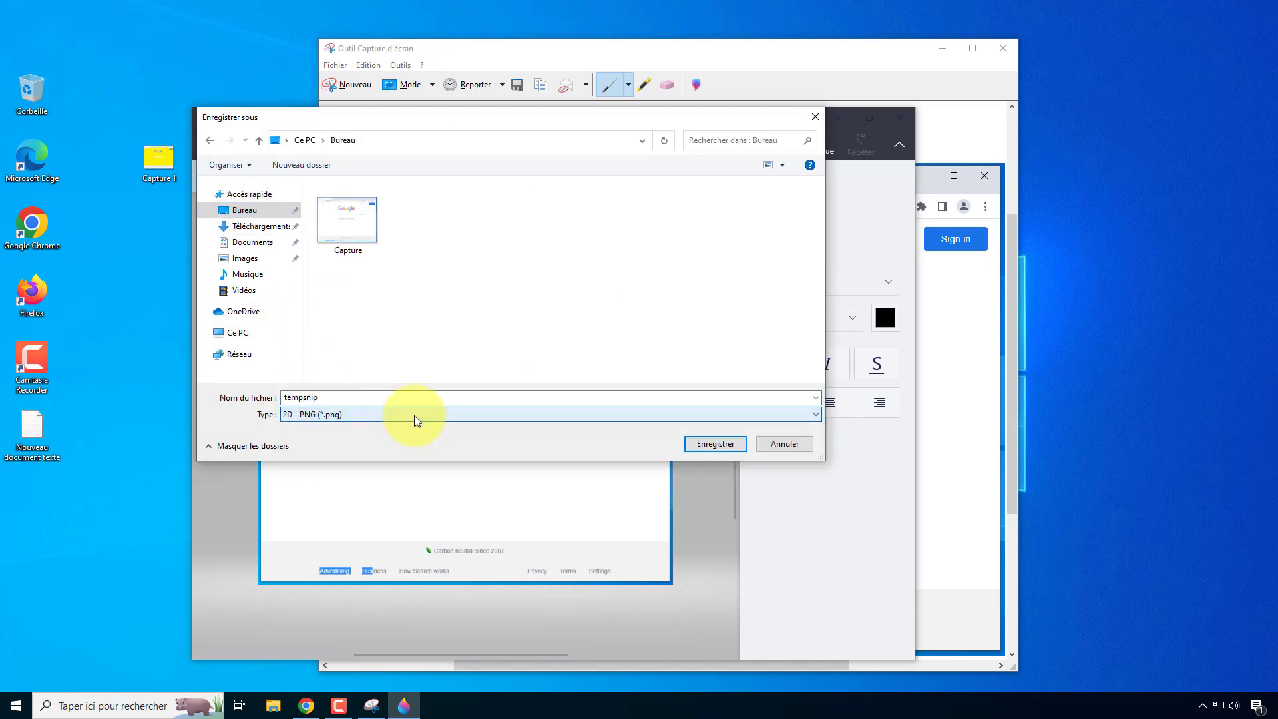
left_click(705, 445)
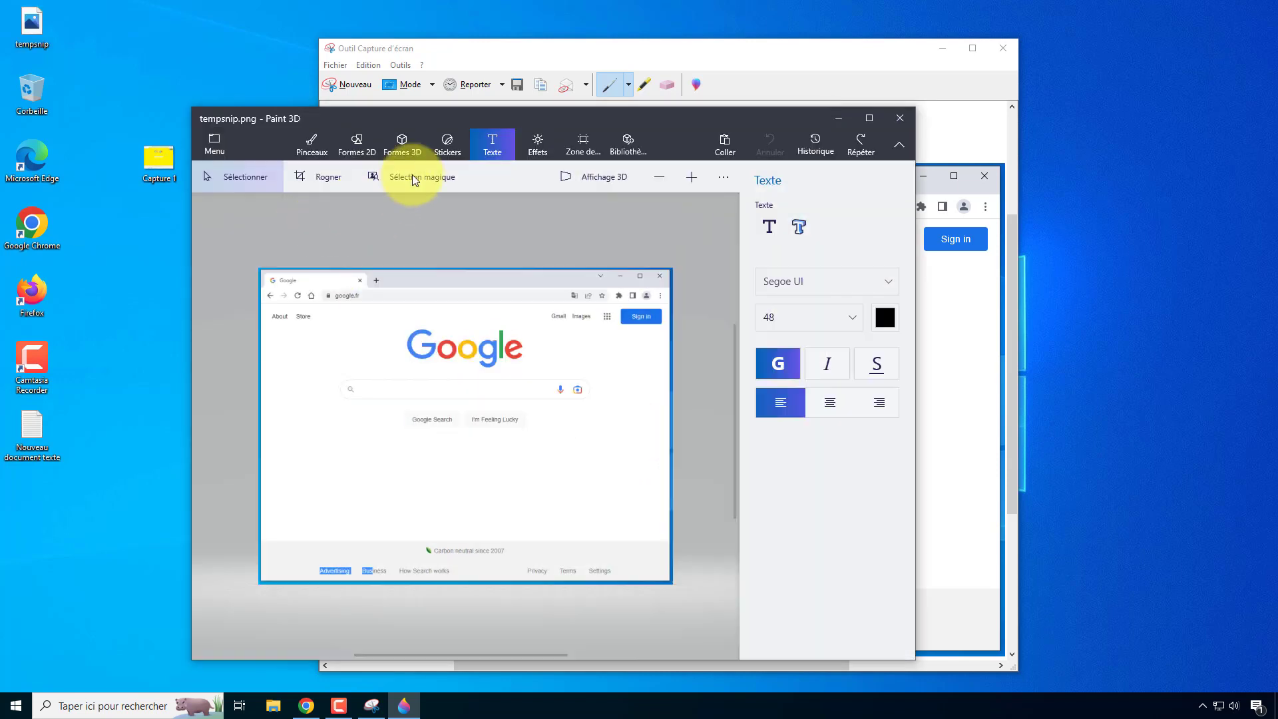
- Close Paint 3D and move the tempsnip file beside the other captures on the desktop
left_click(900, 118)
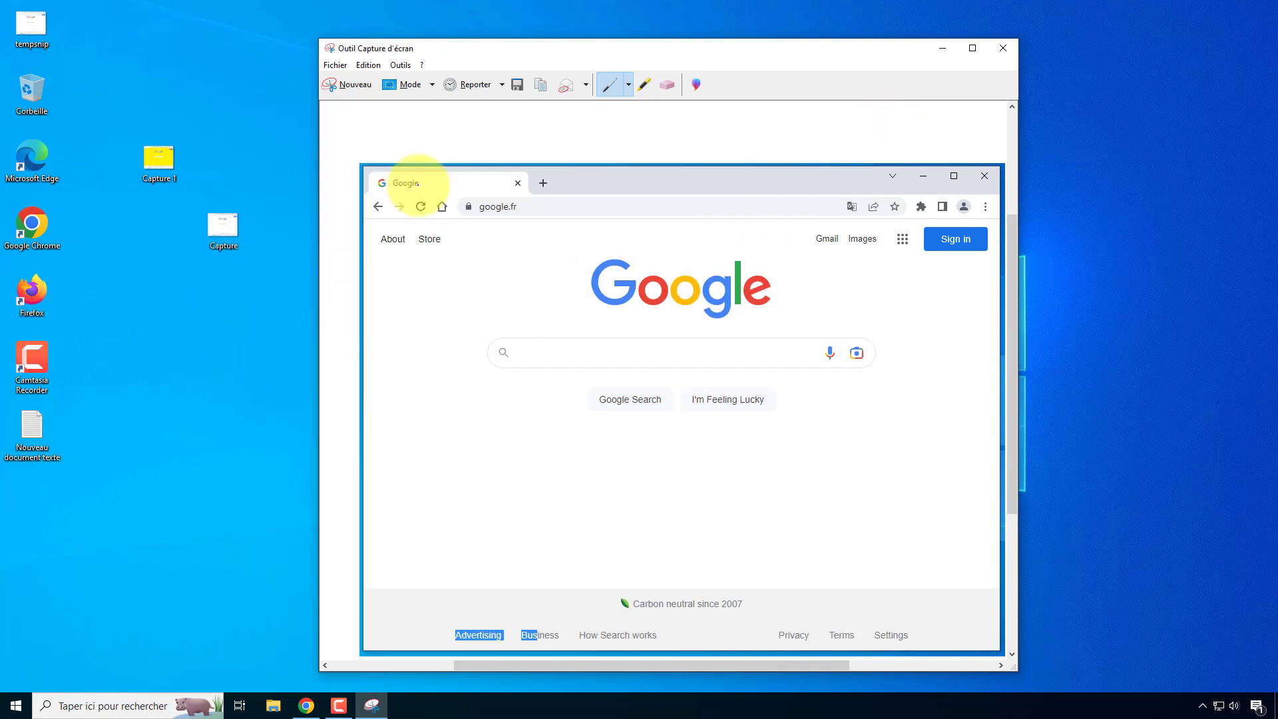
left_click_drag(49, 30, 197, 87)
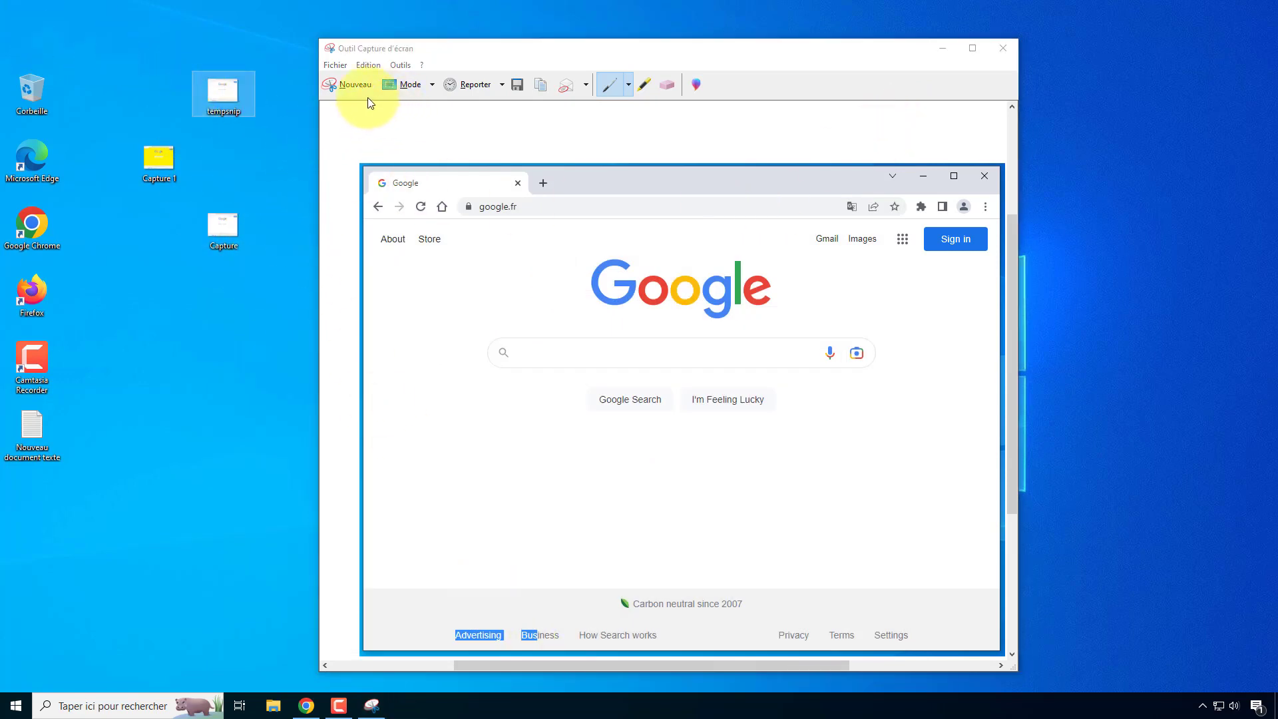
- Take a new rectangular capture of the desktop and close the capture tool without saving it
left_click(343, 85)
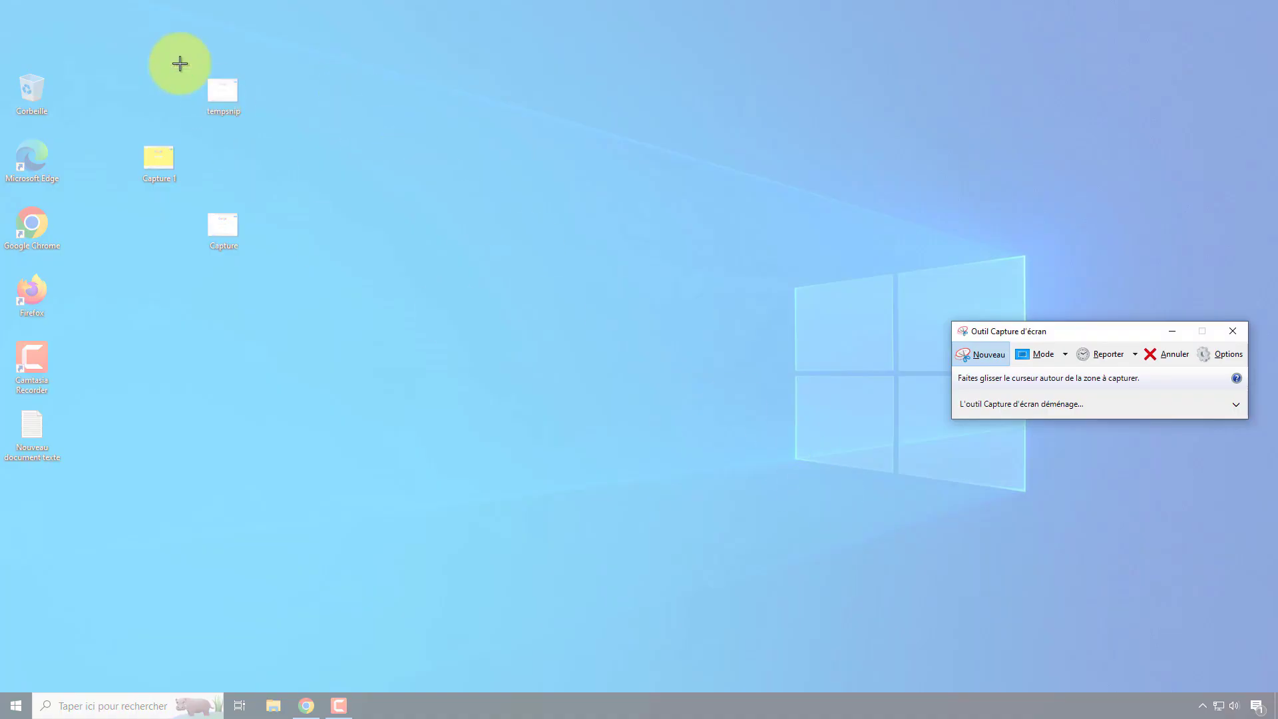
left_click_drag(95, 44, 847, 590)
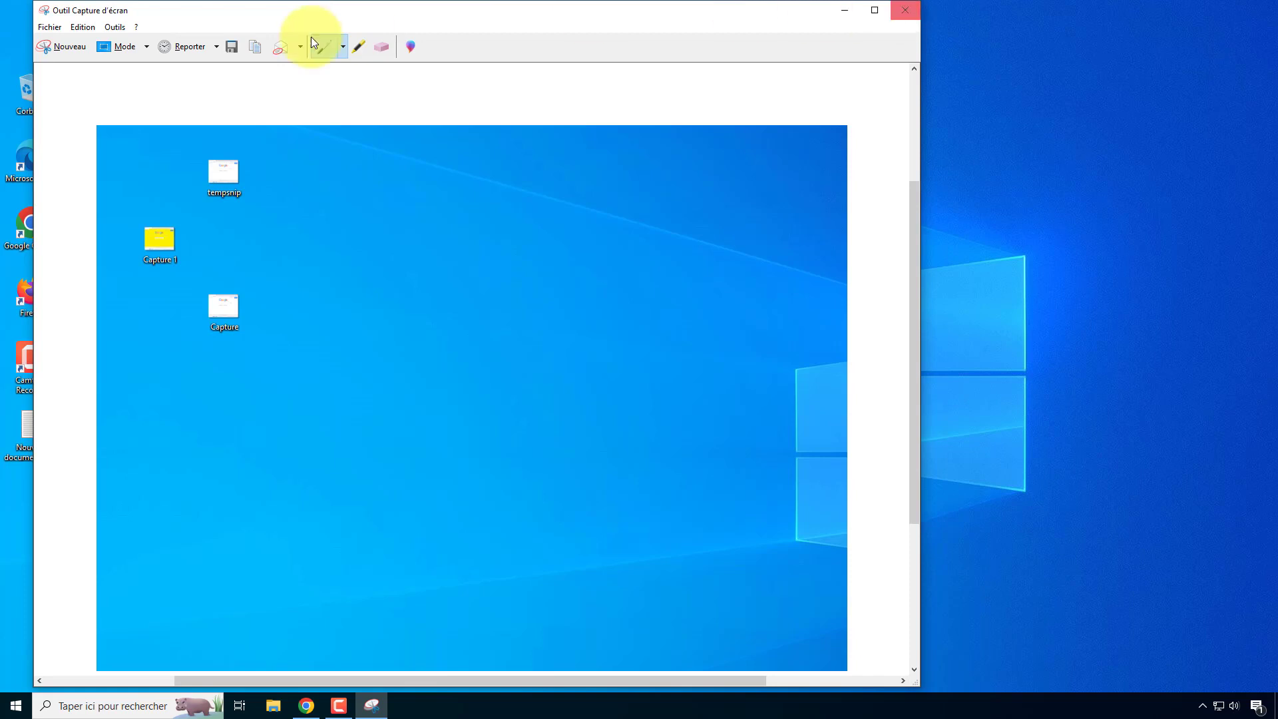
left_click(905, 17)
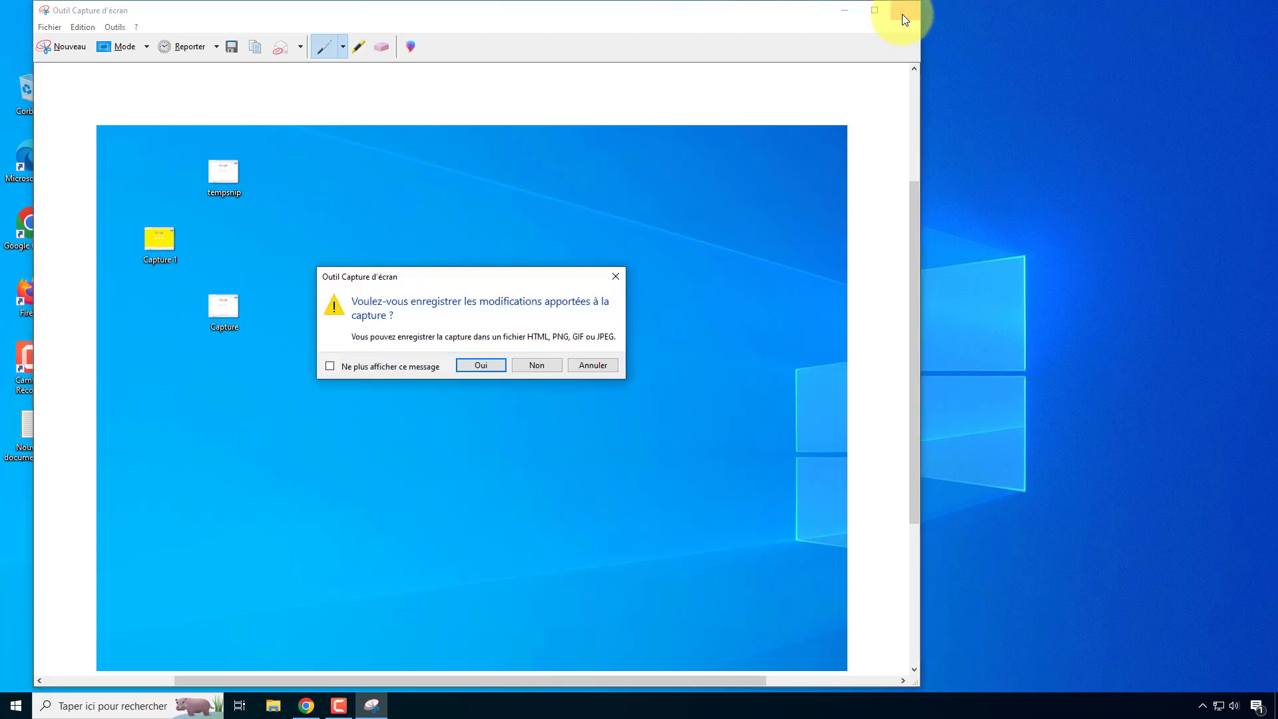
left_click(532, 366)
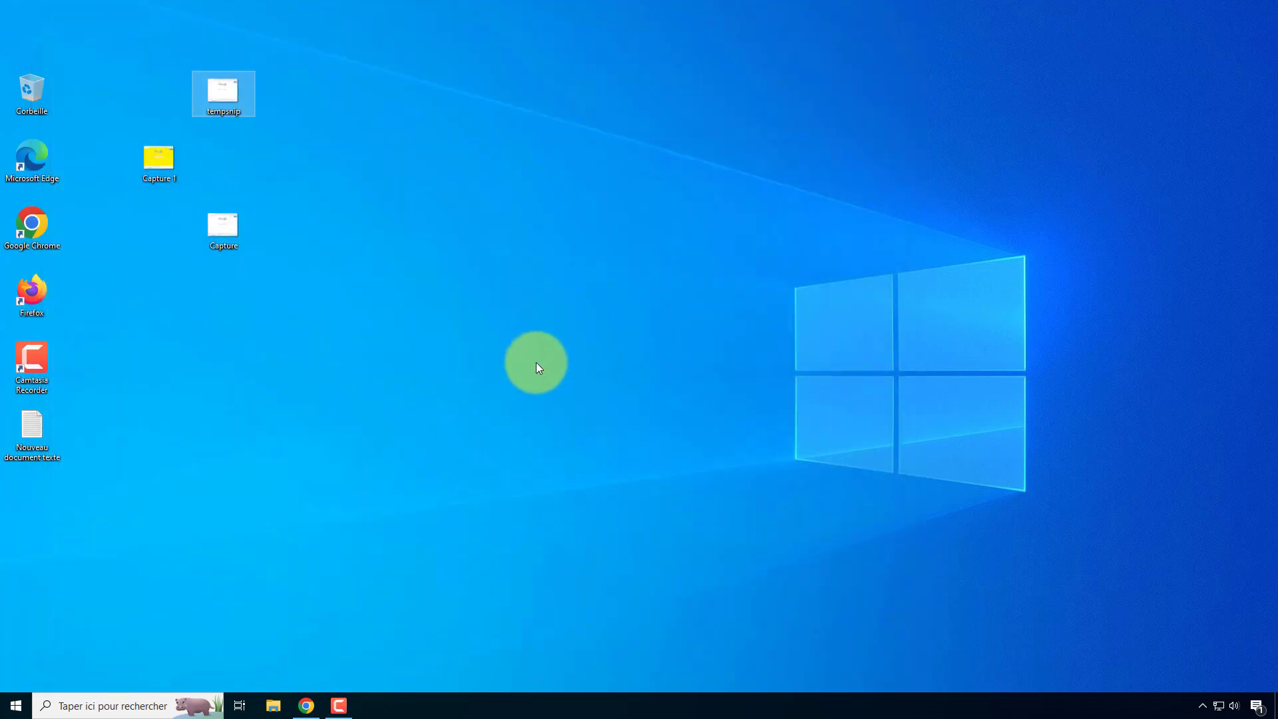
- Delete the tempsnip, Capture 1 and Capture files from the desktop
left_click_drag(567, 356, 141, 51)
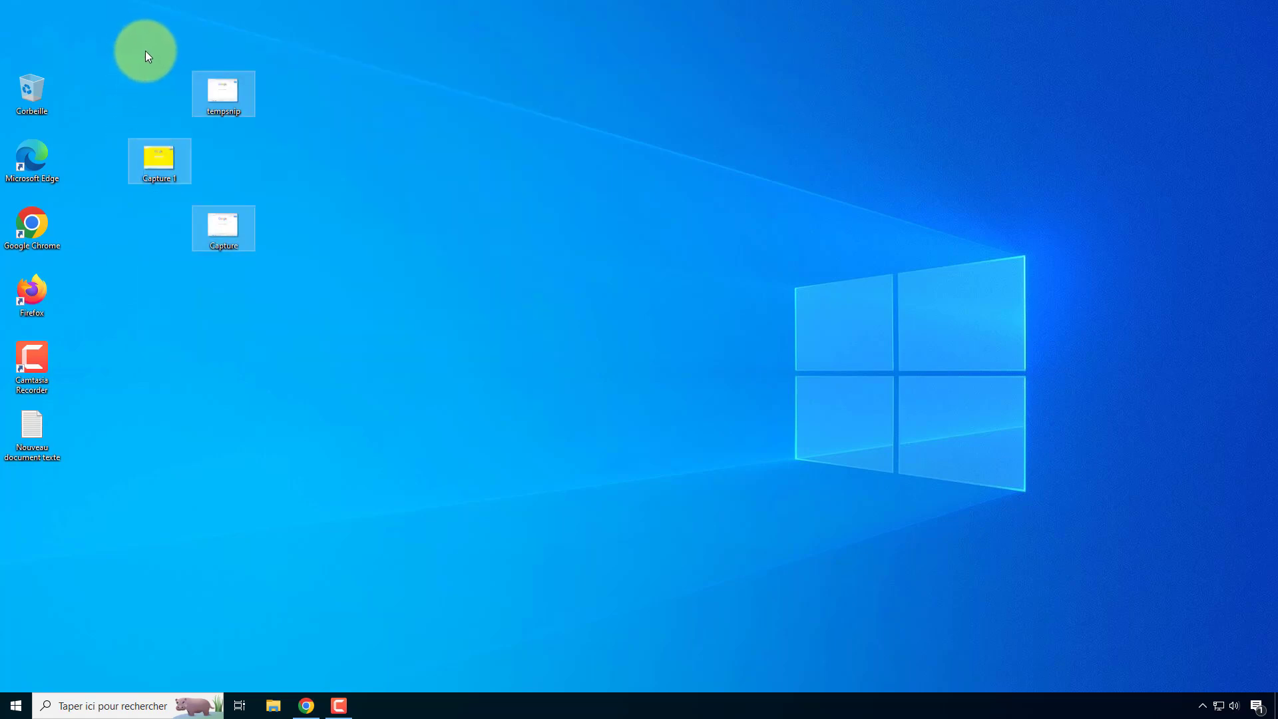
right_click(222, 84)
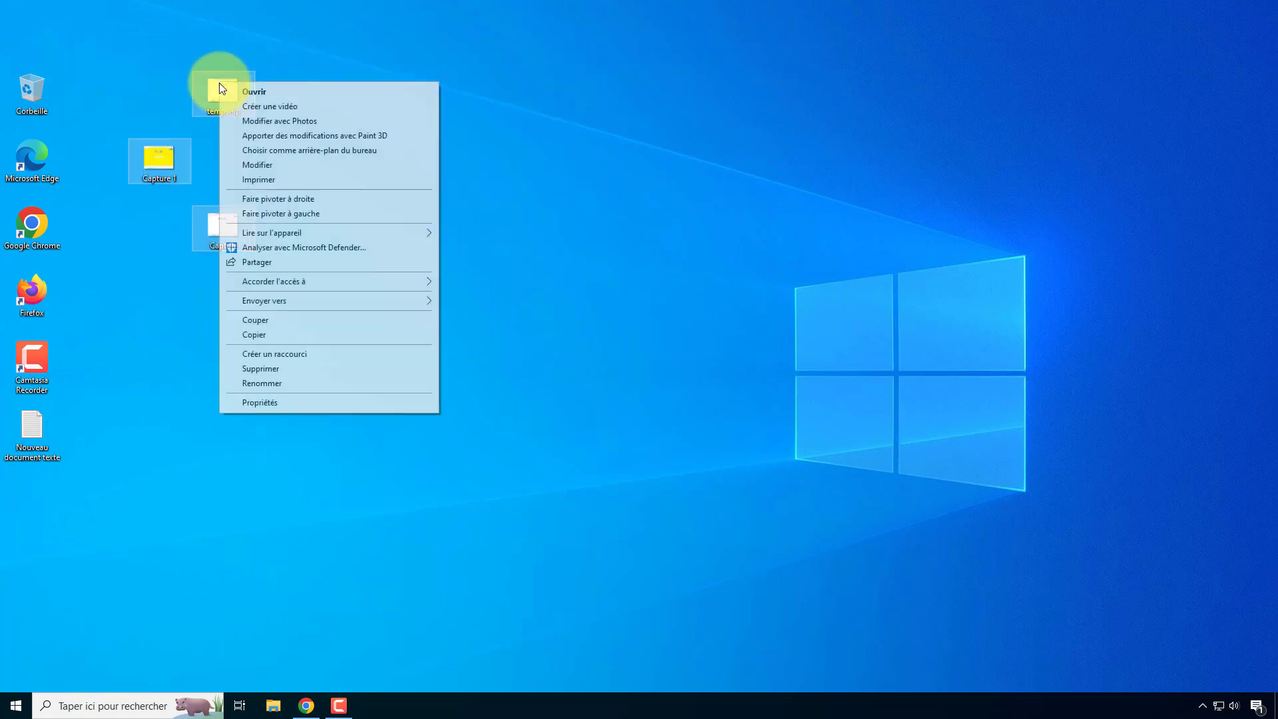
left_click(254, 369)
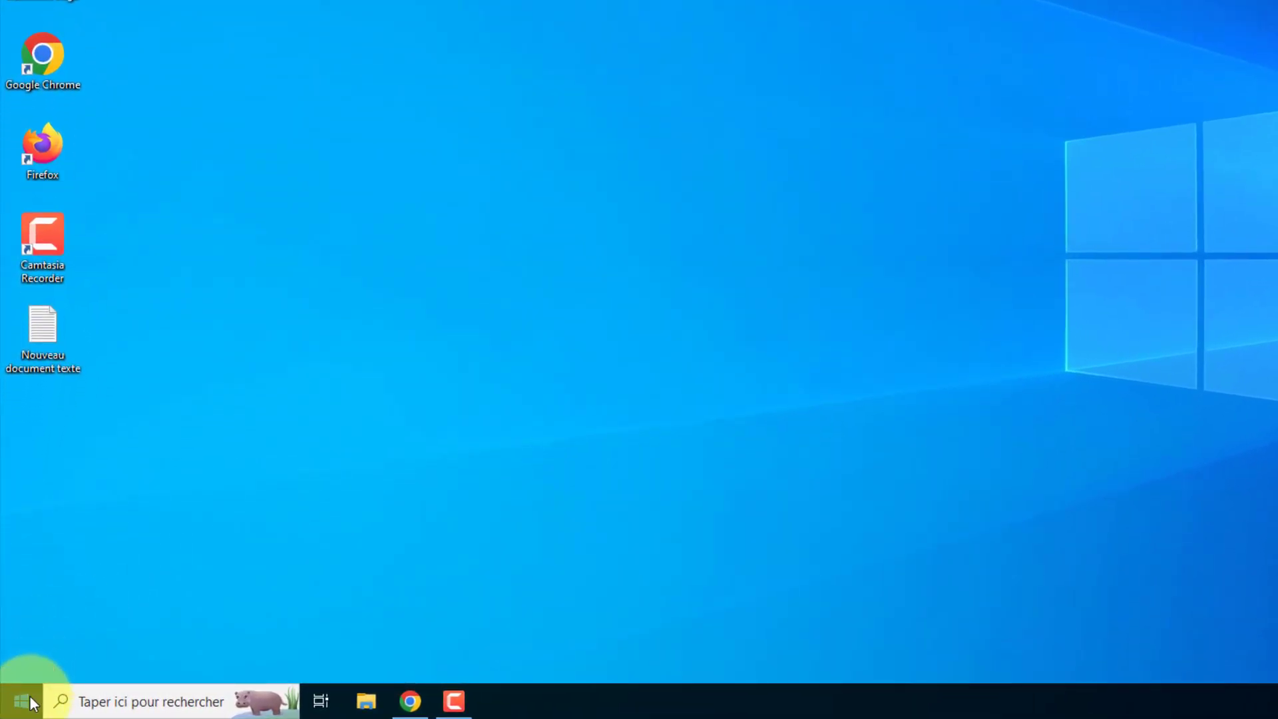
- Launch Outil Capture d'écran from Accessoires Windows and bring up the Google Chrome window
left_click(29, 695)
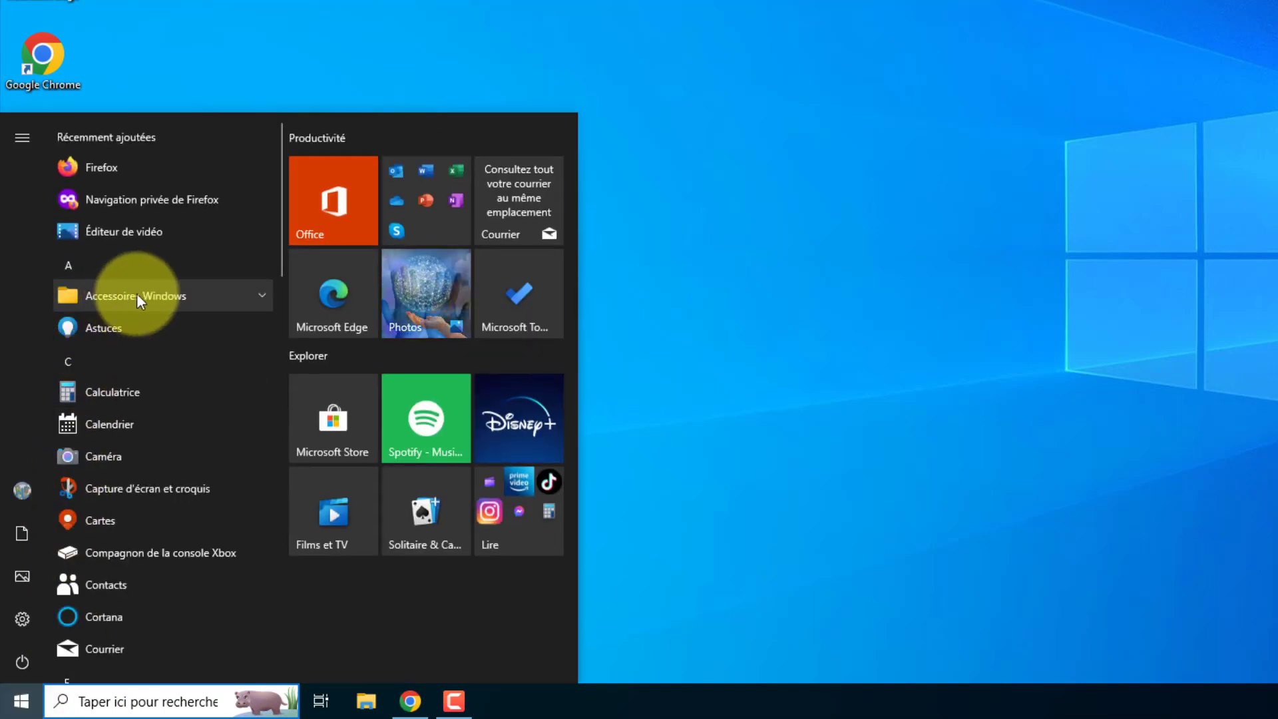
left_click(225, 298)
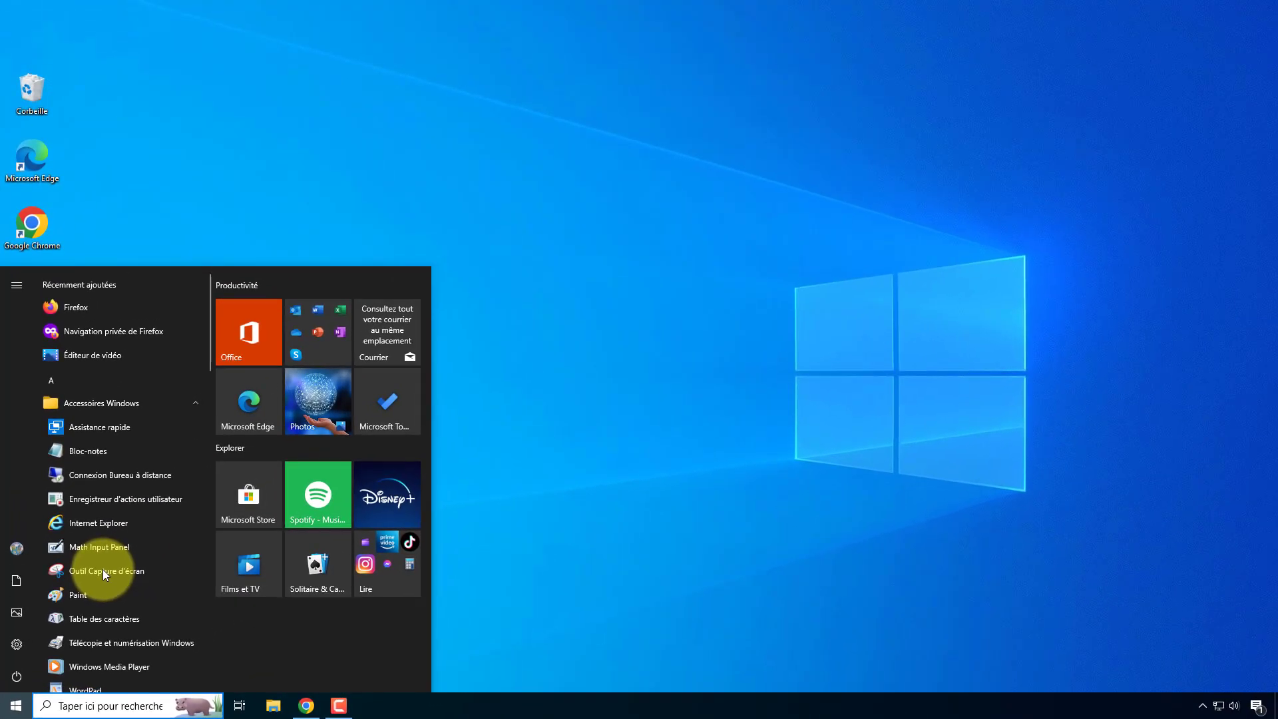
left_click(103, 569)
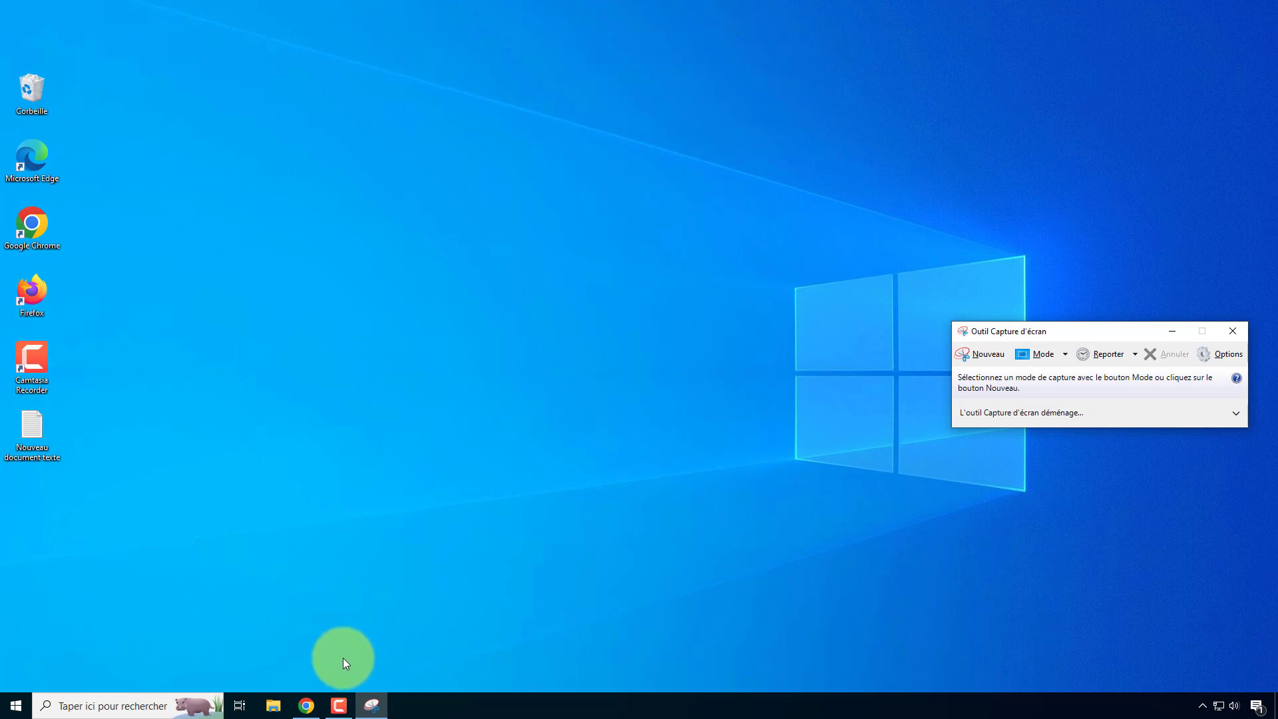
left_click(306, 705)
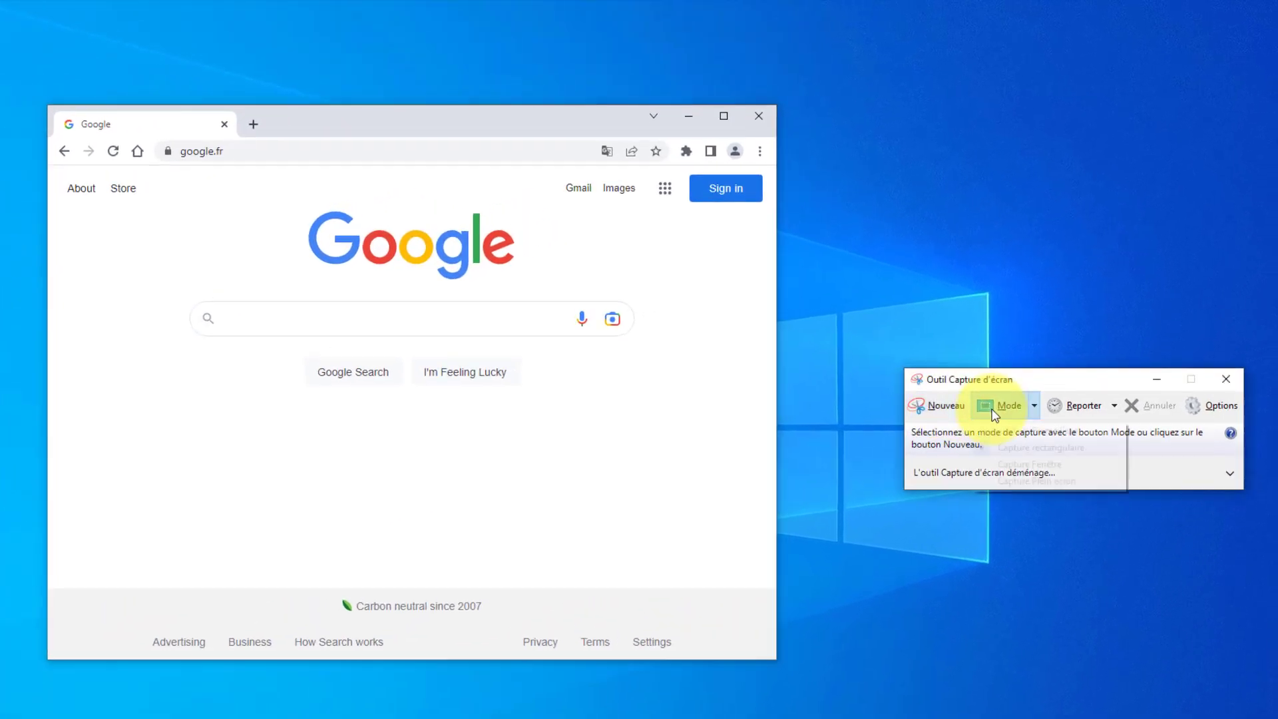
- Take a new rectangular capture around the Google Chrome window, including a margin of the desktop
left_click(1002, 406)
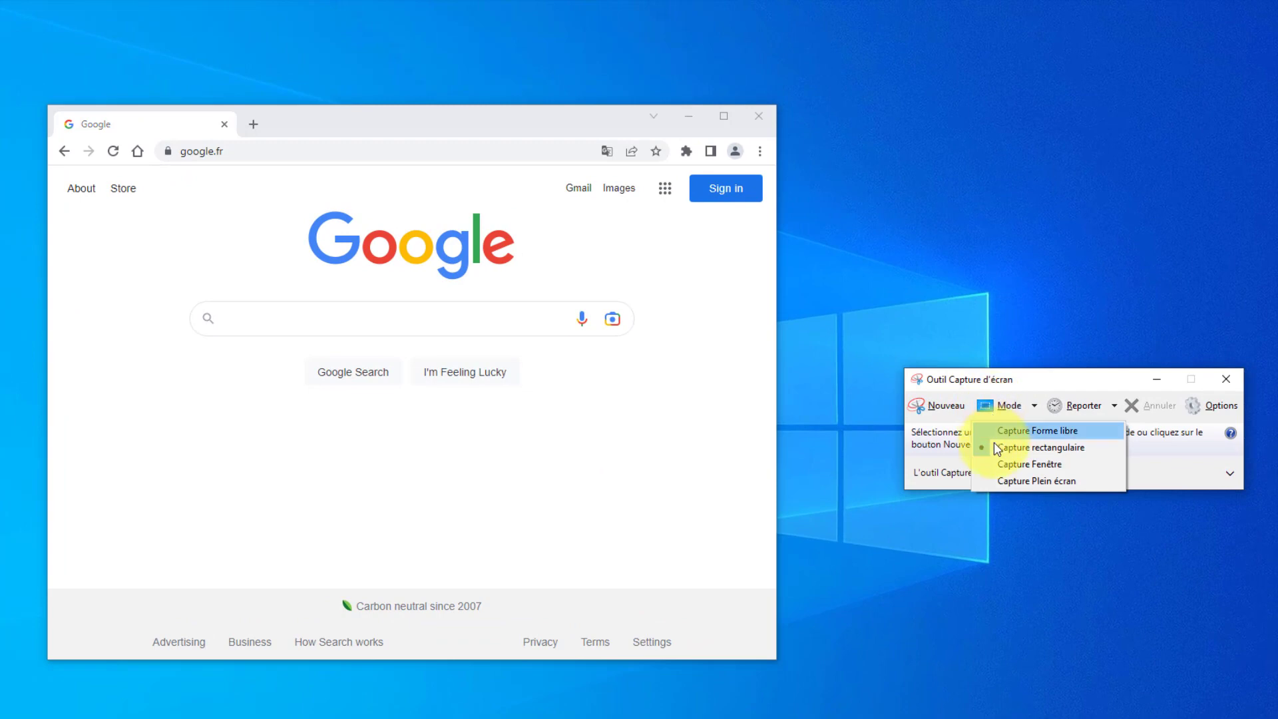
left_click(994, 408)
left_click(938, 407)
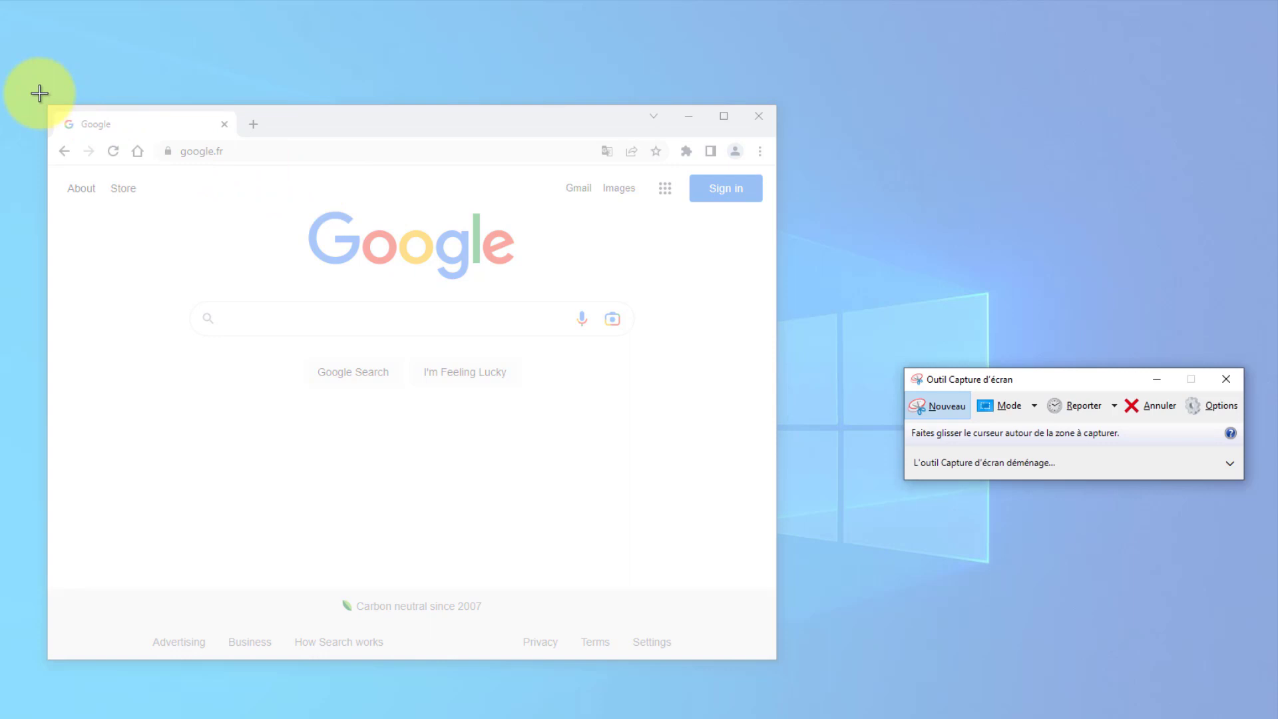
left_click_drag(16, 89, 843, 705)
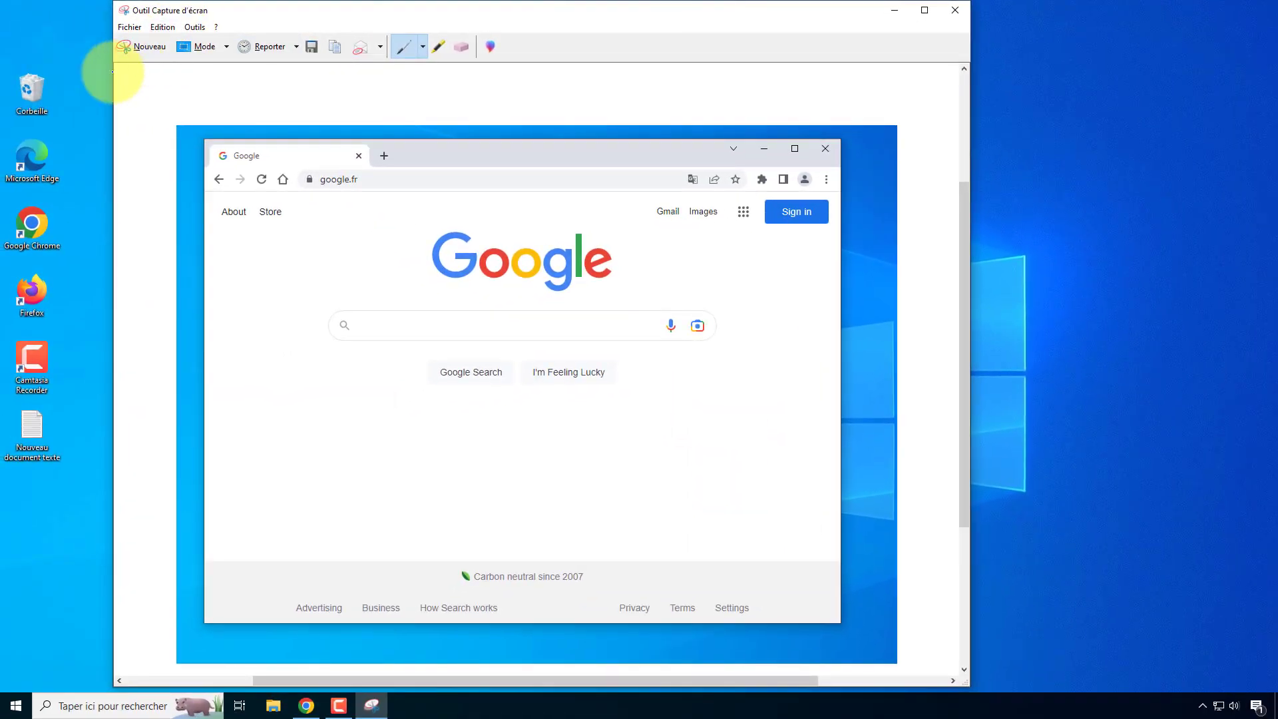
- Save the capture to Bureau as Capture in PNG format
left_click(122, 27)
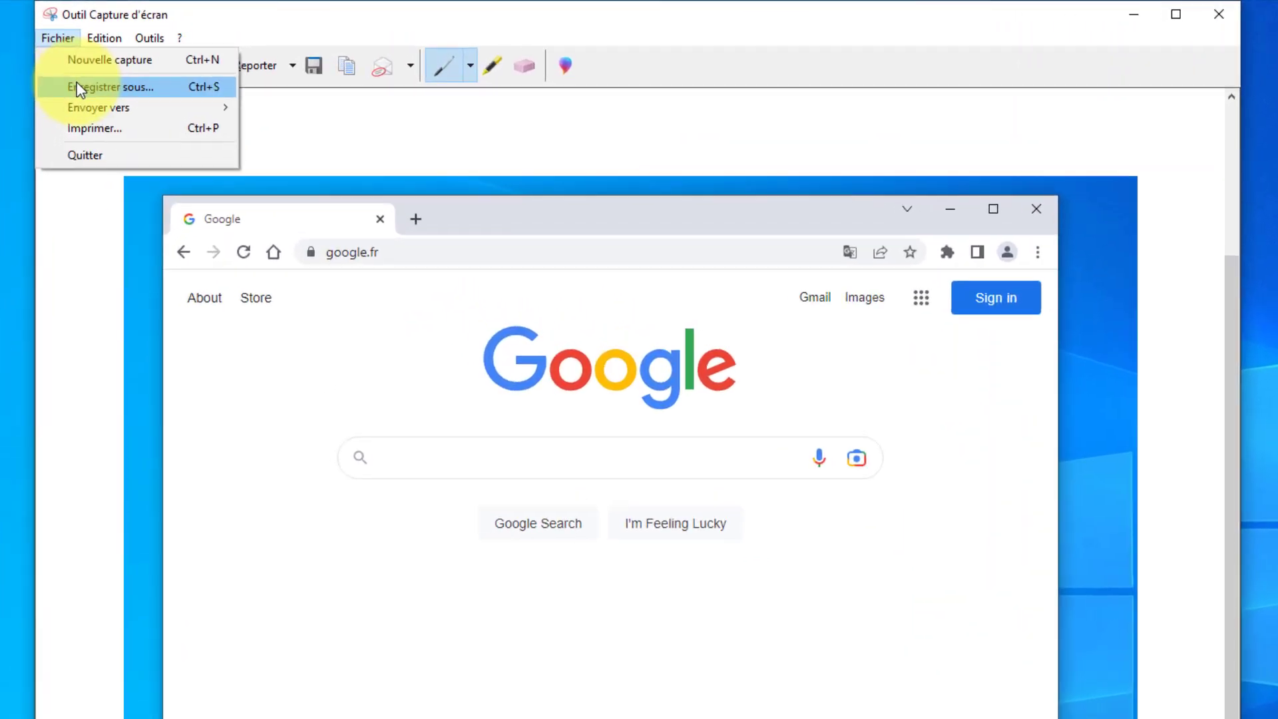
left_click(109, 74)
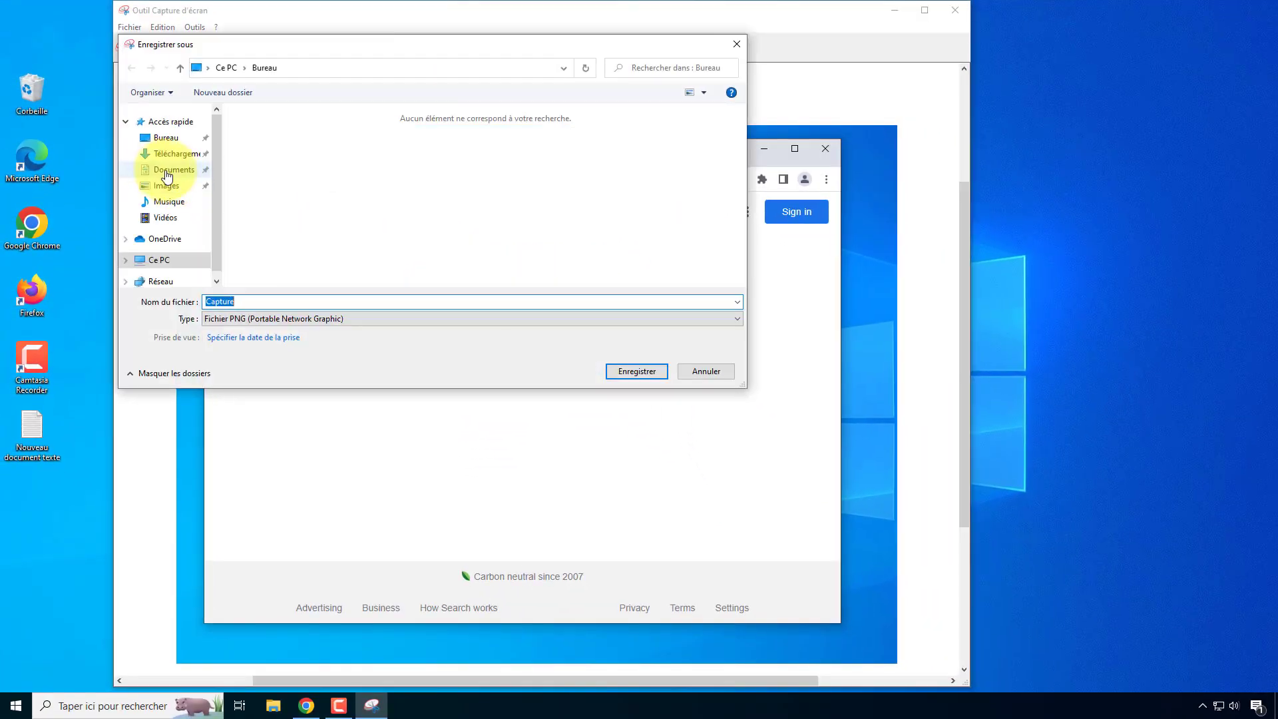
left_click(166, 138)
left_click(383, 320)
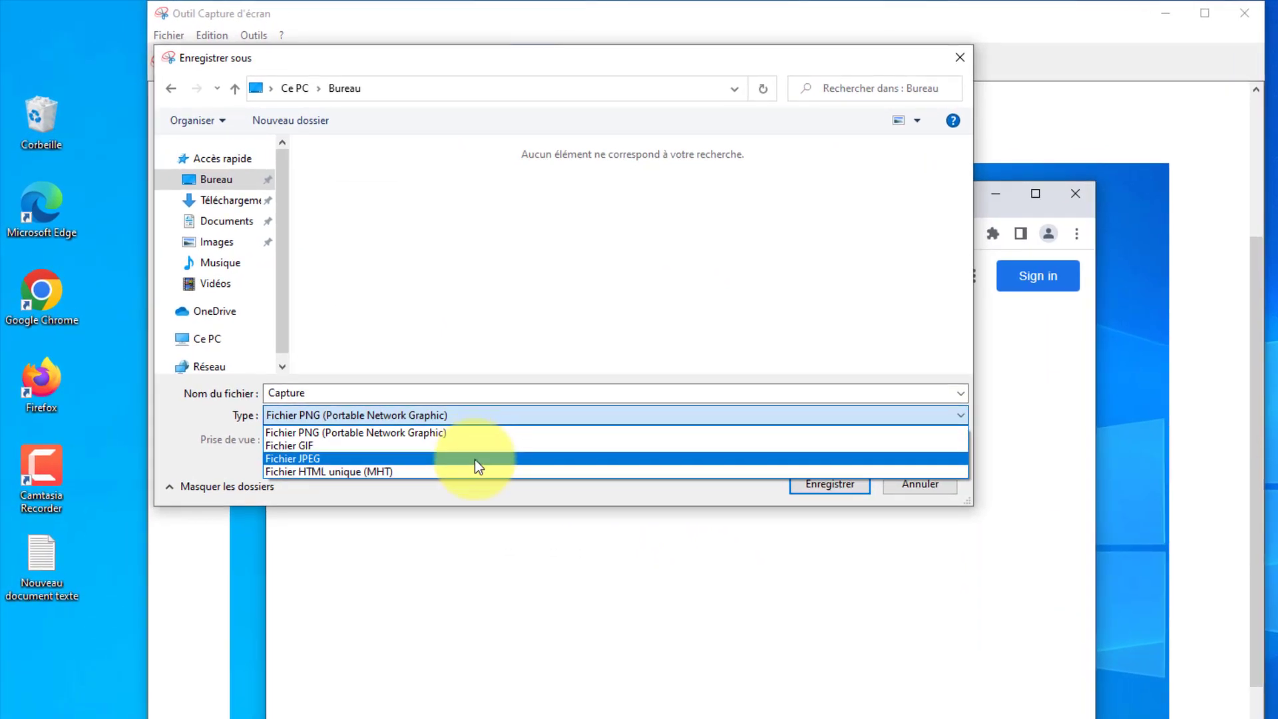
left_click(482, 410)
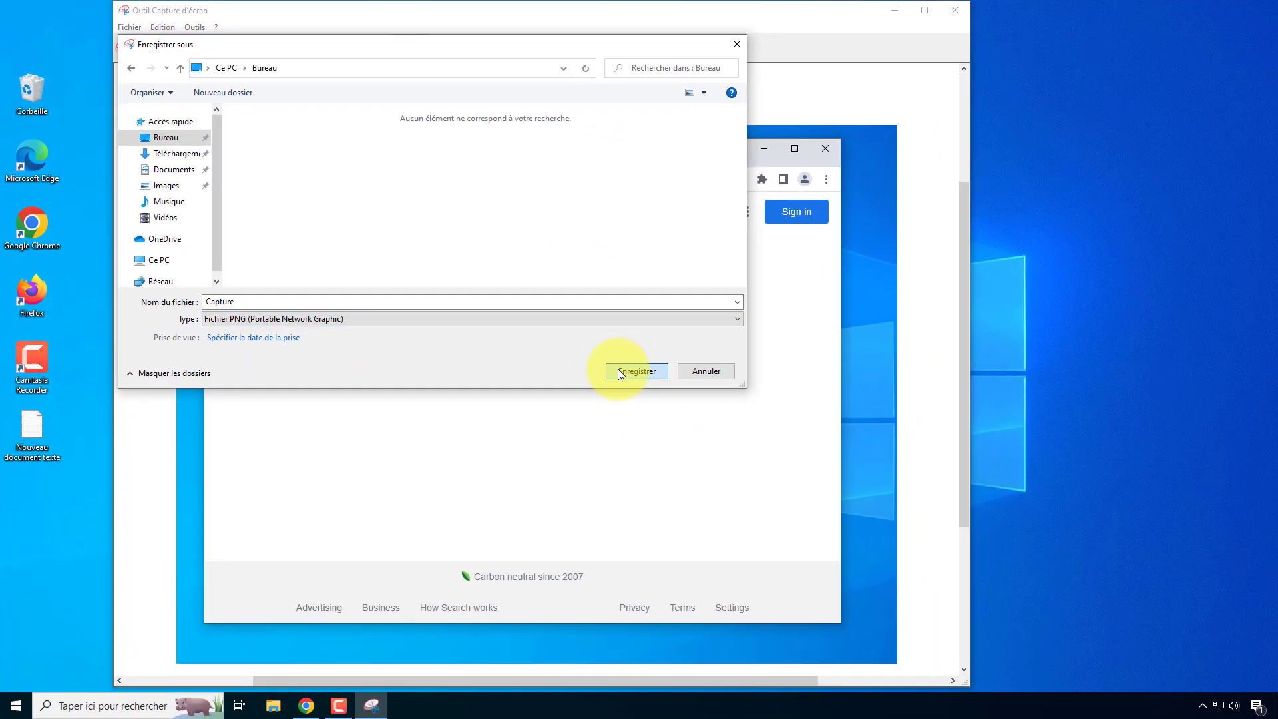
left_click(619, 371)
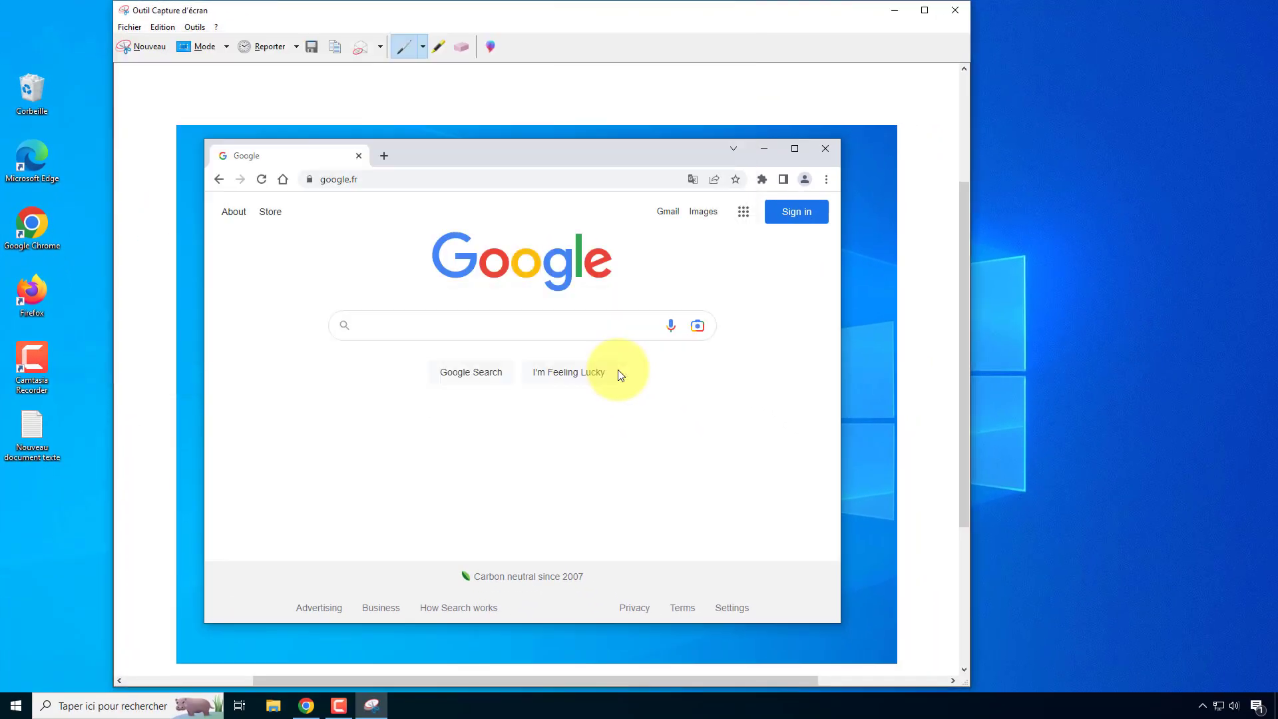
- Close the capture tool and Google Chrome, moving the Capture file away from the other desktop icons
left_click(956, 10)
left_click_drag(27, 20, 295, 39)
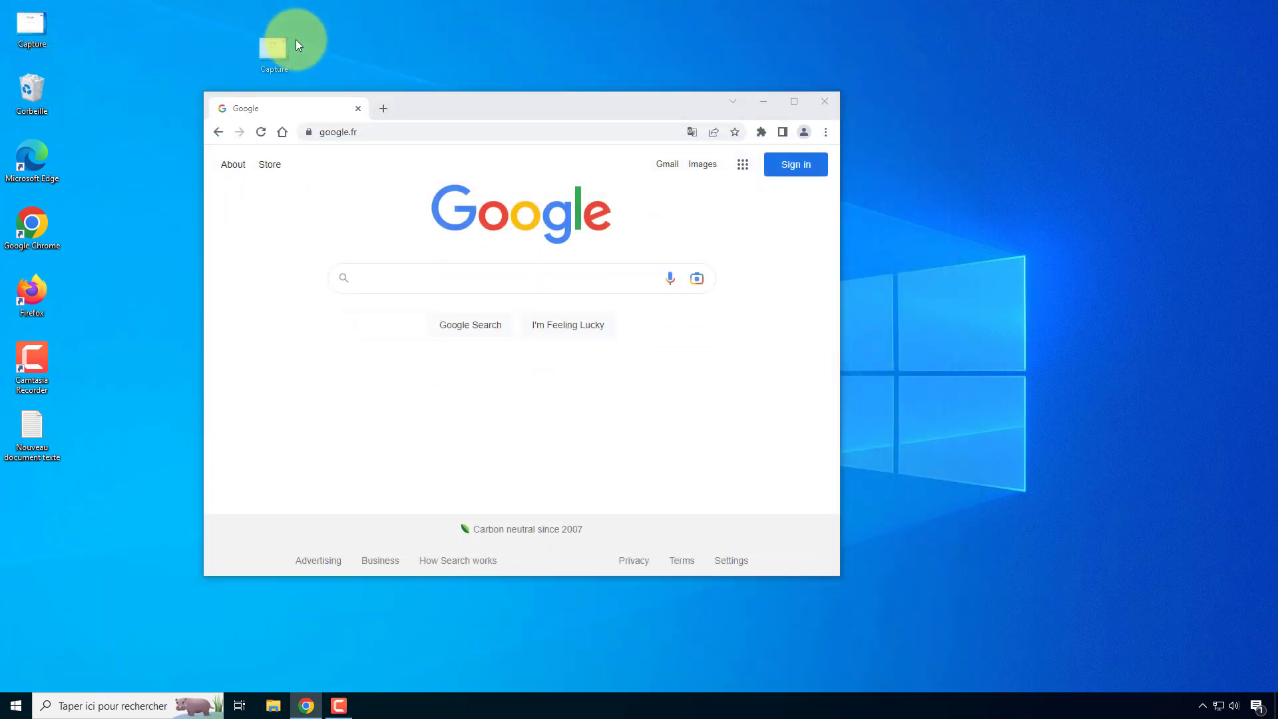
left_click(811, 105)
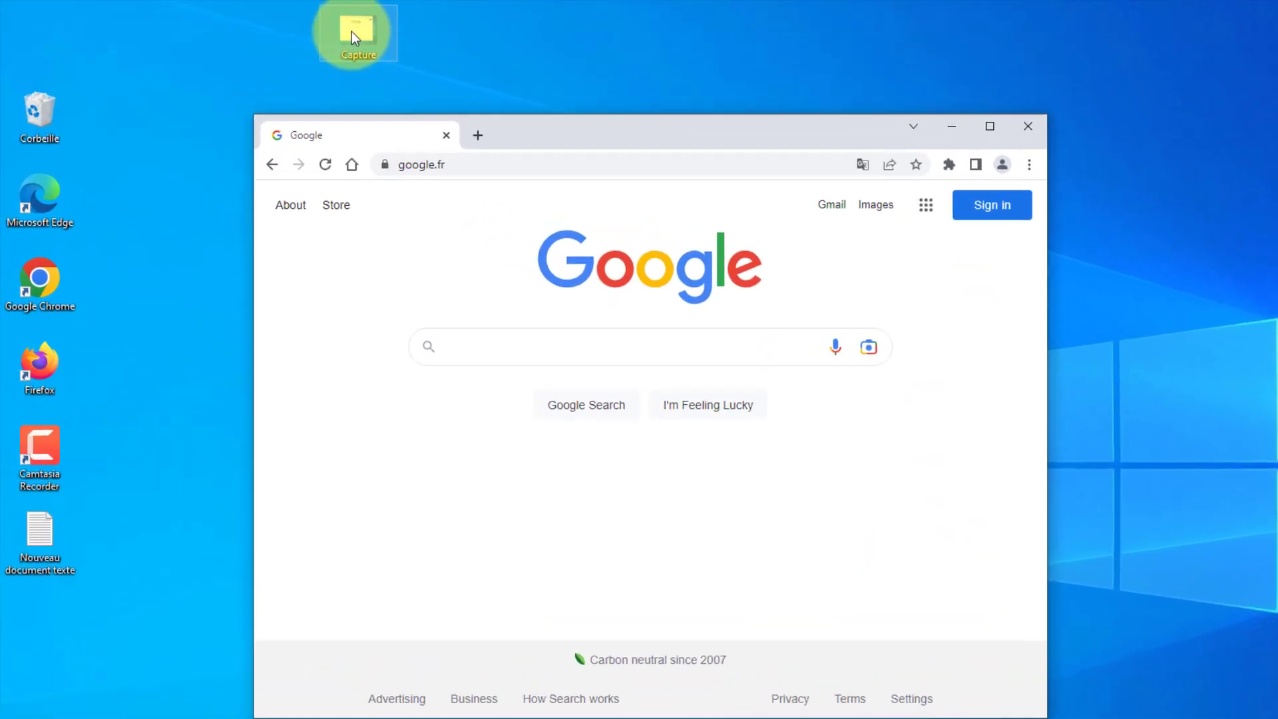
- Open the Capture file from the desktop in Paint and look over the whole image
right_click(353, 35)
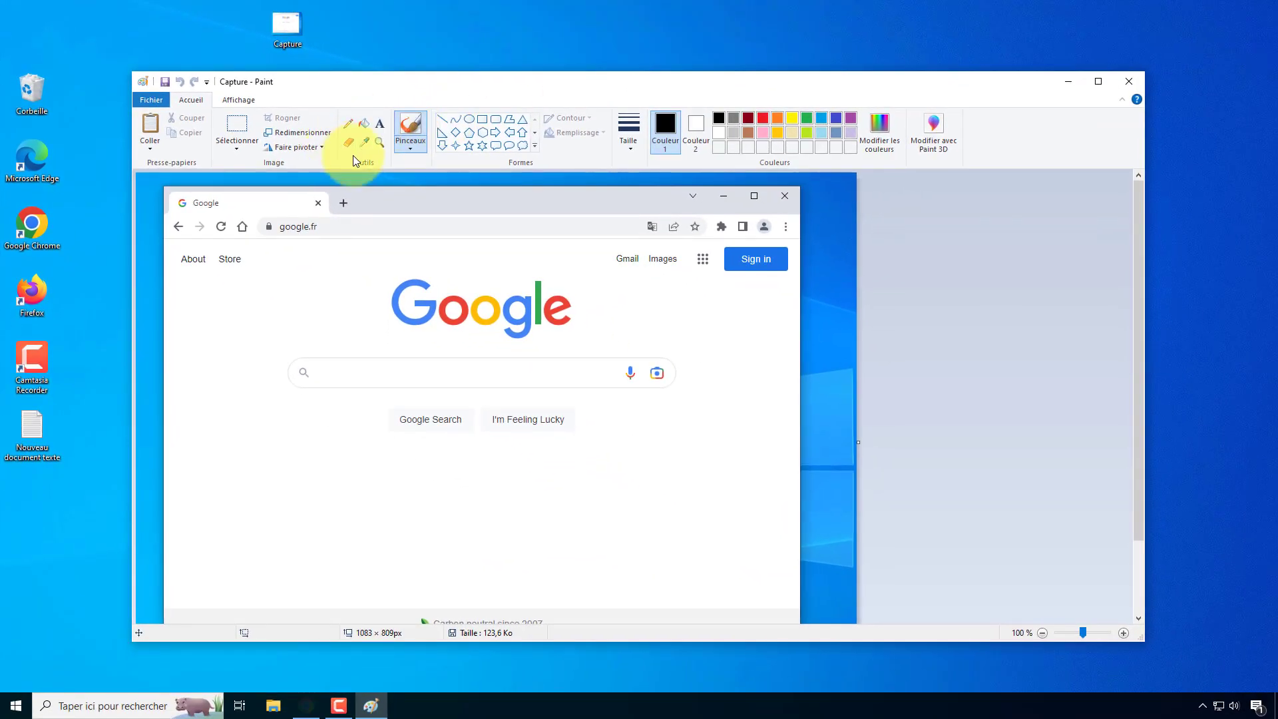
scroll(363, 177, "down", 3)
scroll(542, 277, "up", 3)
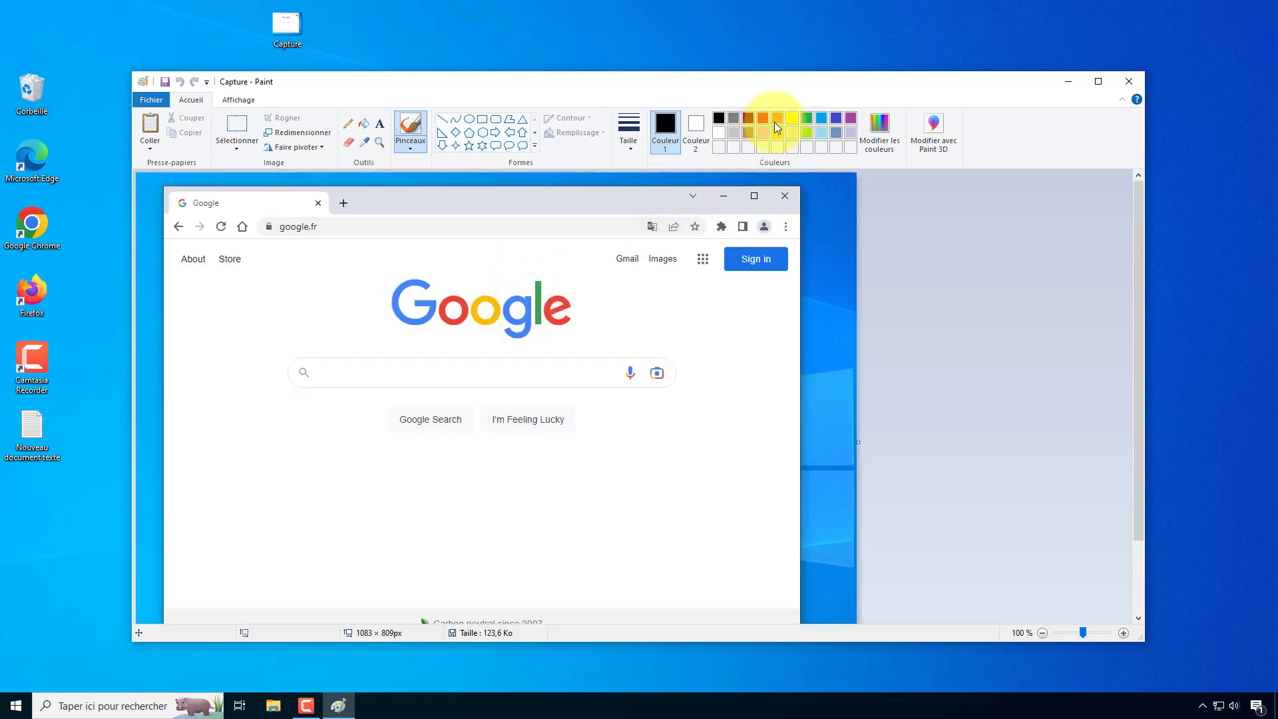
- Fill the captured browser's title bar and page background with green, then close Paint without saving
left_click(806, 118)
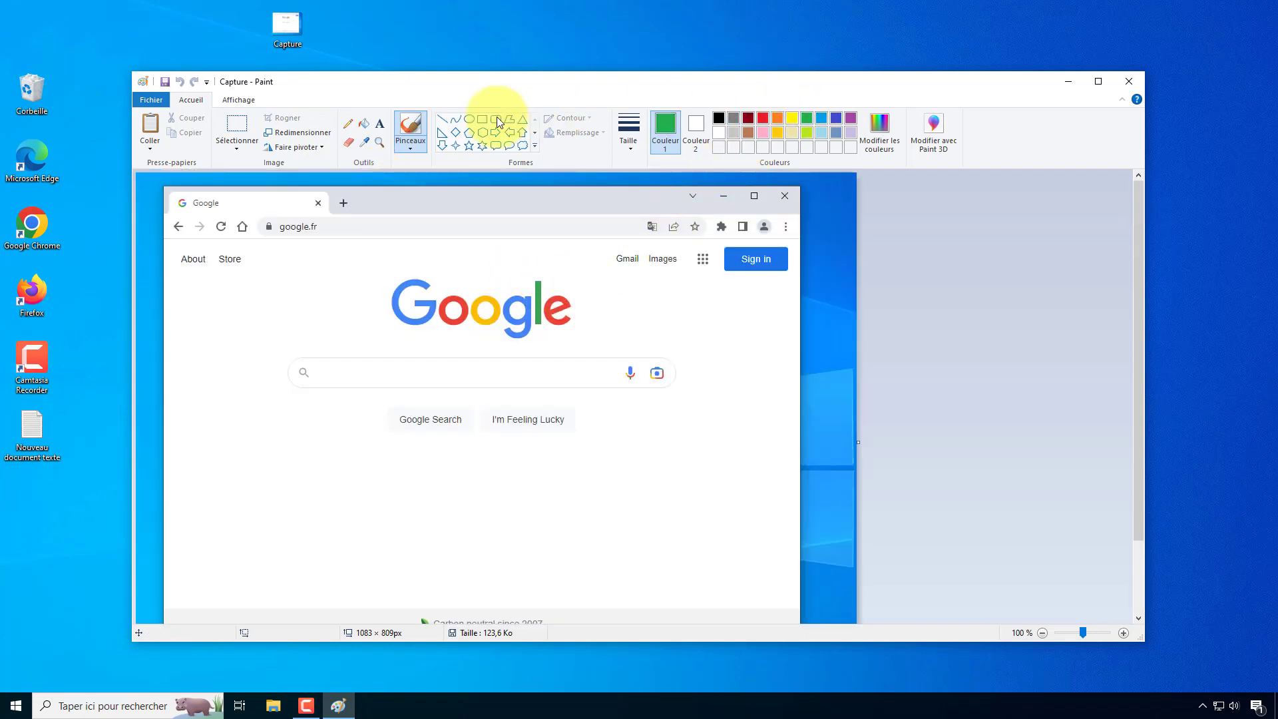
left_click(368, 127)
left_click(400, 206)
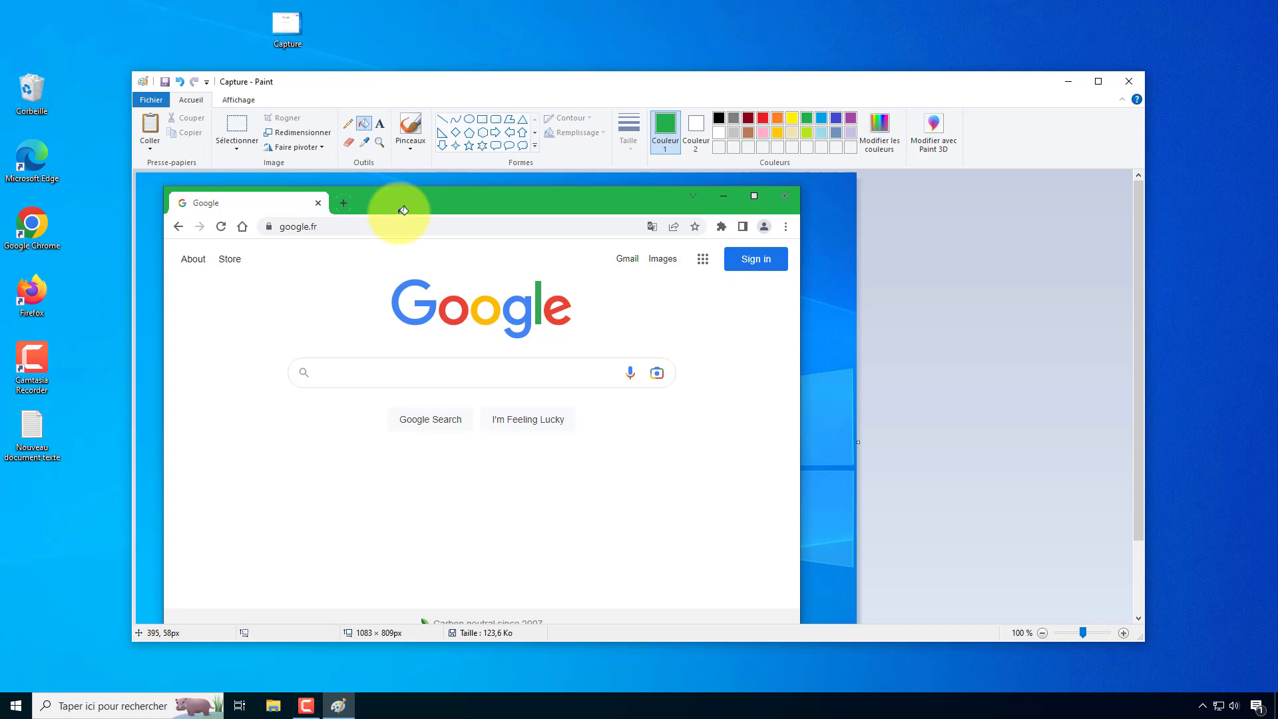
left_click(448, 343)
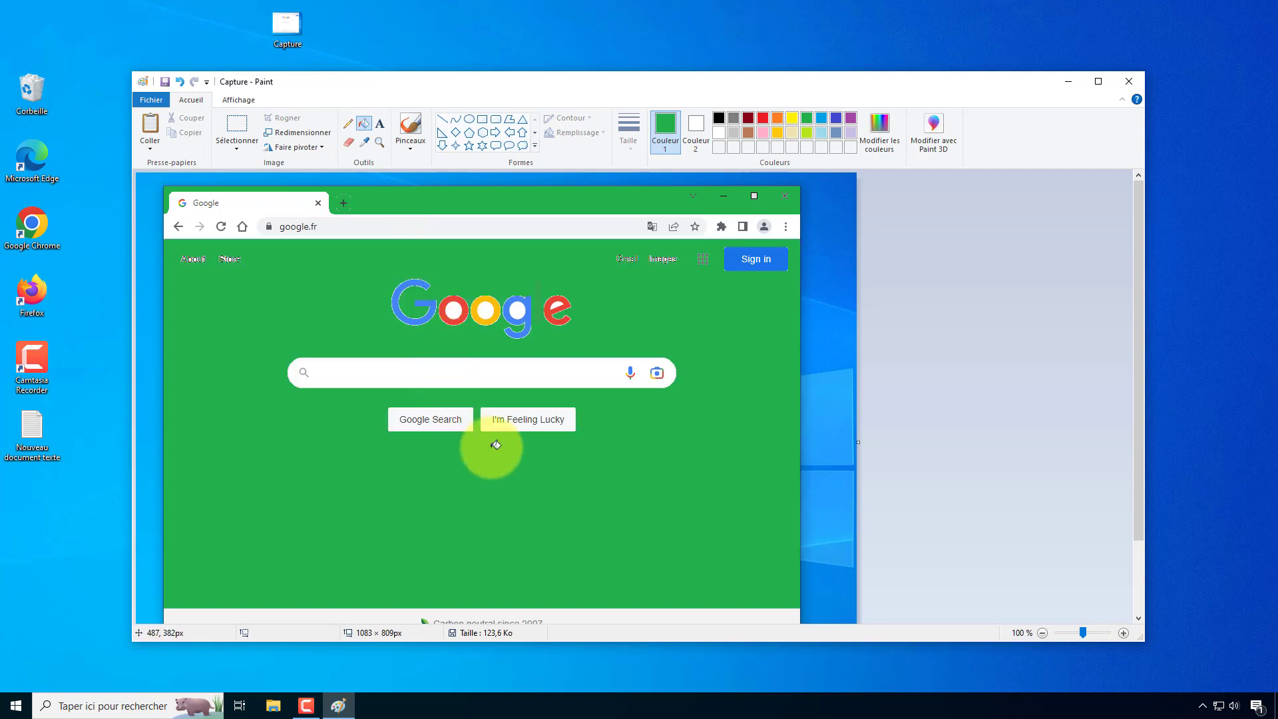
left_click(1130, 82)
left_click(649, 375)
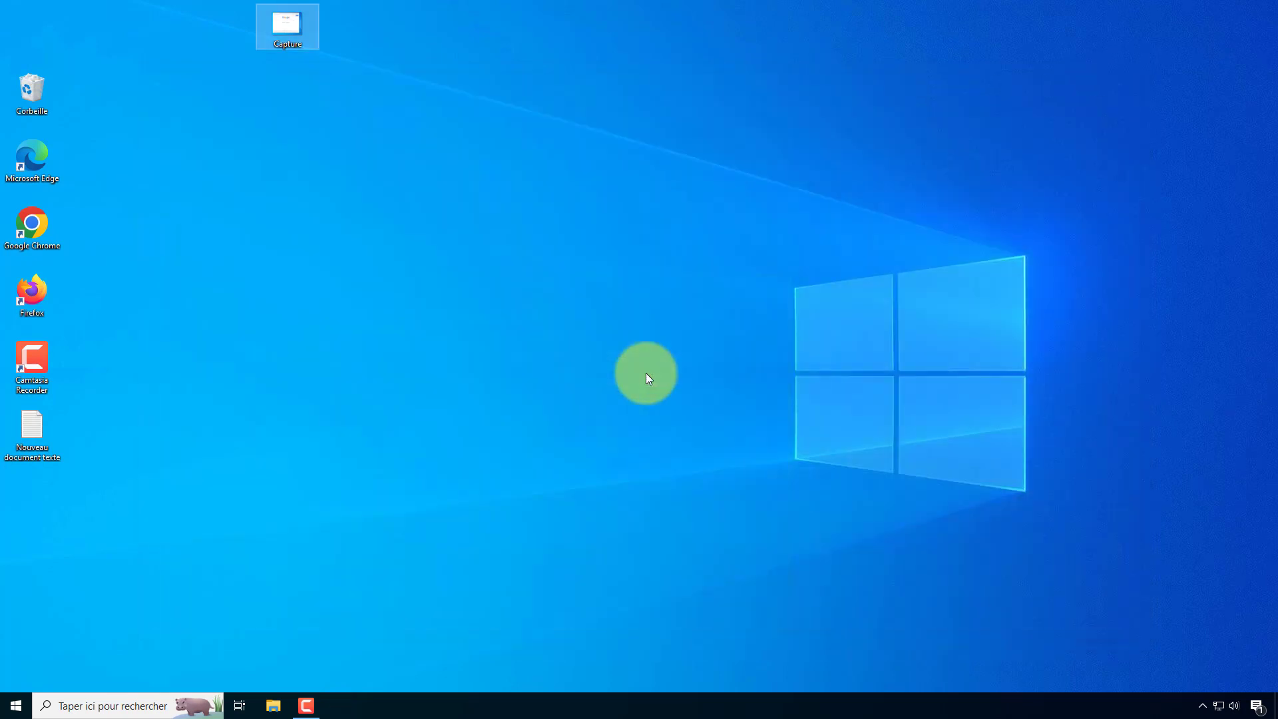
- Delete the Capture file from the desktop and permanently empty the Corbeille
right_click(270, 26)
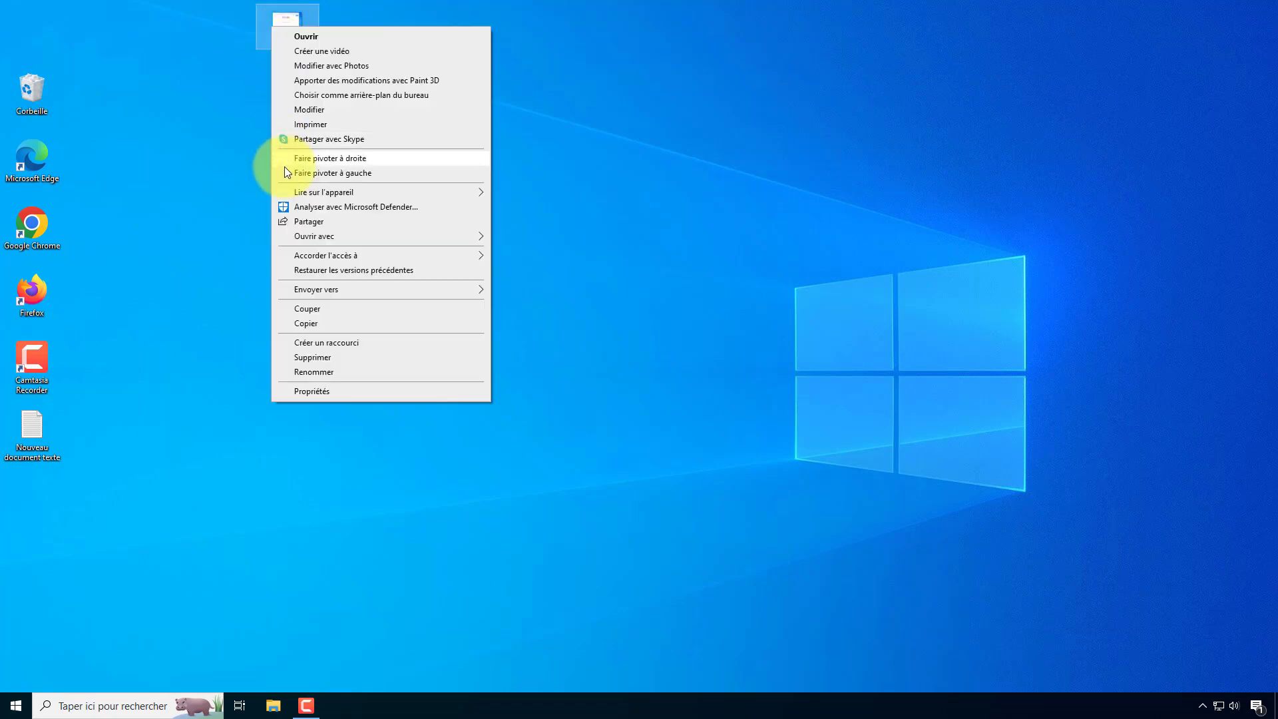
left_click(311, 358)
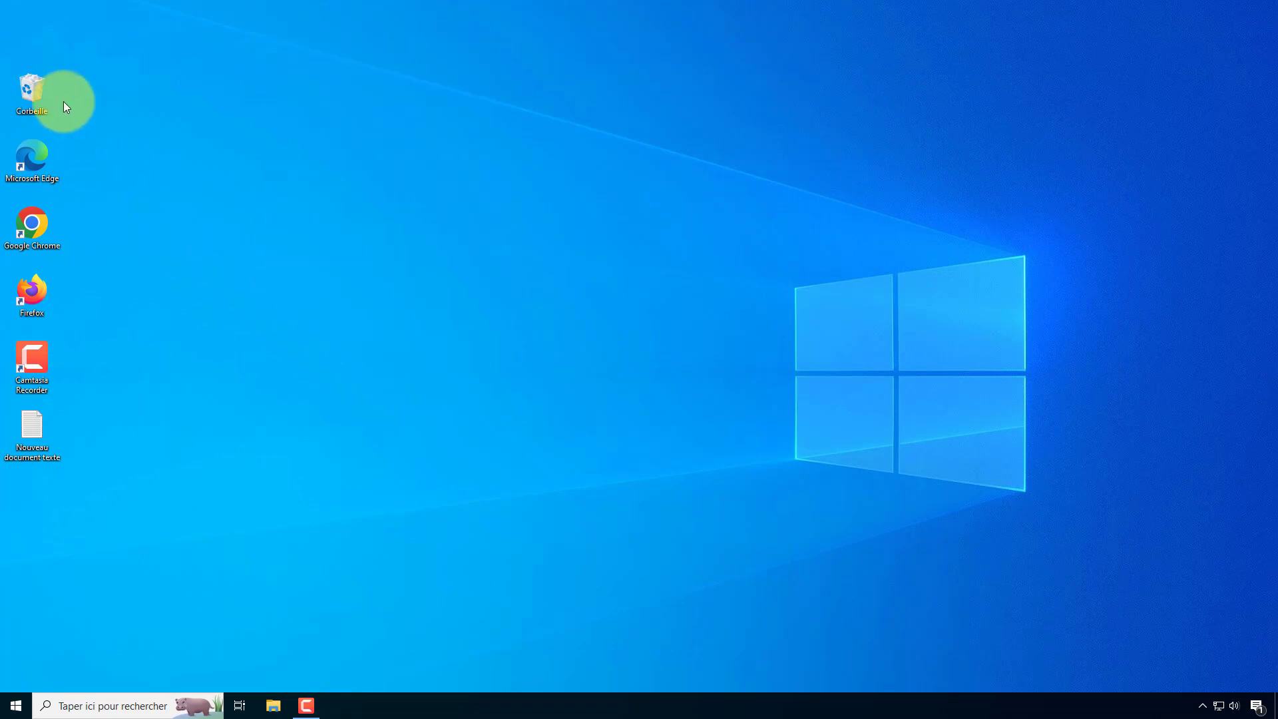
right_click(30, 95)
left_click(40, 104)
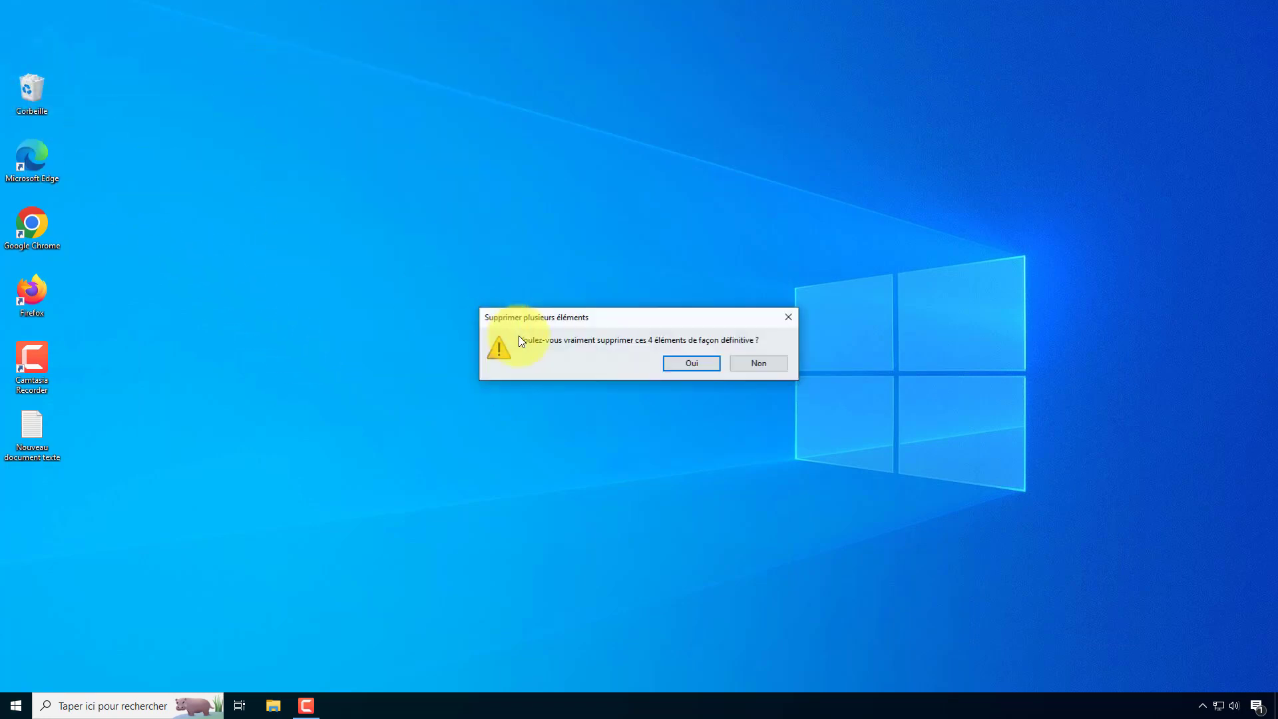
left_click(690, 363)
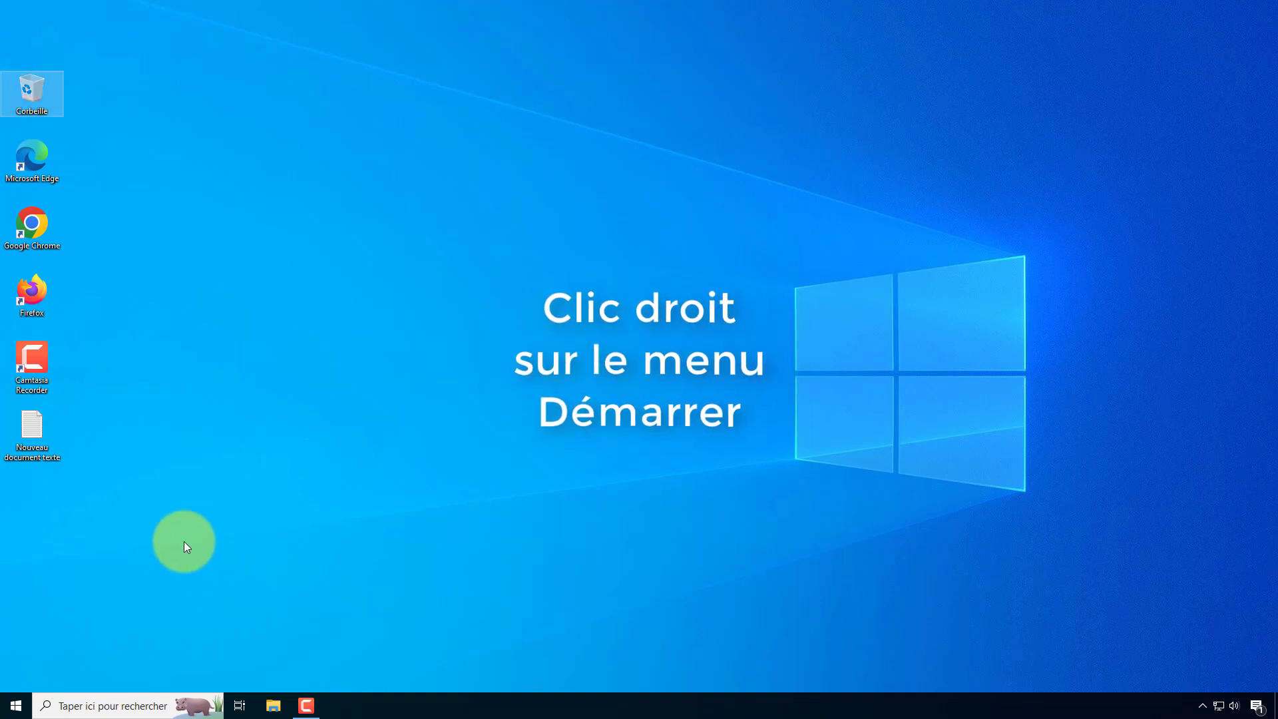
- Launch the on-screen keyboard by running osk from the Exécuter dialog
right_click(23, 706)
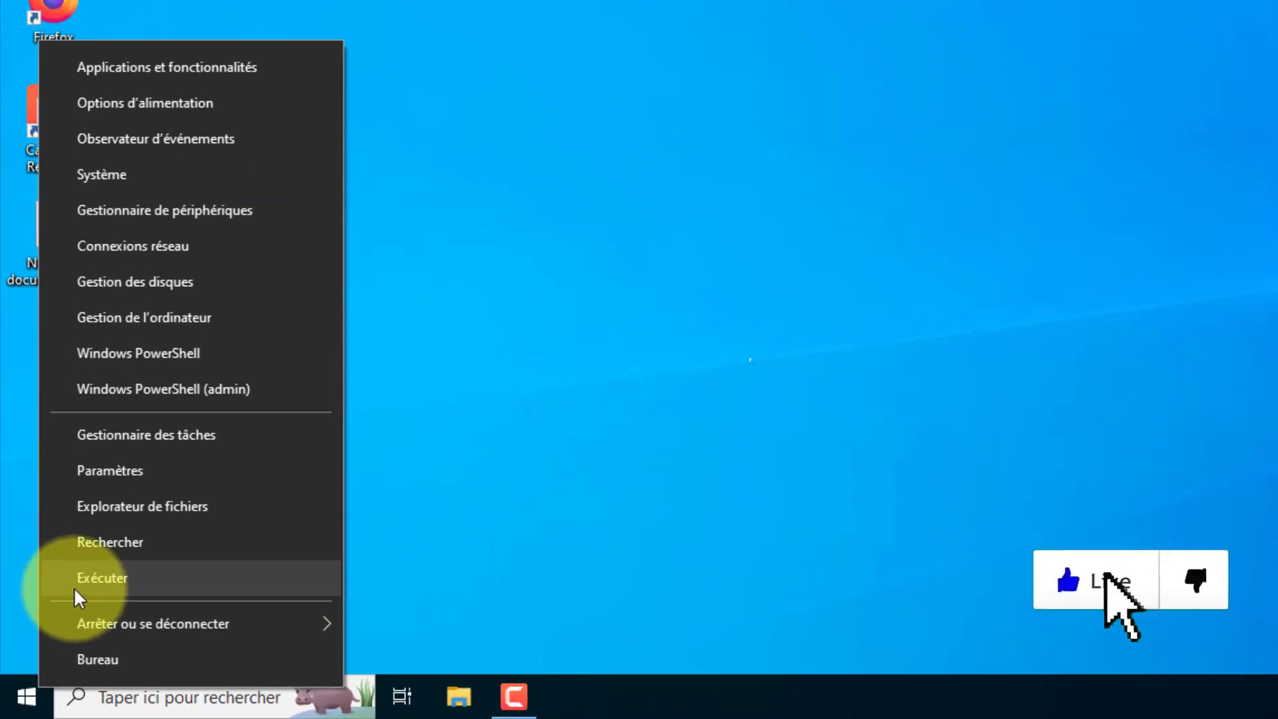
left_click(74, 587)
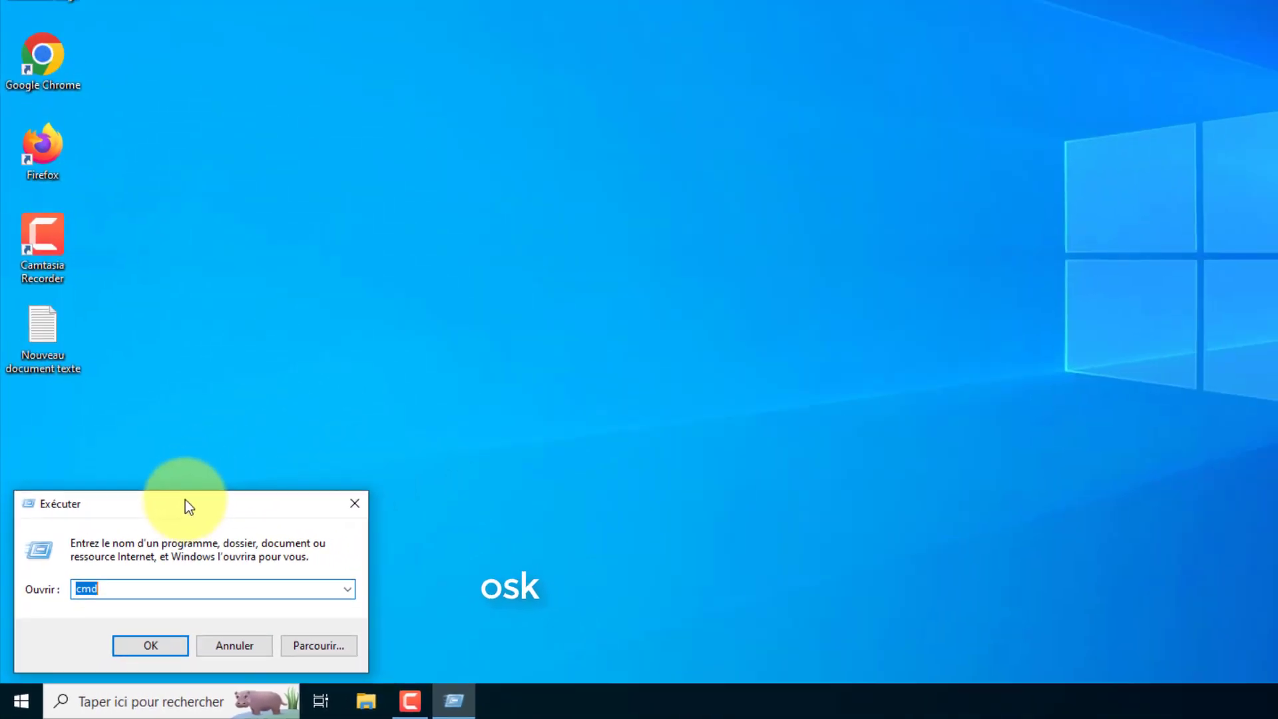
left_click_drag(213, 449, 673, 365)
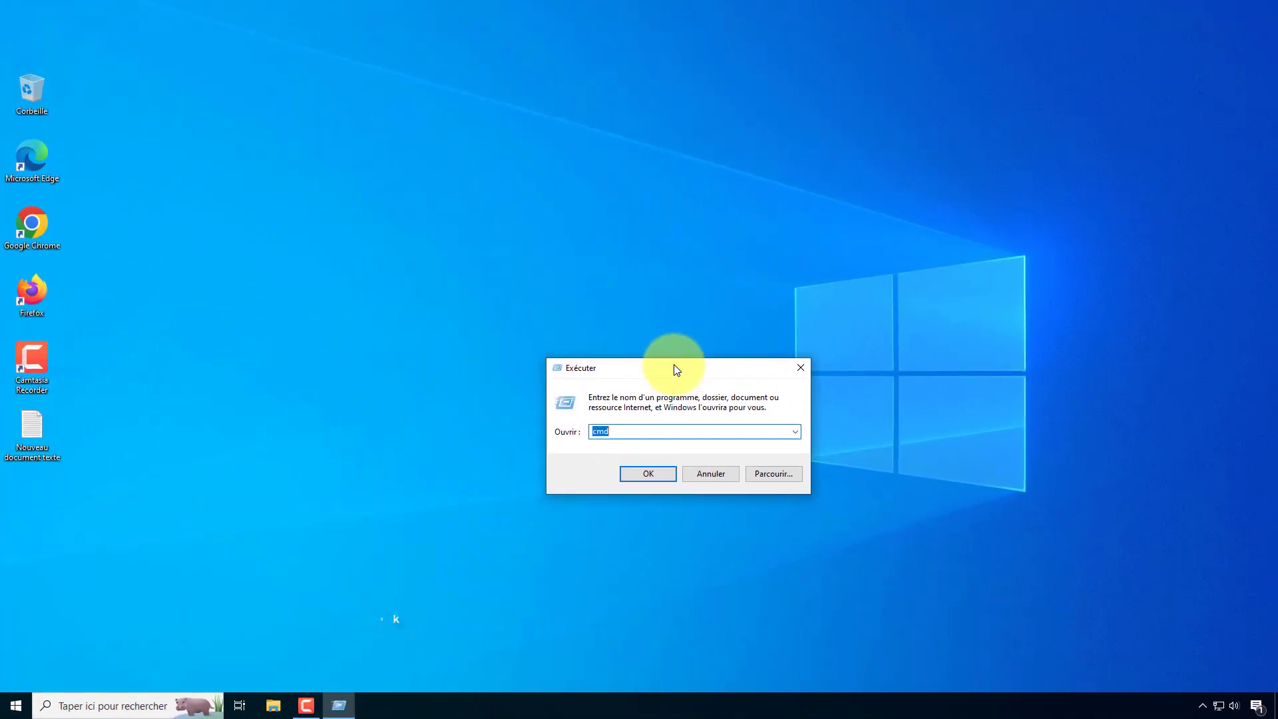
type("os")
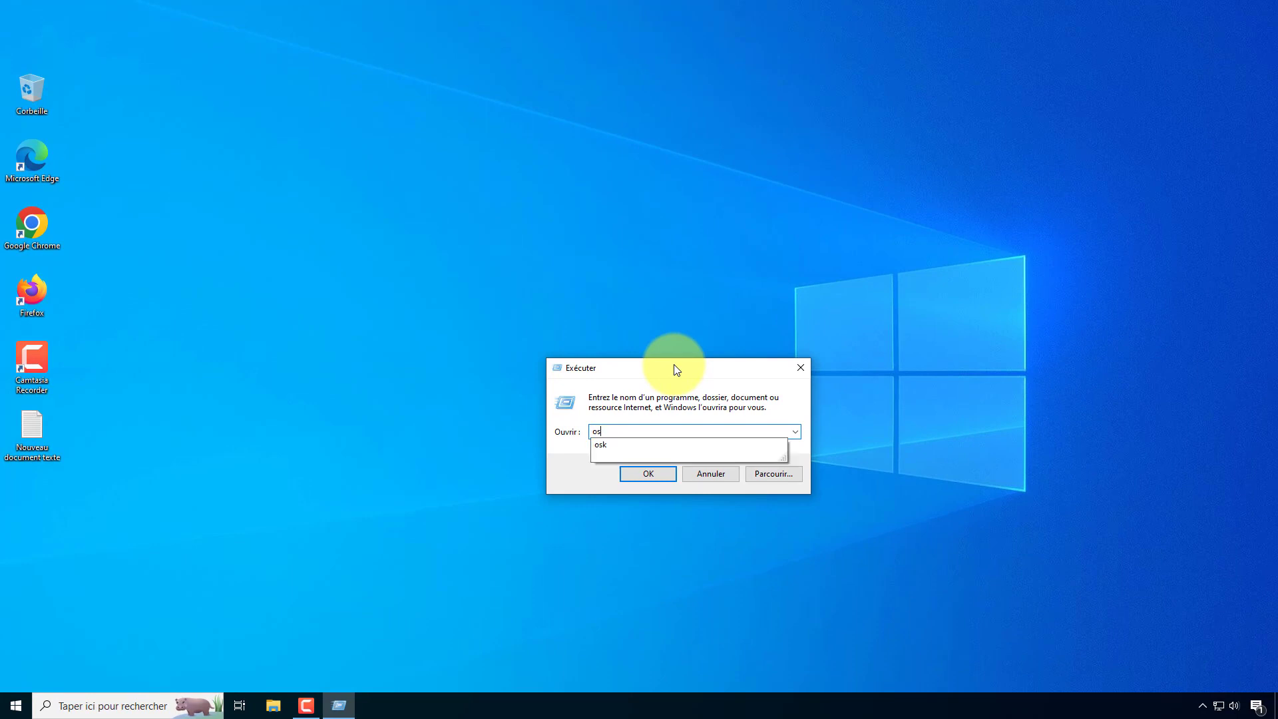
type("k")
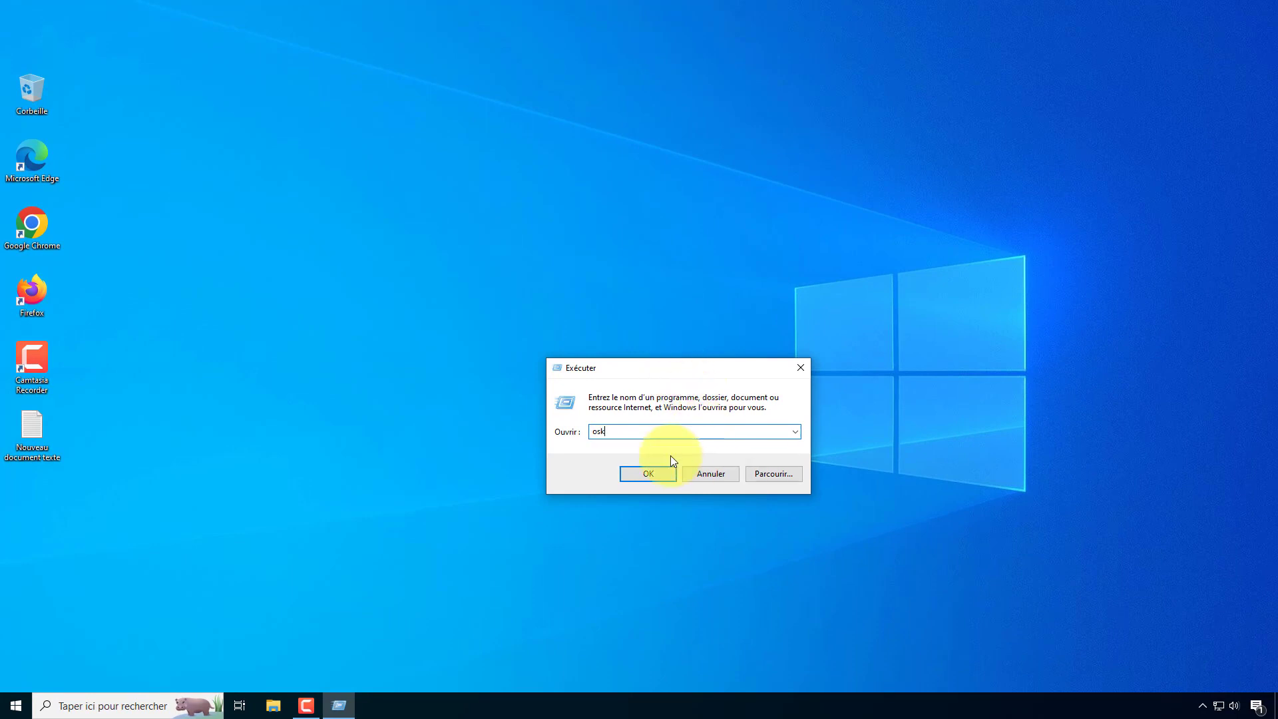
left_click(655, 472)
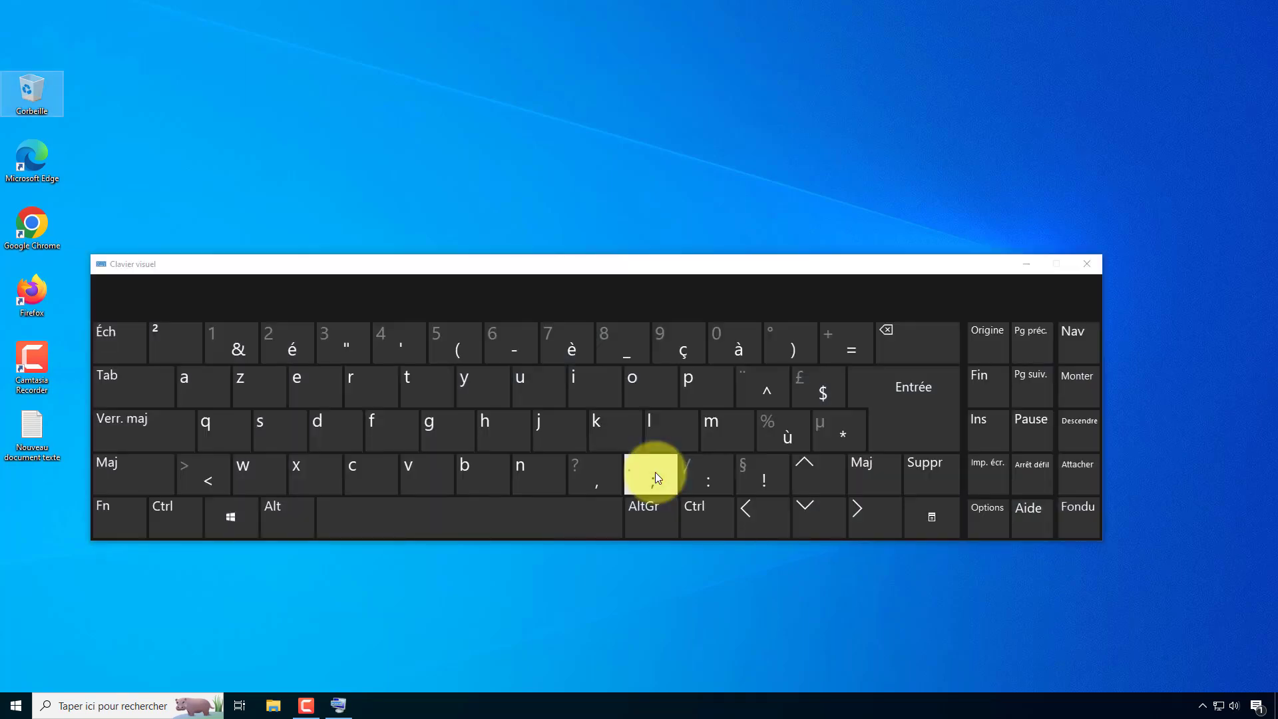
- Move the on-screen keyboard lower and line up the Firefox, Google Chrome and Microsoft Edge shortcuts above it
left_click_drag(582, 266, 688, 441)
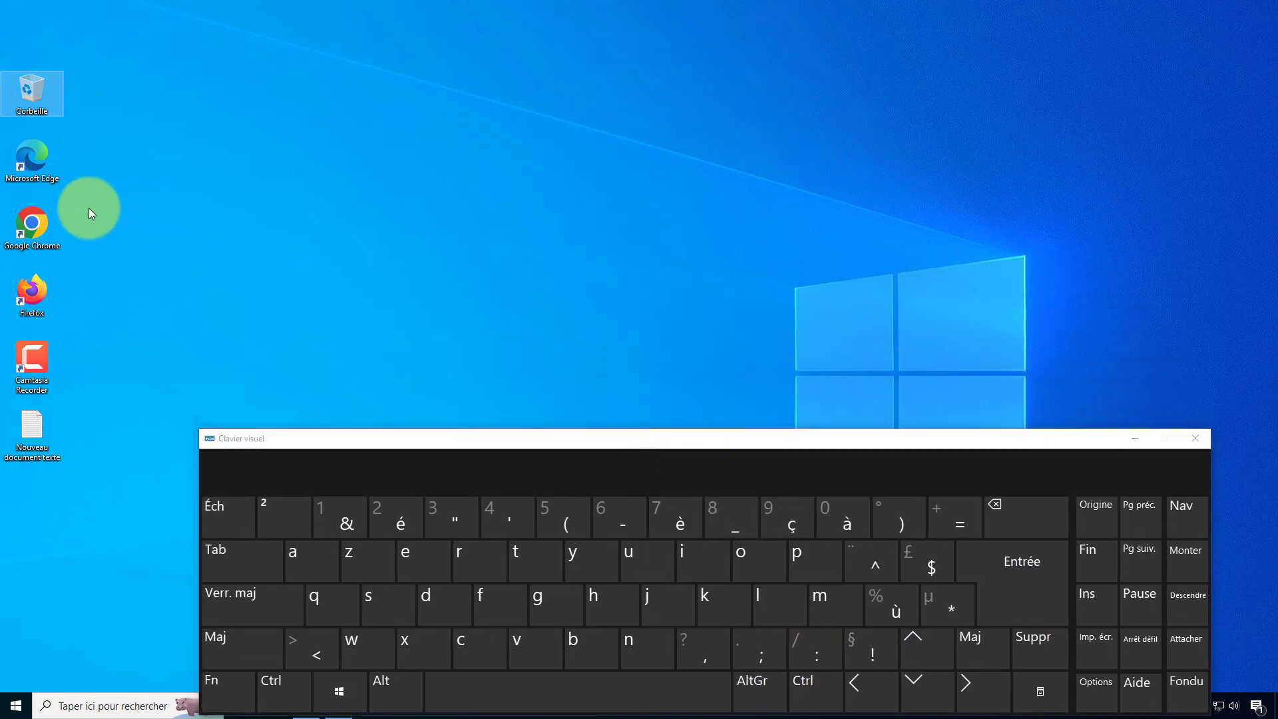
left_click_drag(41, 165, 834, 237)
left_click_drag(63, 226, 640, 224)
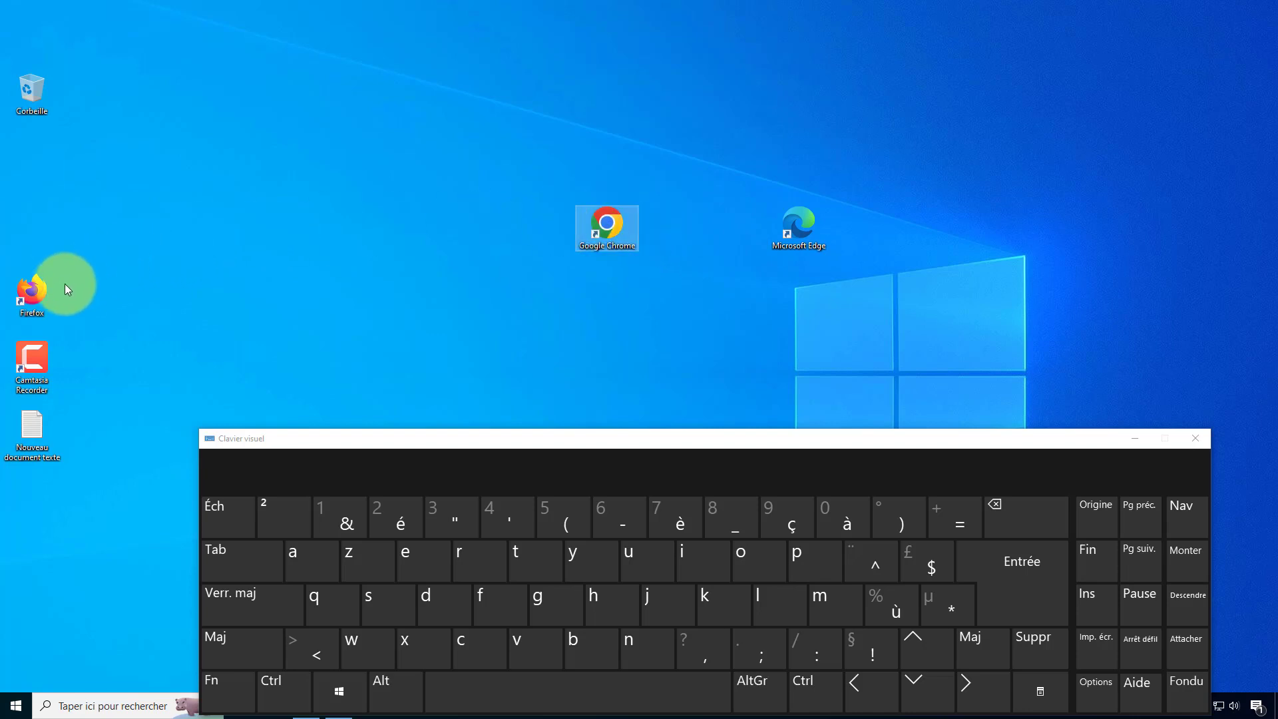
left_click_drag(38, 295, 514, 224)
left_click_drag(389, 221, 397, 221)
- Stack the Camtasia Recorder and Nouveau document texte icons below the Corbeille and adjust the on-screen keyboard's position
left_click_drag(32, 360, 22, 159)
left_click_drag(30, 430, 40, 245)
left_click_drag(668, 438, 653, 403)
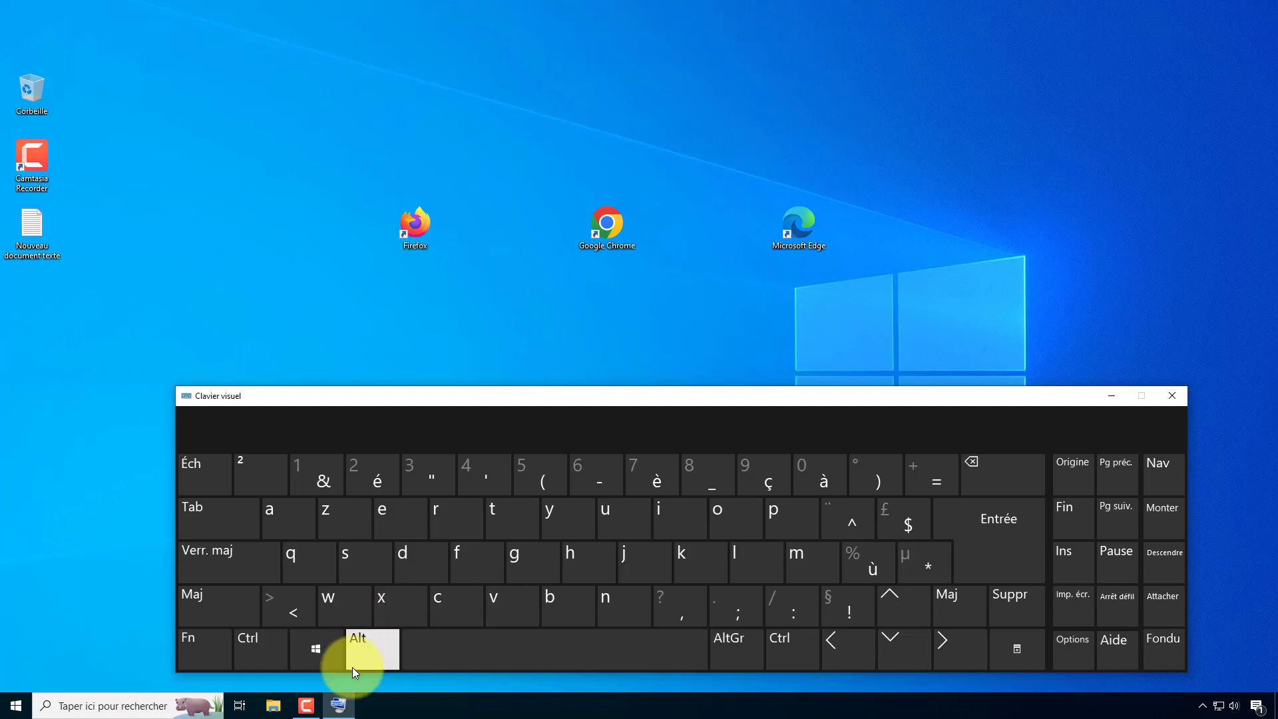
left_click(372, 673)
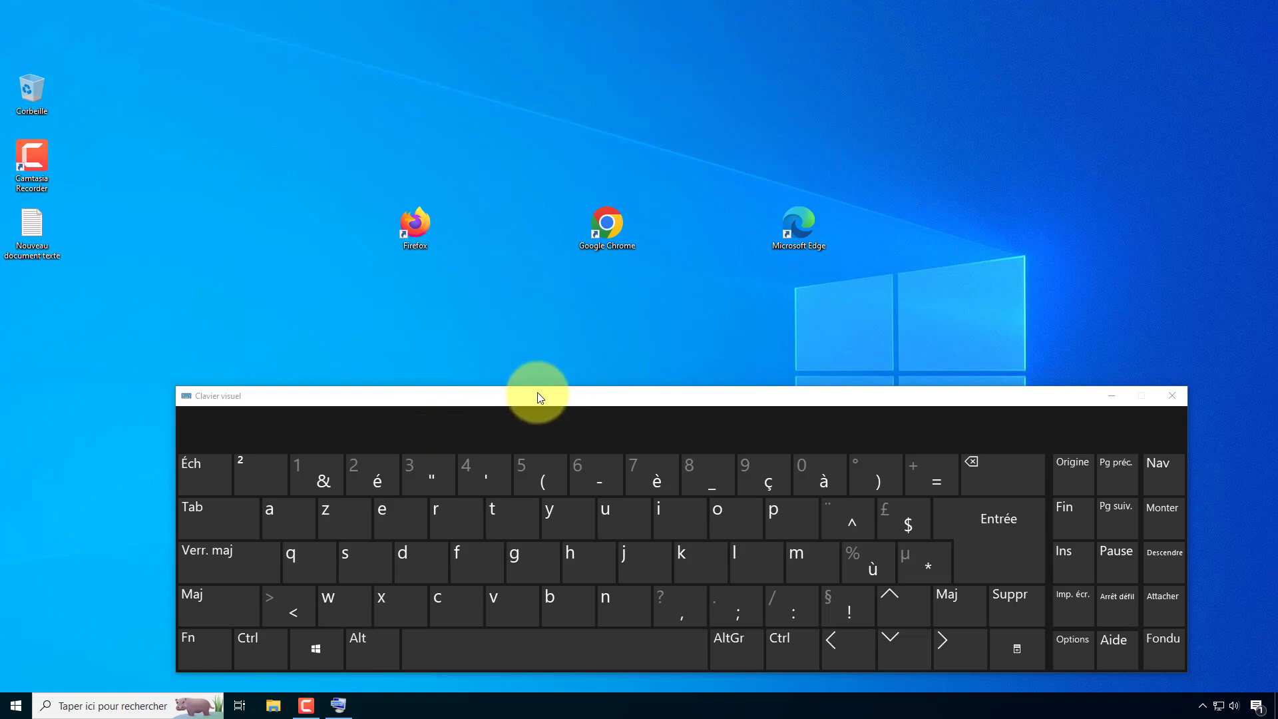
left_click_drag(537, 397, 573, 396)
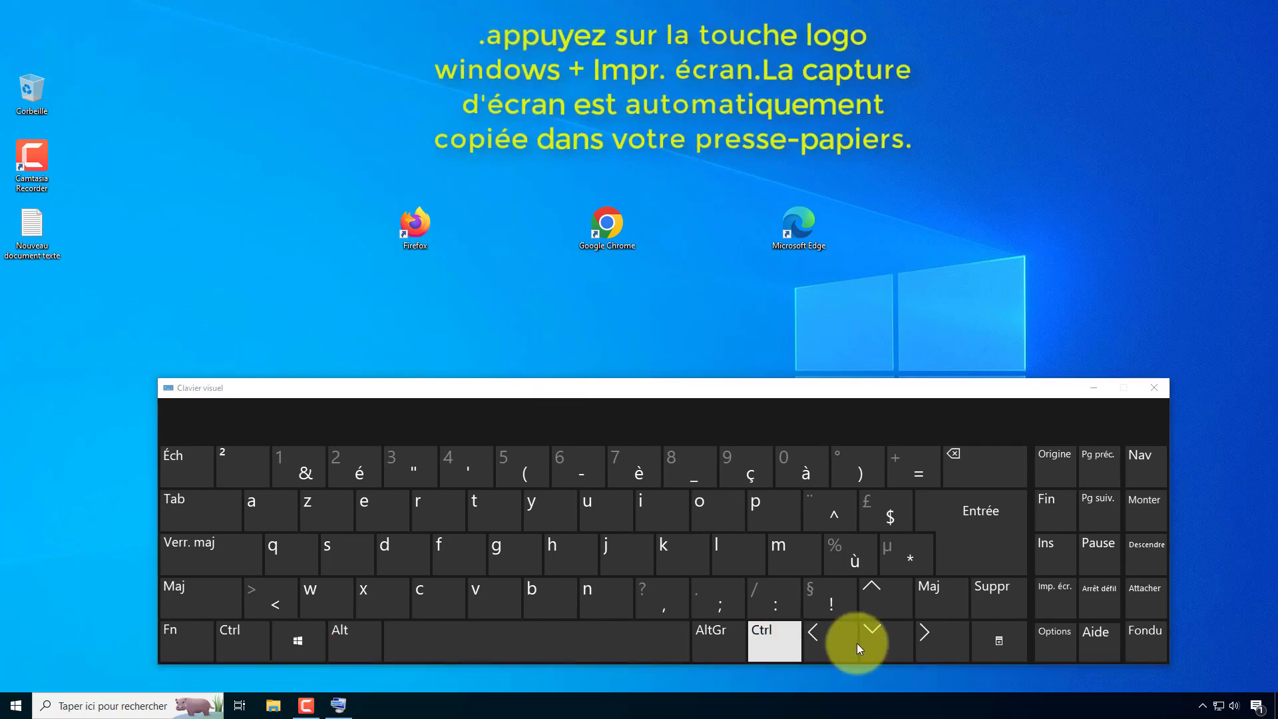
- Take an automatically saved full-screen capture using the on-screen keyboard
left_click(303, 642)
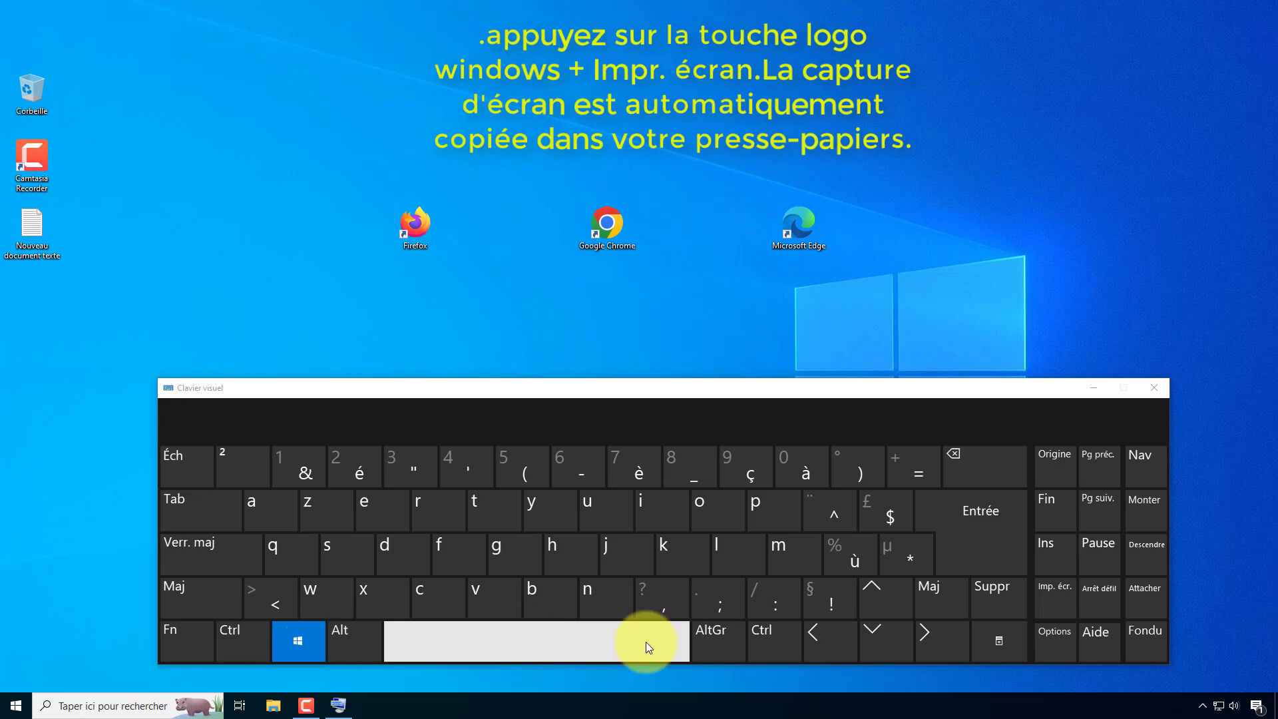
left_click(1053, 596)
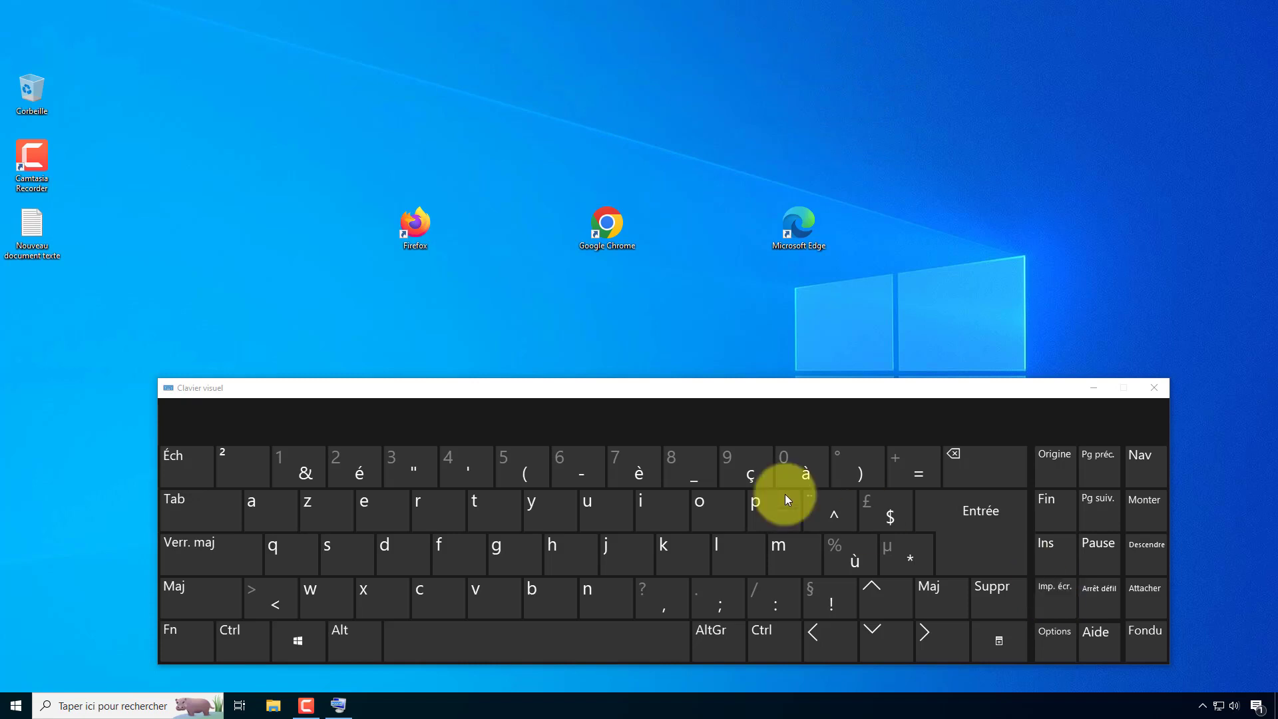
- Open File Explorer, minimize the on-screen keyboard and browse to the Captures d'écran folder in Images
left_click(273, 707)
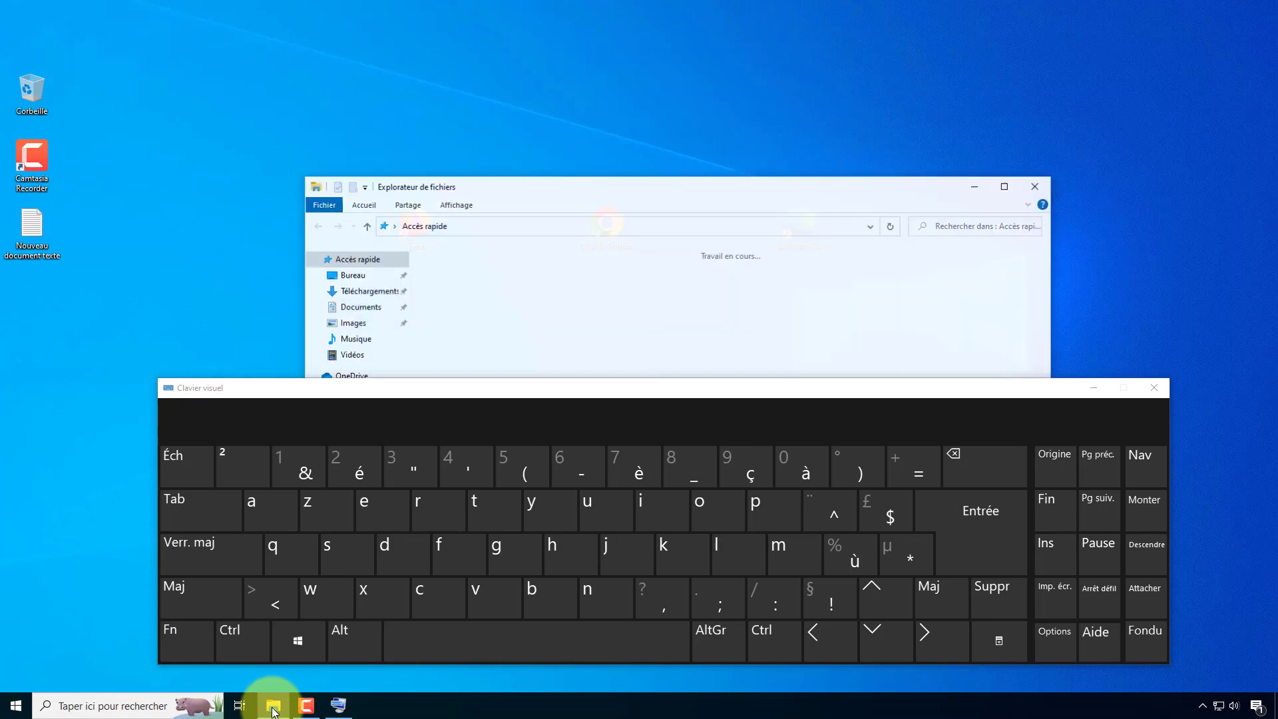
left_click(1094, 389)
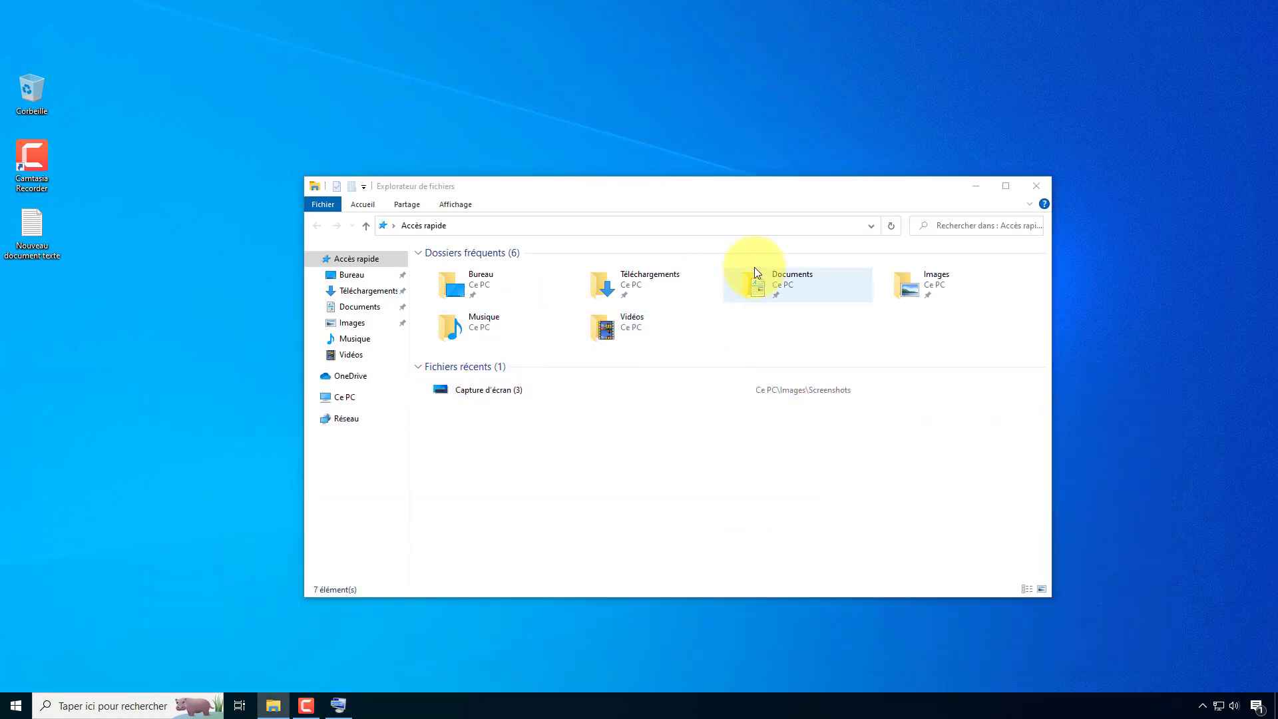
left_click(917, 279)
double_click(916, 275)
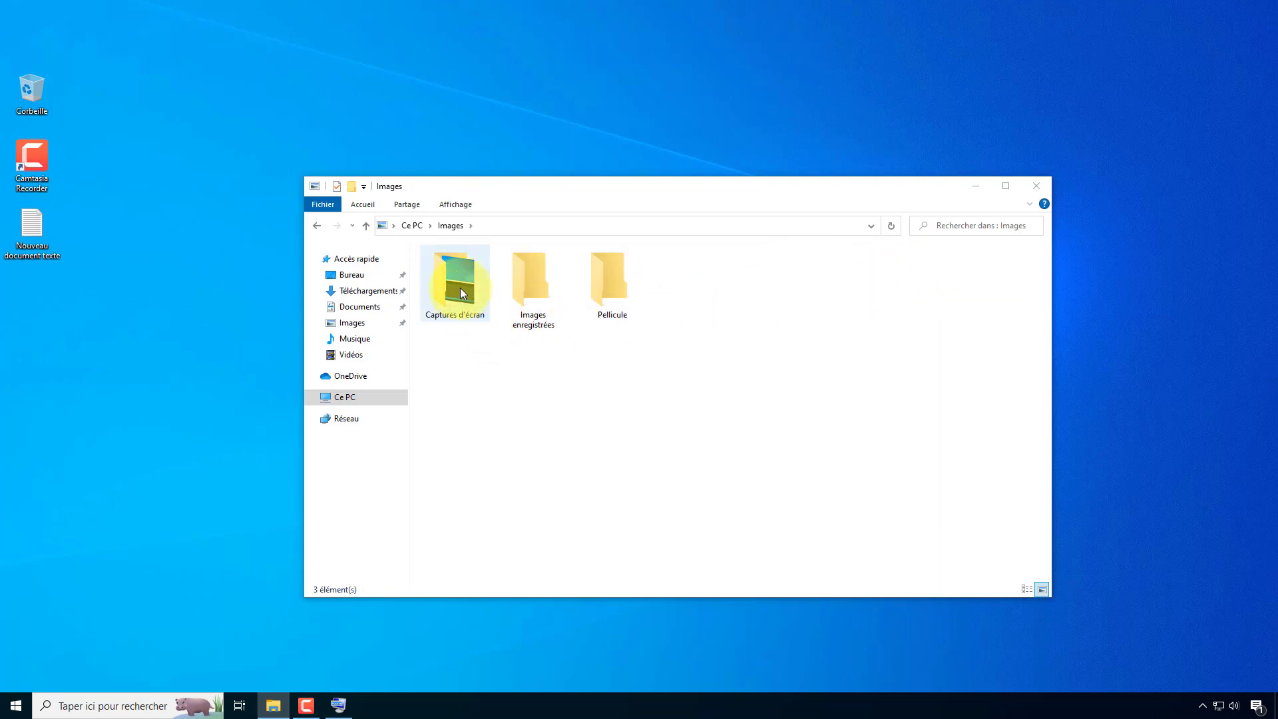
left_click(461, 287)
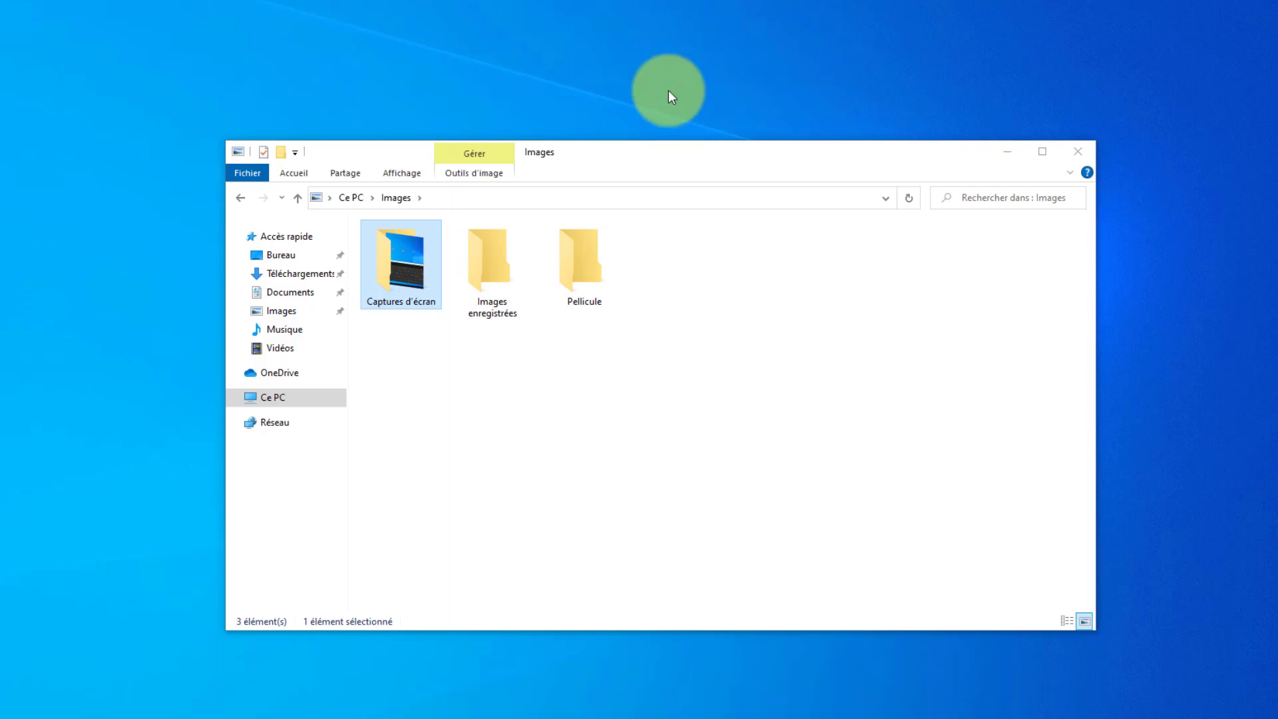
key("shift+F10")
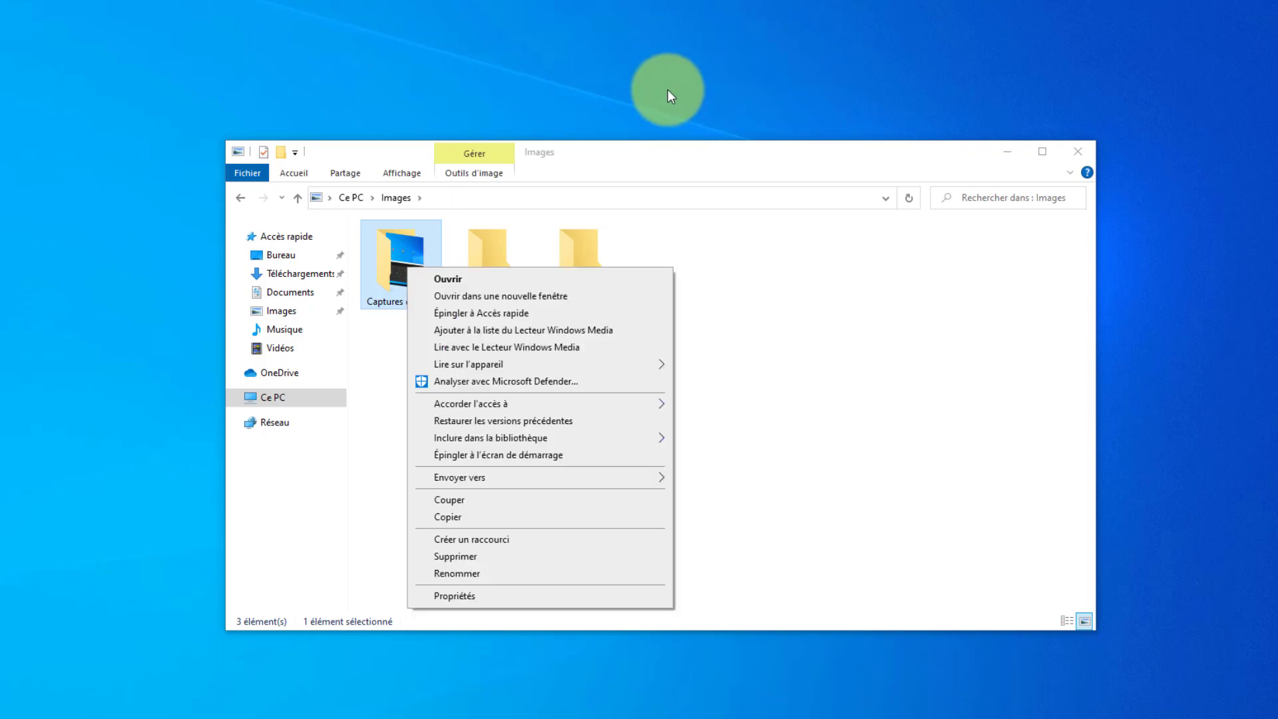
left_click(446, 282)
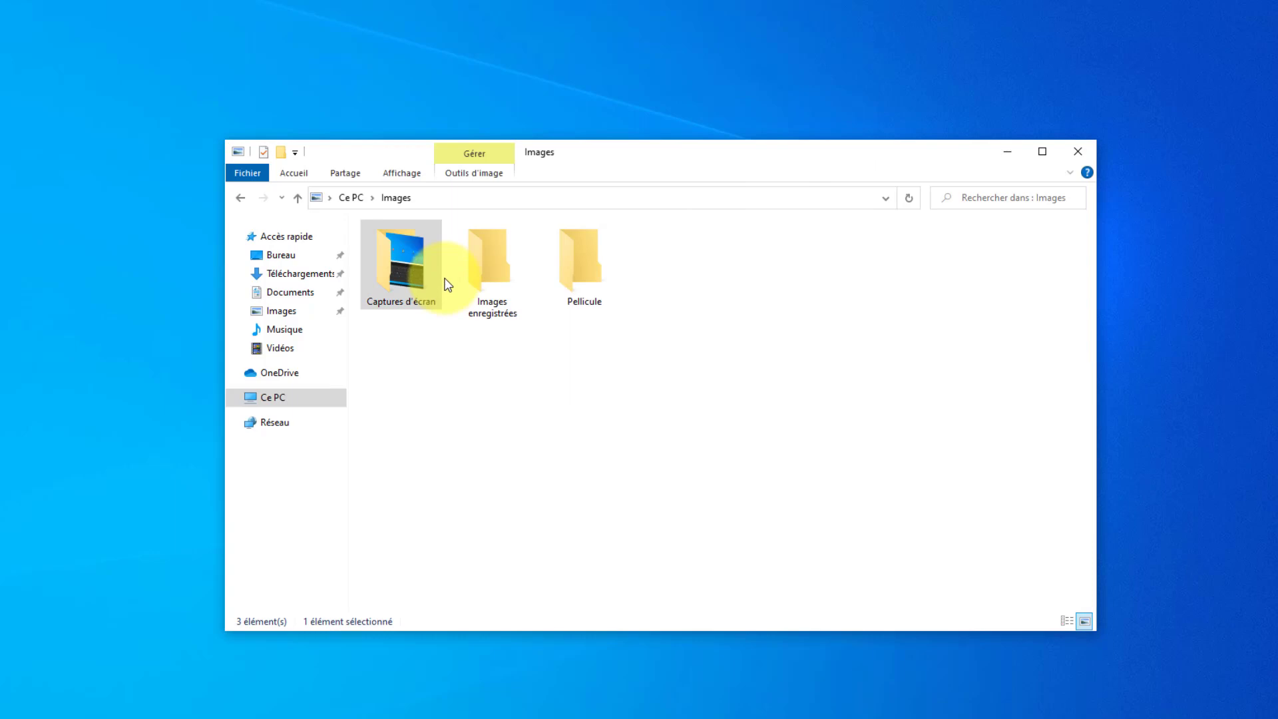
double_click(444, 283)
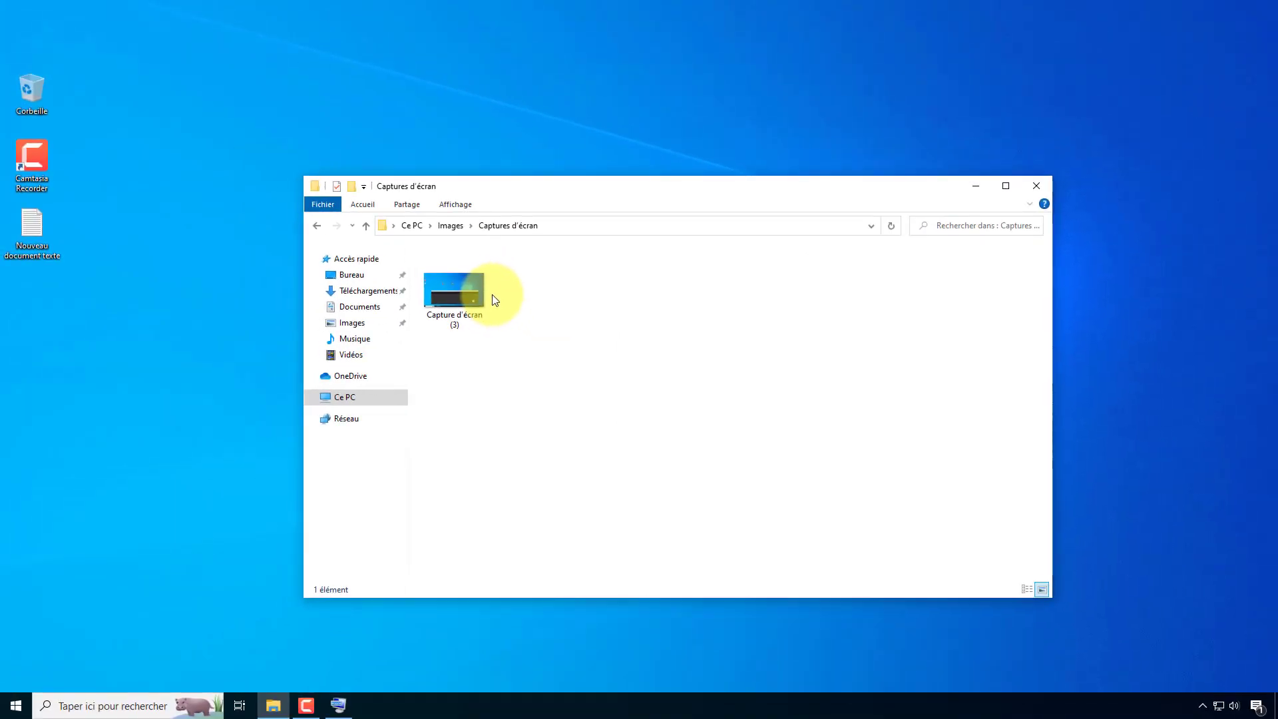
- Open the Capture d'écran (3) image for editing in Paint
left_click(470, 295)
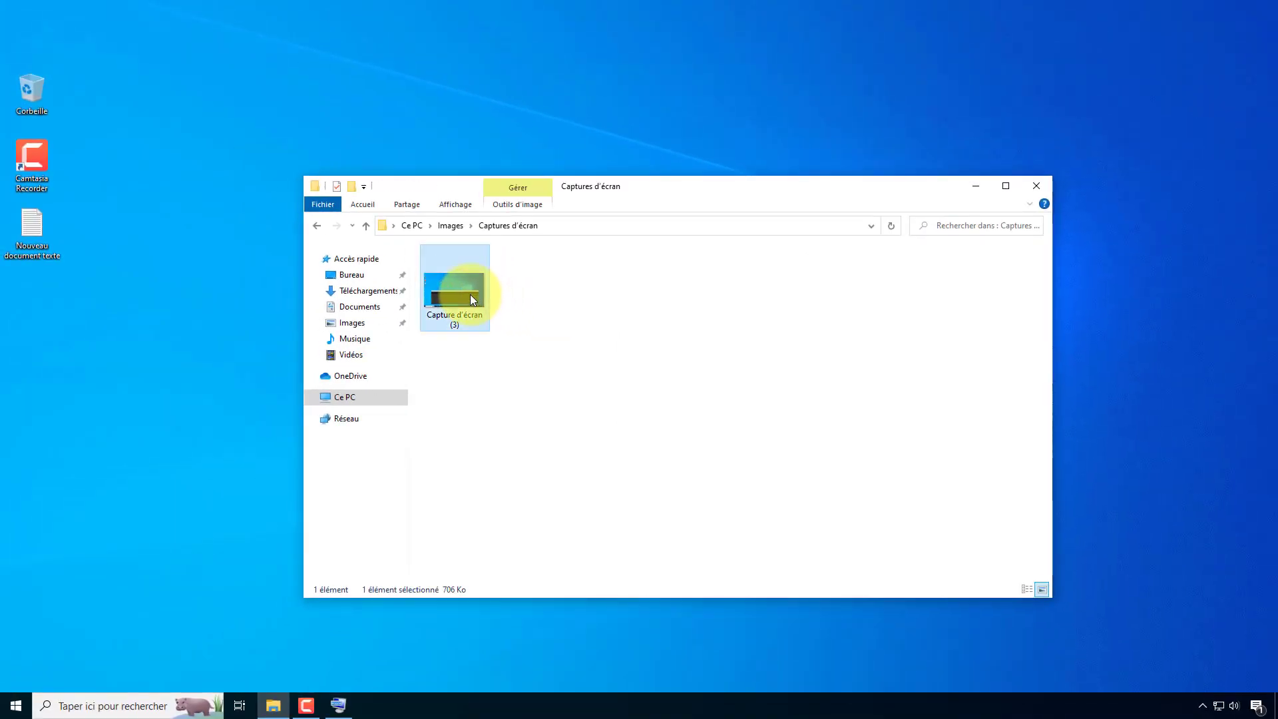
right_click(470, 294)
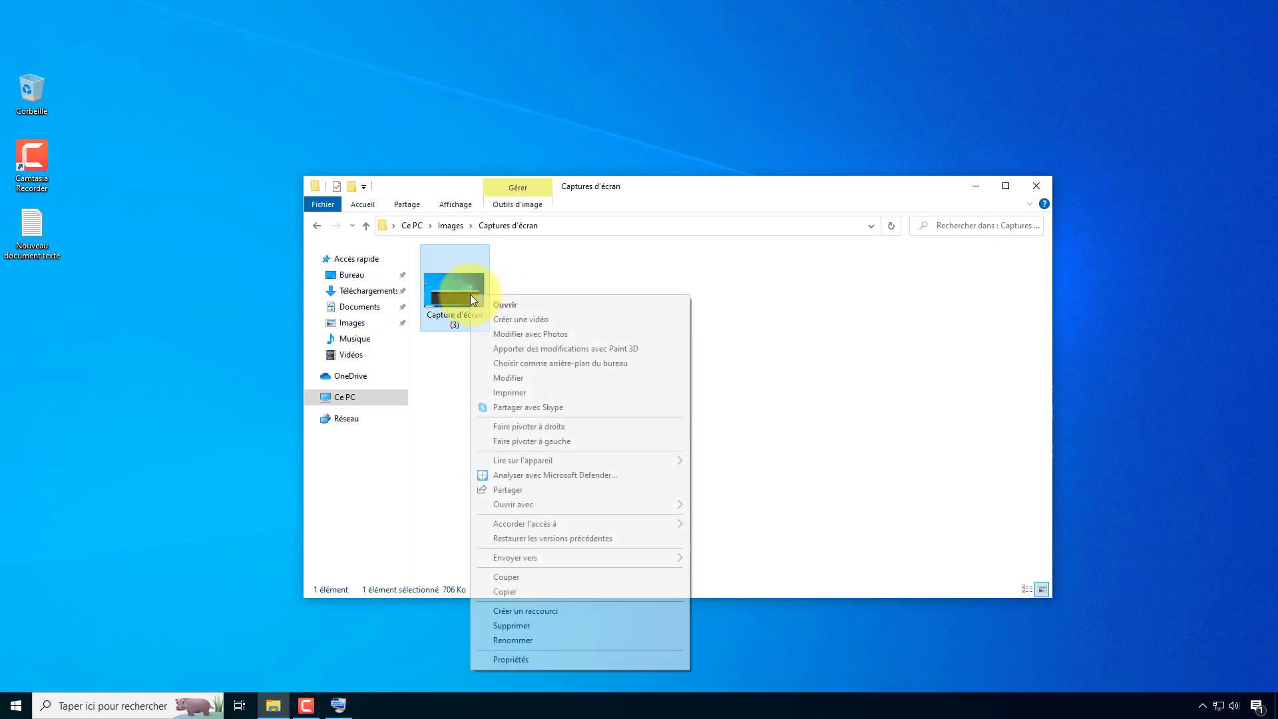
left_click(509, 378)
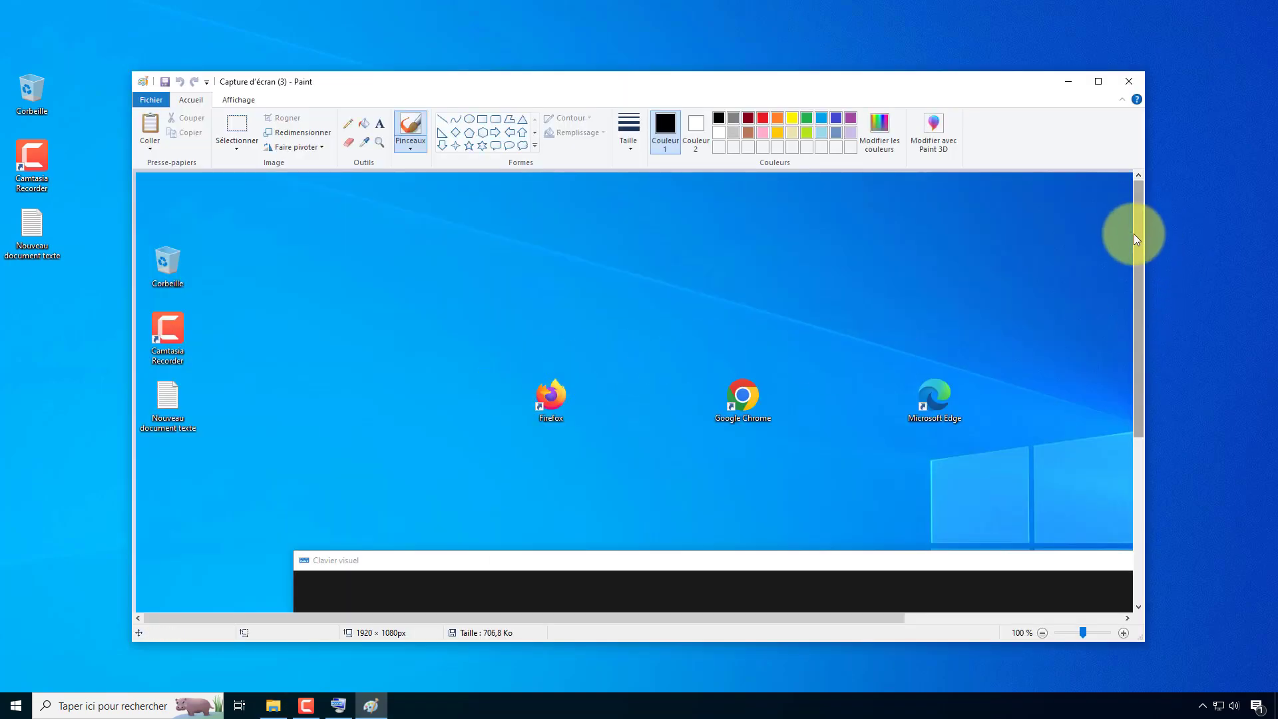
mouse_move(1133, 234)
left_mouse_down()
mouse_move(1142, 551)
mouse_move(1154, 217)
left_mouse_up()
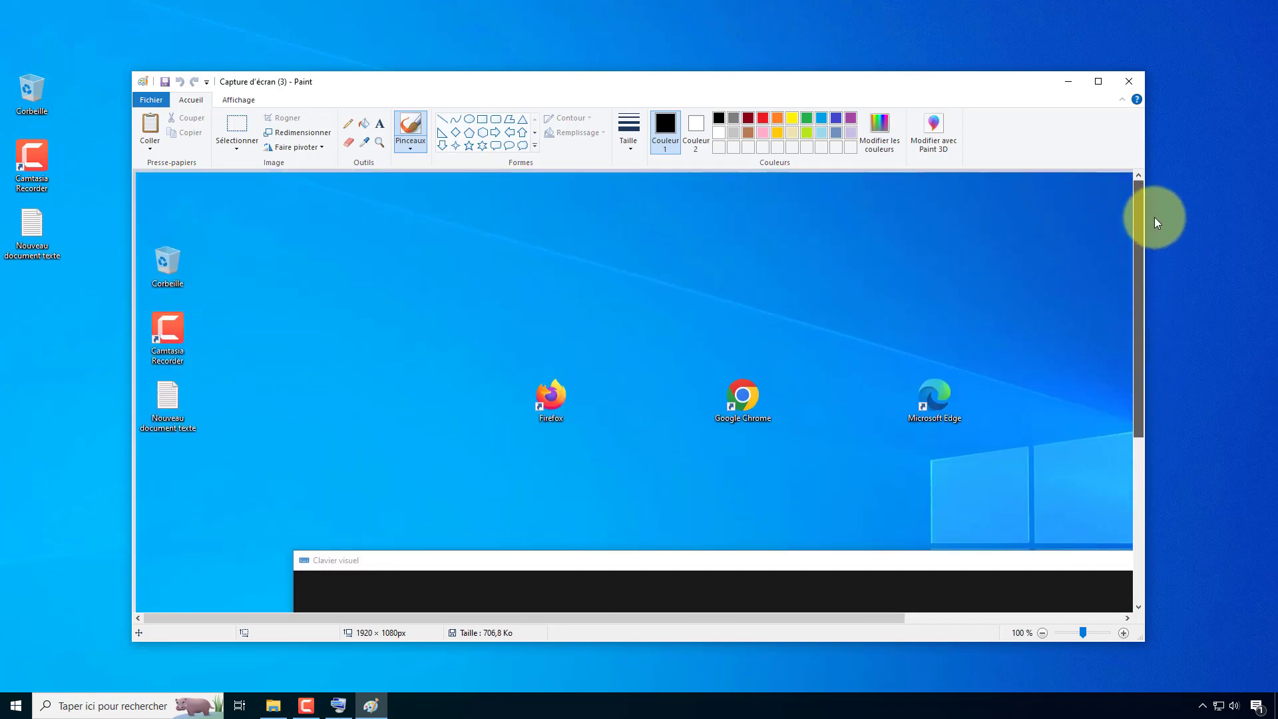
mouse_move(1155, 217)
left_mouse_down()
mouse_move(1156, 327)
mouse_move(1160, 223)
left_mouse_up()
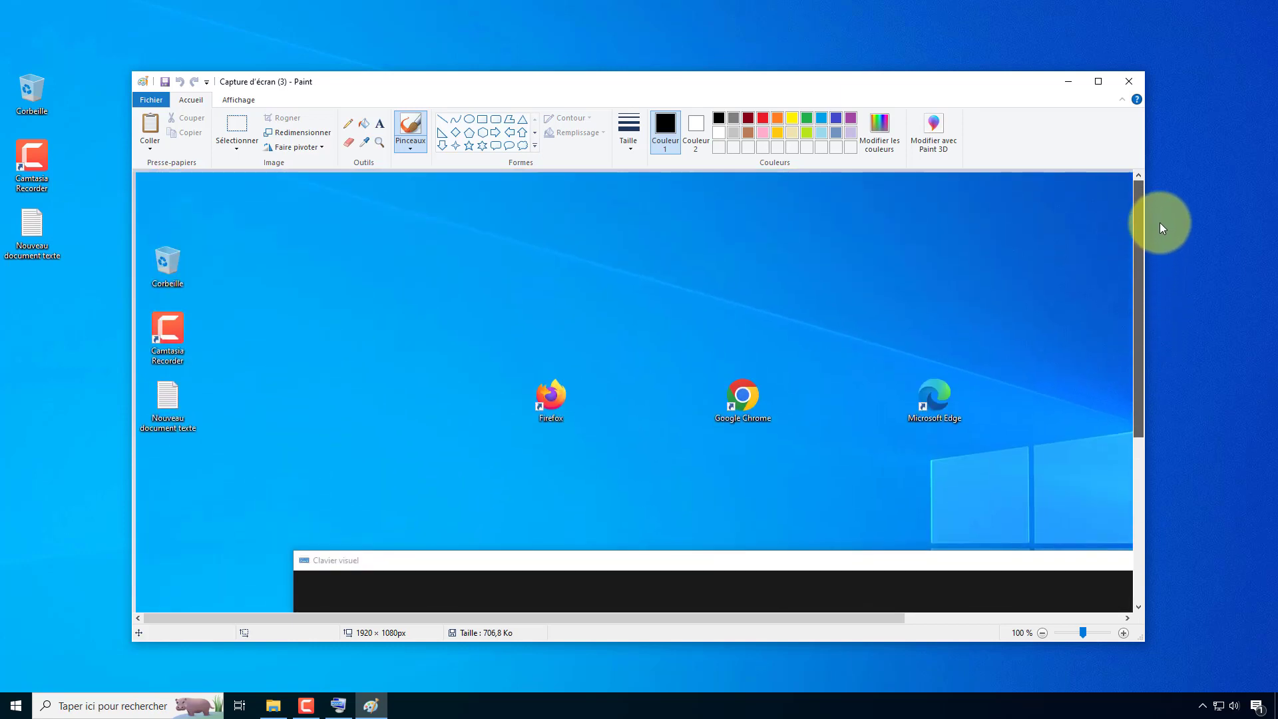
- Save the image as a JPEG named Capture d'écran (3) to the Bureau, accepting the transparency loss, and close Paint
left_click(150, 99)
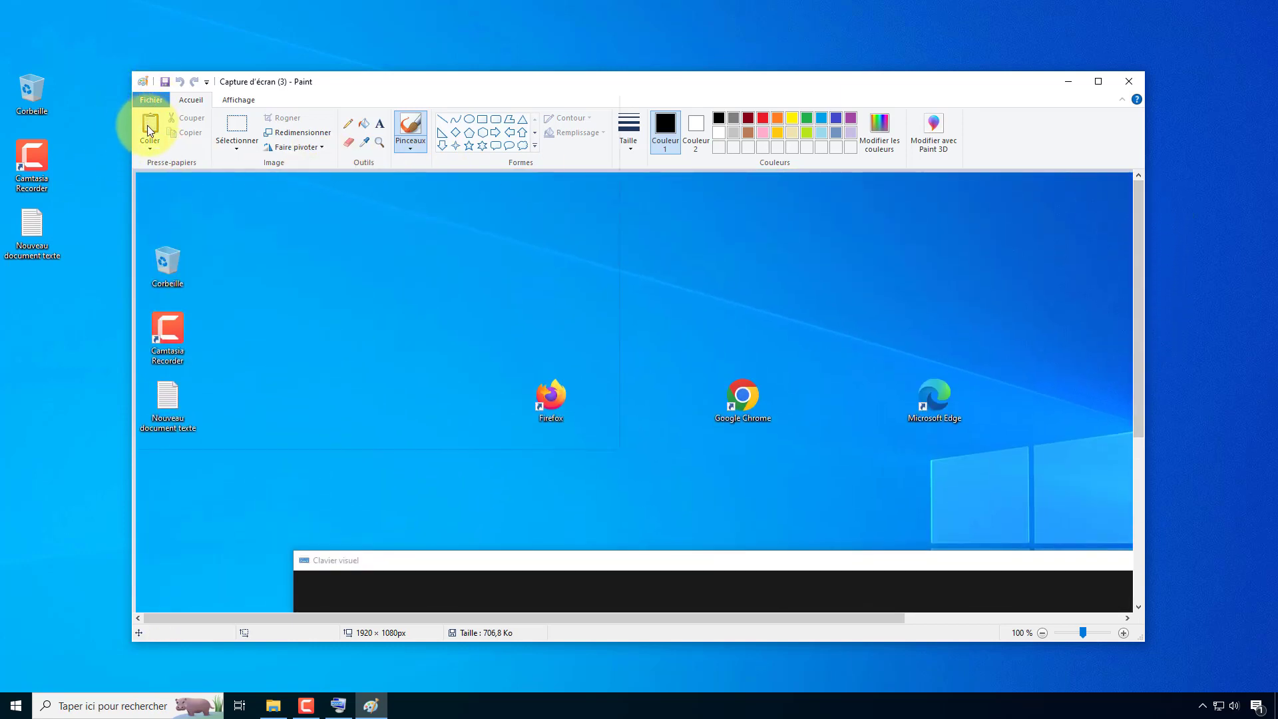
mouse_move(330, 210)
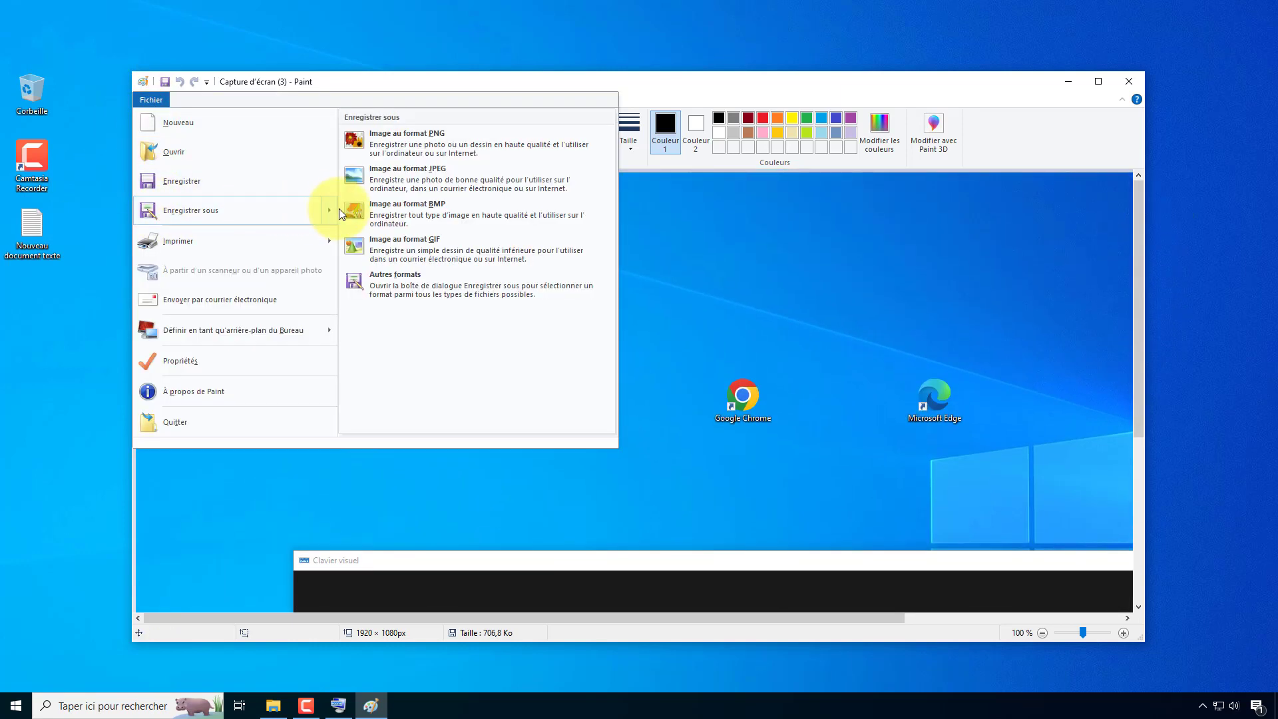
left_click(384, 176)
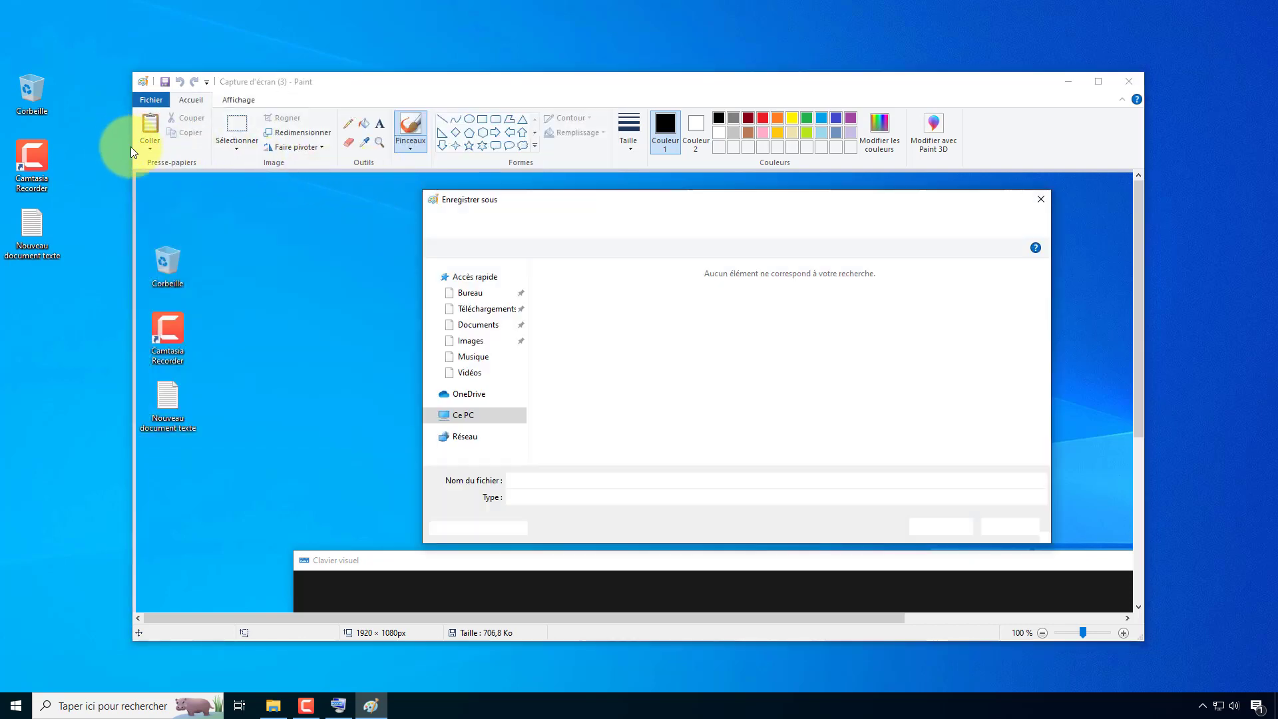
left_click(480, 296)
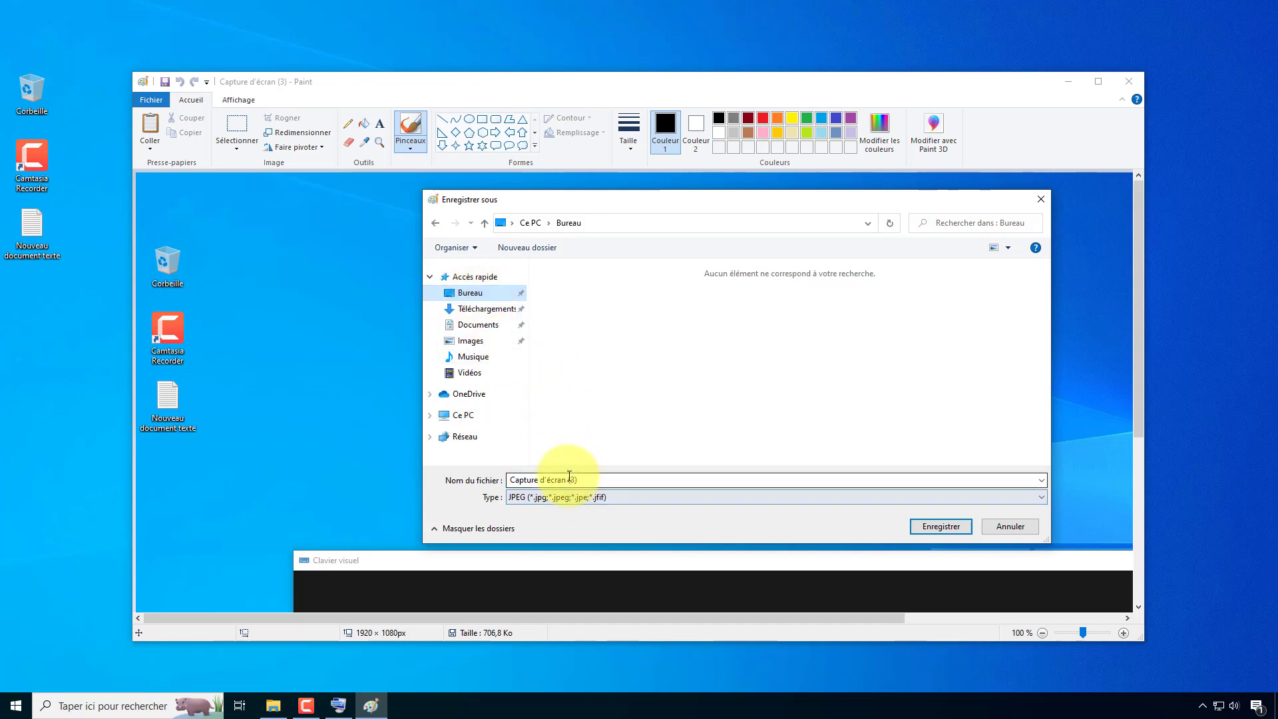
left_click(632, 476)
left_click(937, 526)
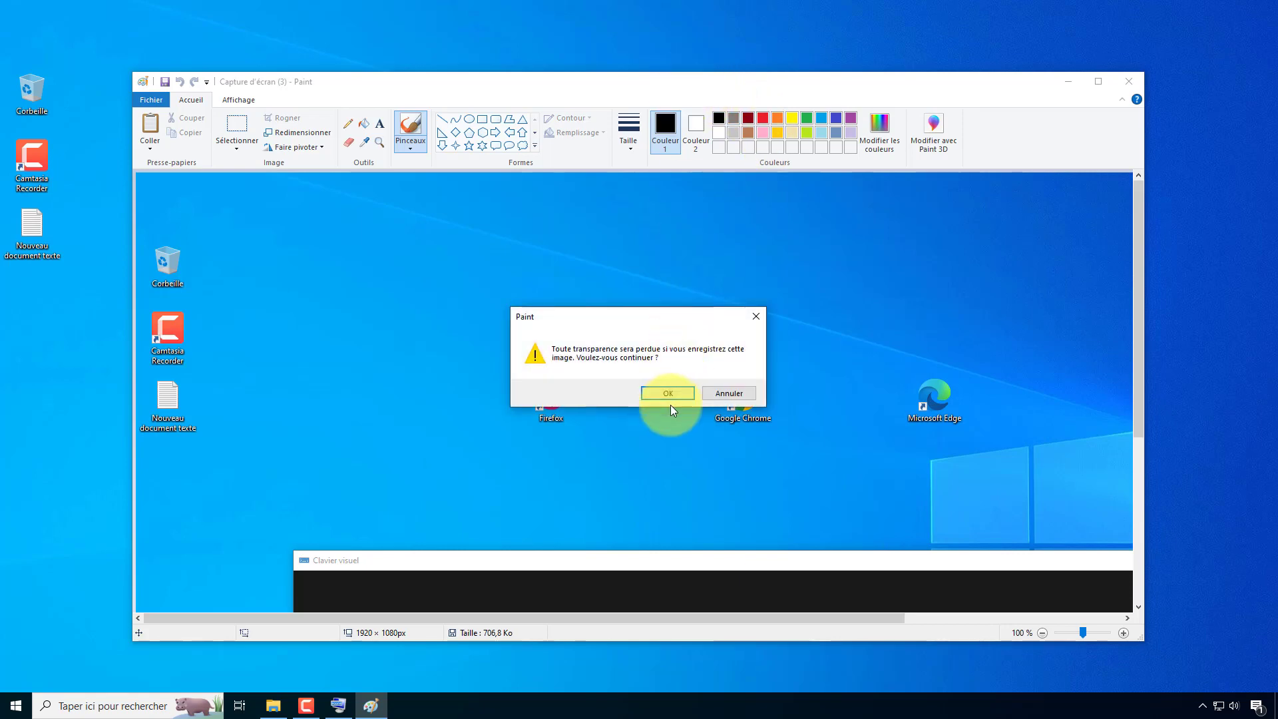
left_click(669, 392)
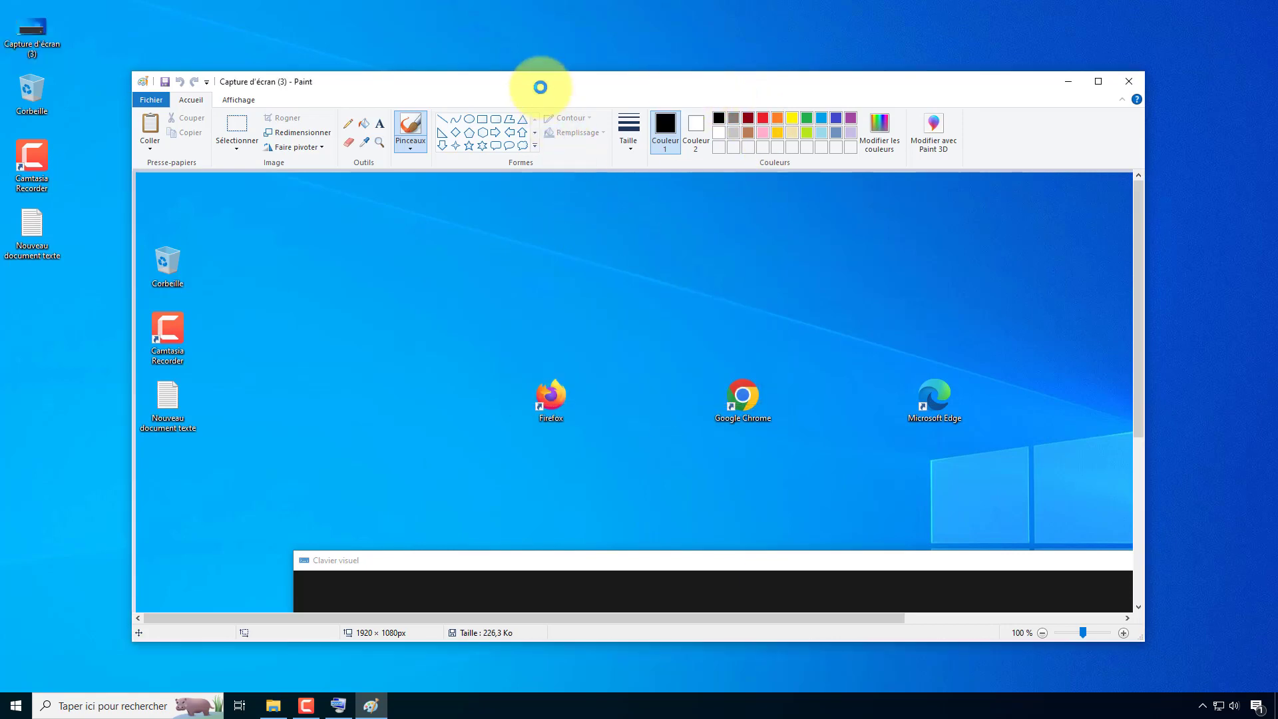
mouse_move(540, 86)
left_mouse_down()
mouse_move(725, 134)
mouse_move(770, 210)
mouse_move(608, 150)
mouse_move(608, 193)
mouse_move(589, 102)
left_mouse_up()
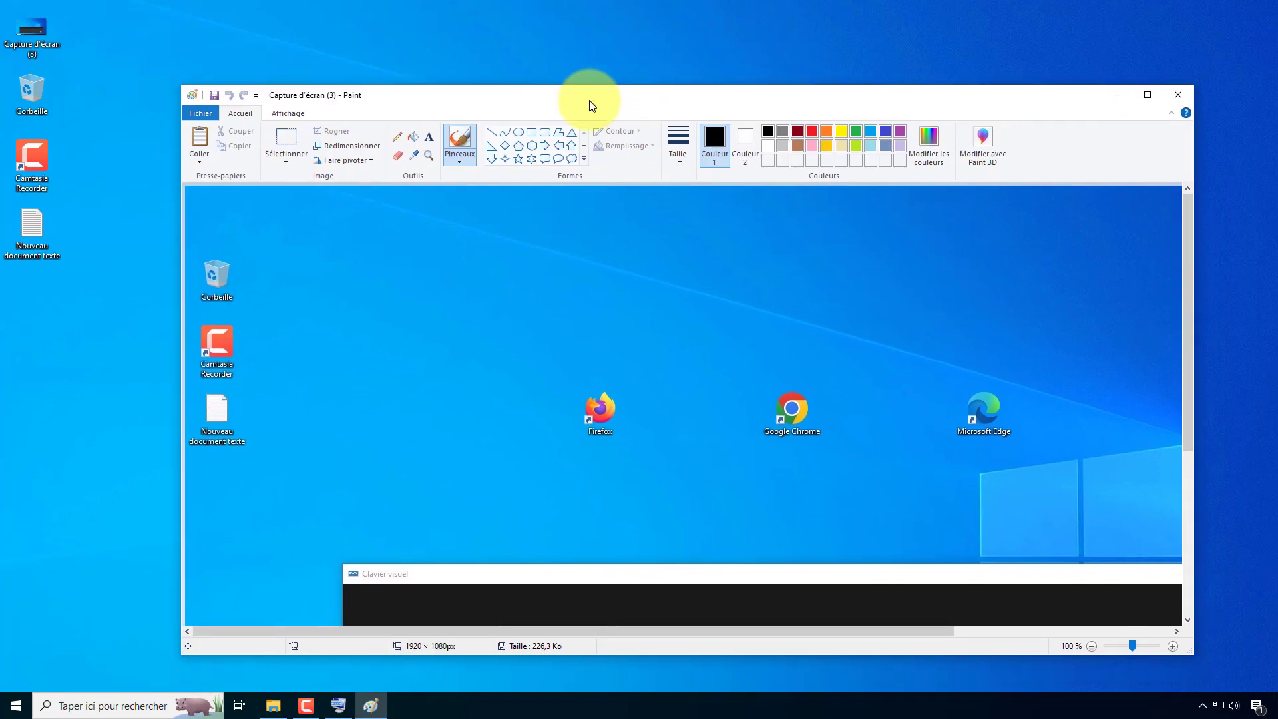
left_click(1173, 97)
- Move the Capture d'écran (3) file from the desktop to the Corbeille and empty the Corbeille
left_click_drag(43, 33, 26, 90)
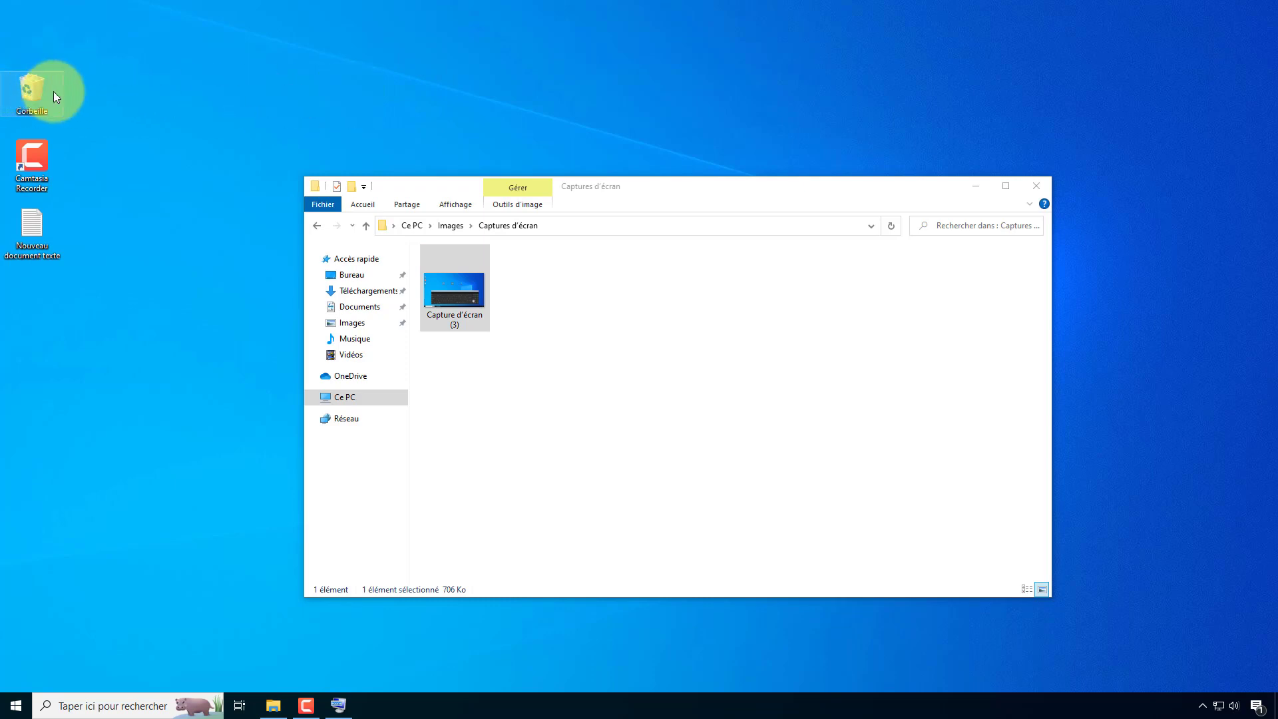
right_click(32, 91)
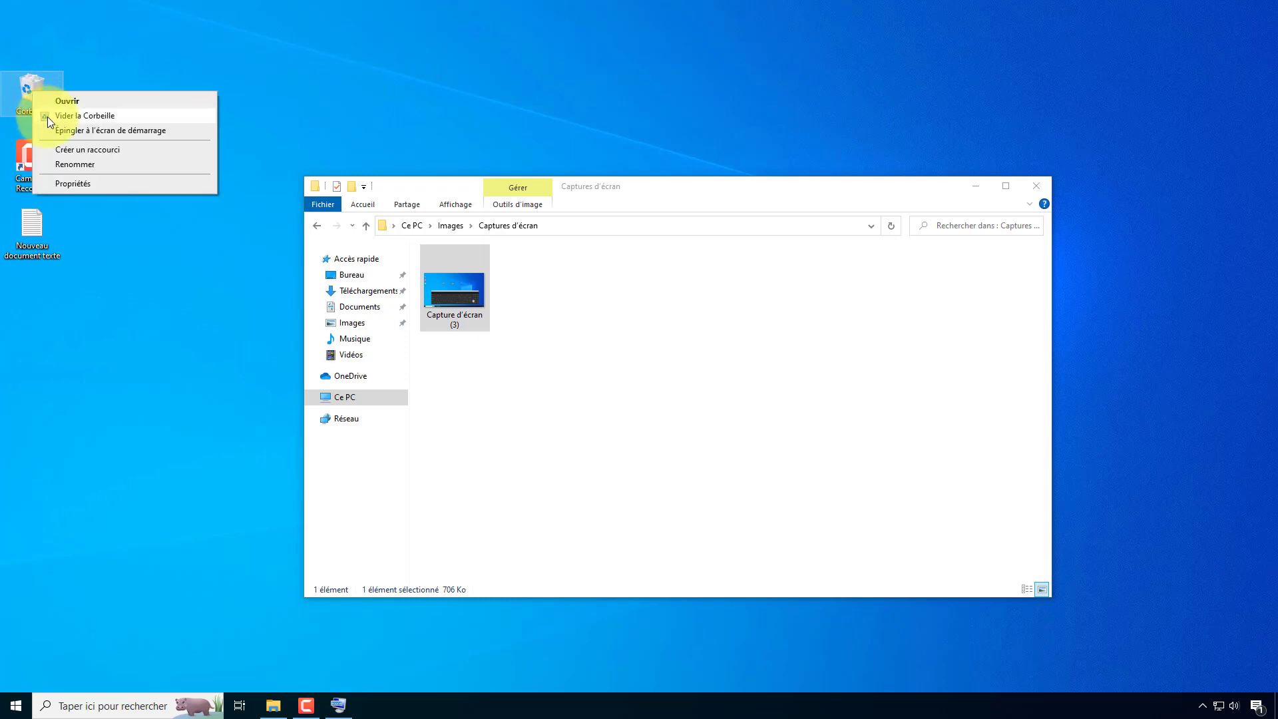
left_click(46, 117)
left_click(683, 389)
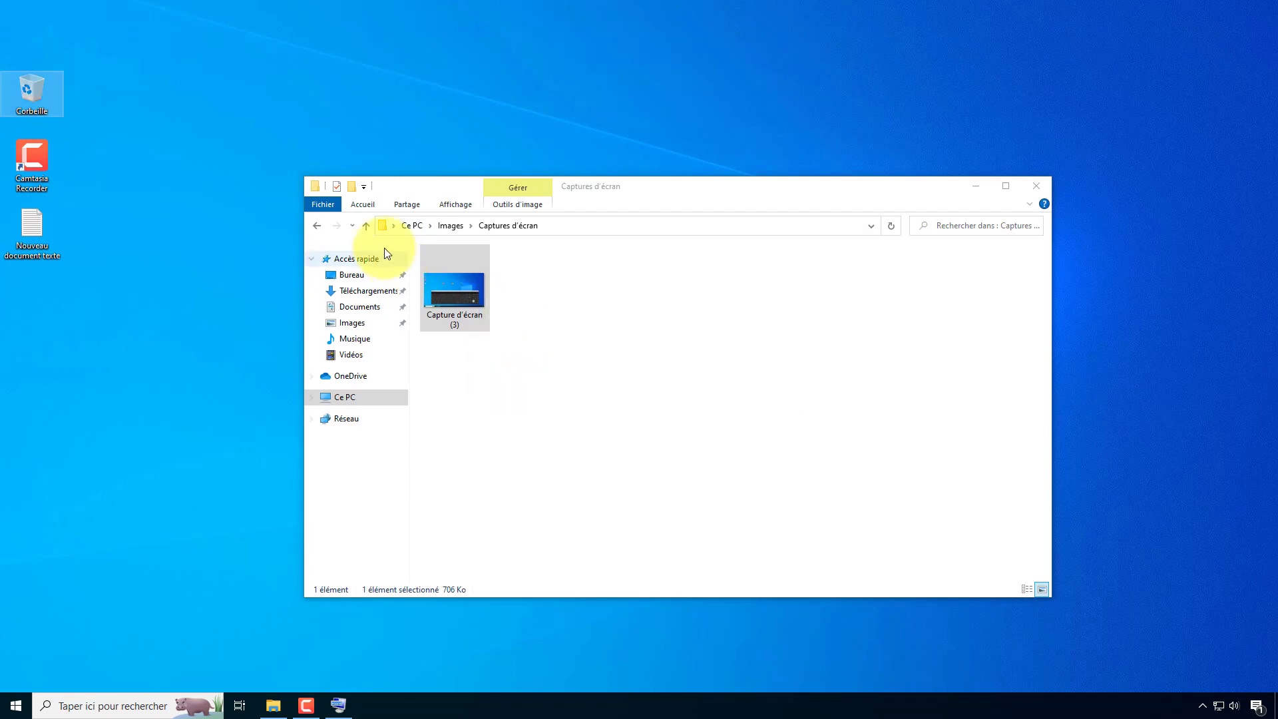
- Delete the Captures d'écran folder from Images and close the File Explorer window
left_click(366, 226)
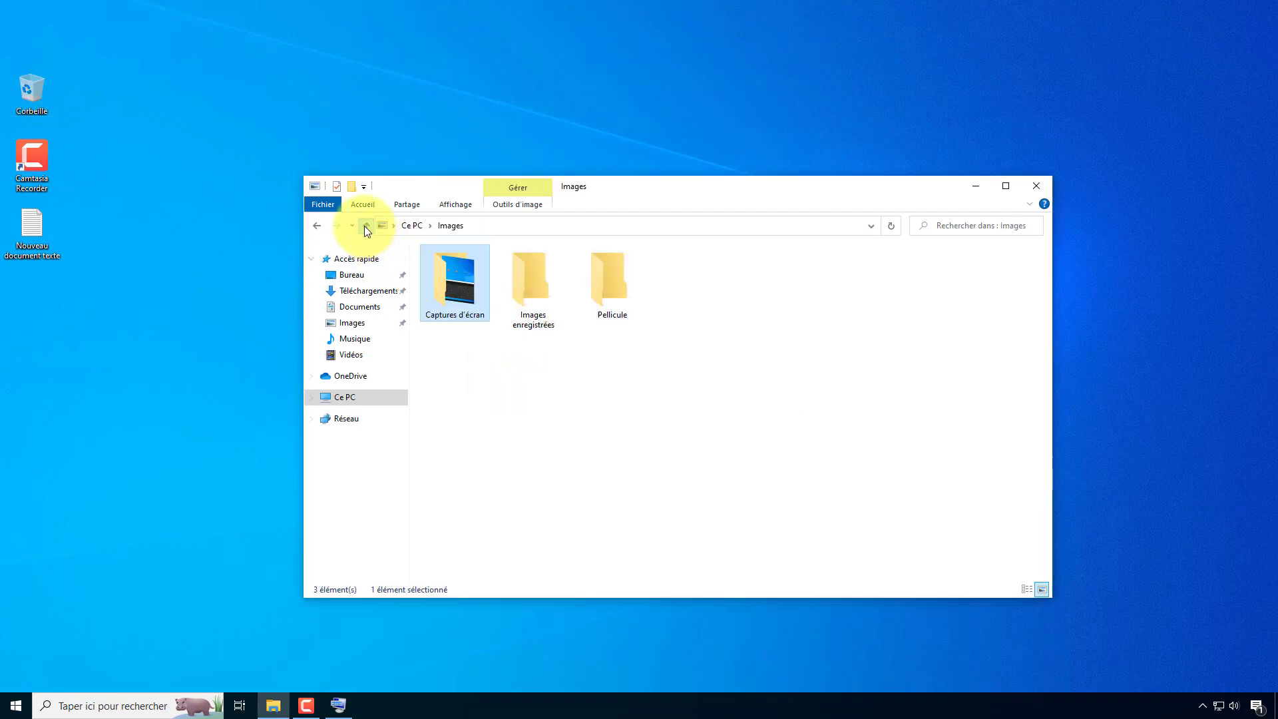
right_click(444, 286)
left_click(475, 531)
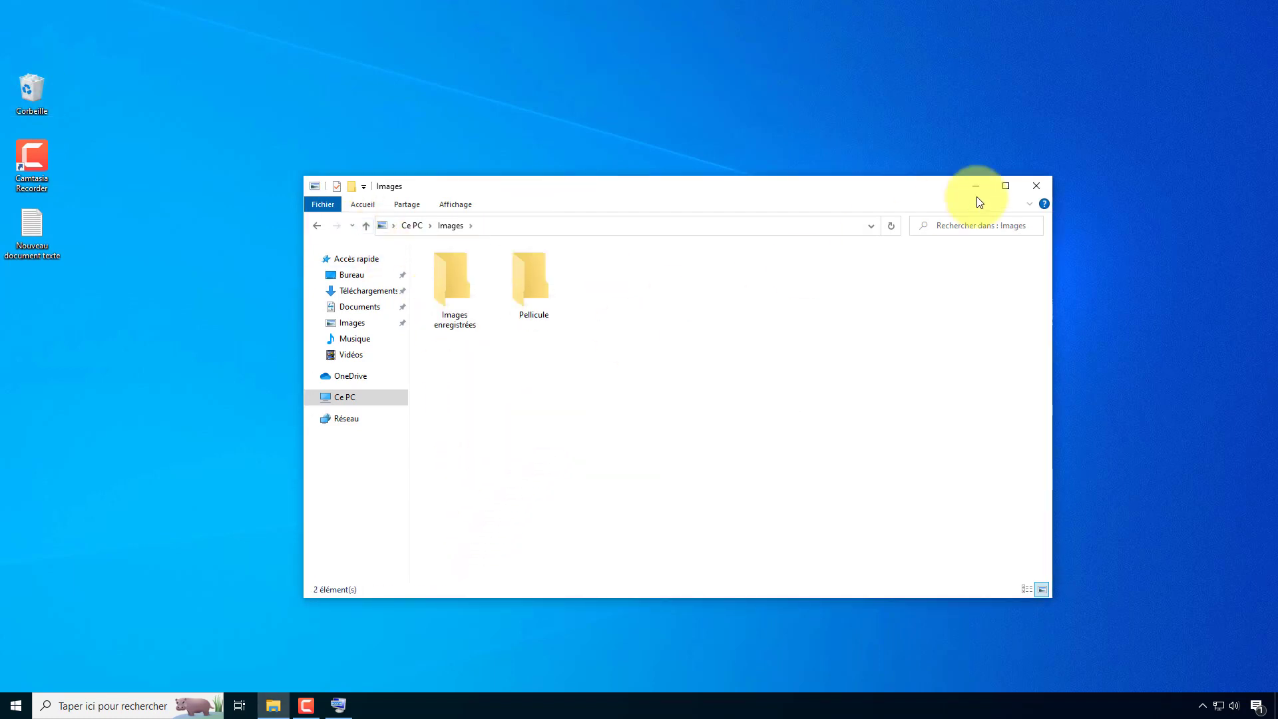
left_click(1036, 186)
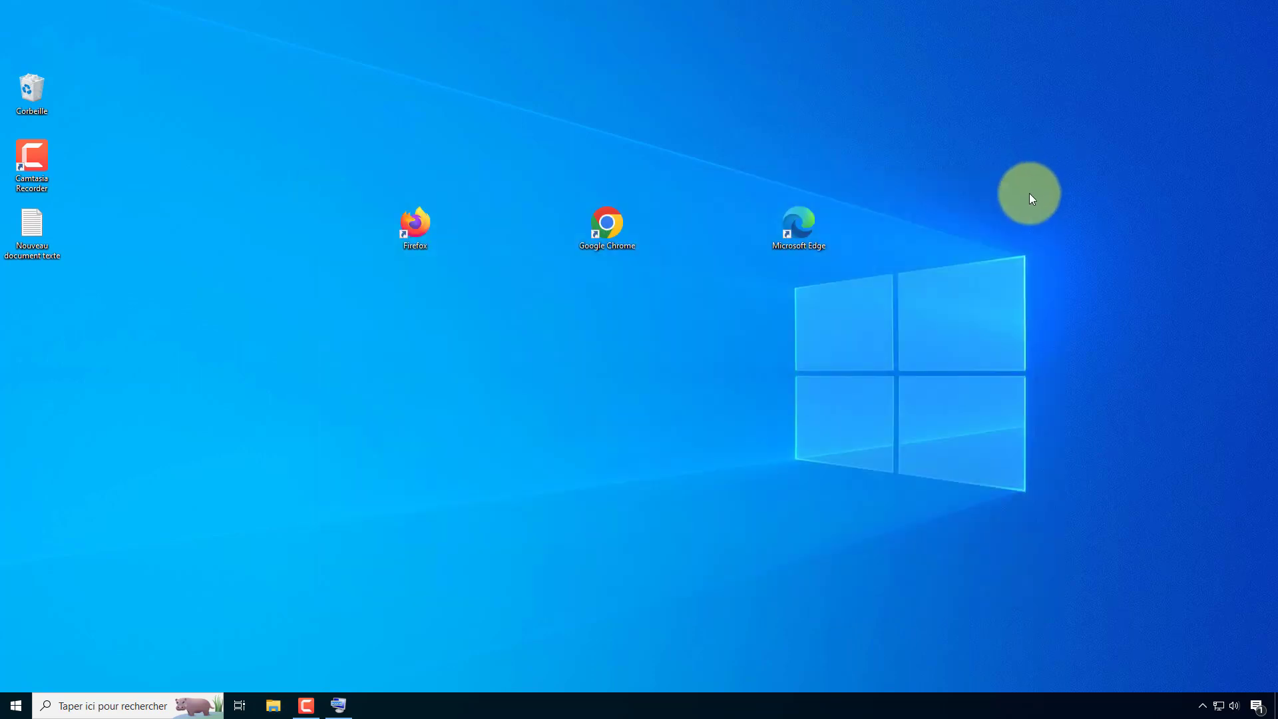
- Restore the on-screen keyboard, start a screen snip and capture a rectangular desktop area around the Firefox, Google Chrome and Microsoft Edge shortcuts
left_click(339, 706)
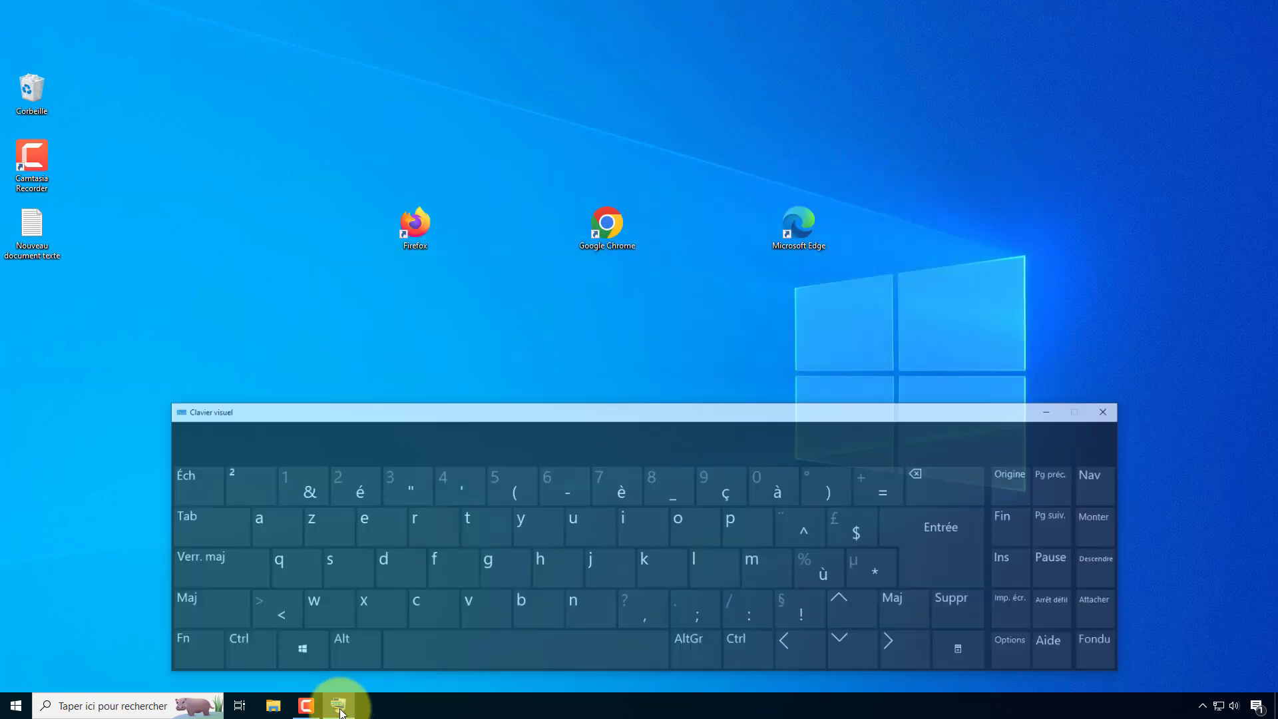
mouse_move(676, 392)
left_mouse_down()
mouse_move(649, 370)
mouse_move(668, 390)
left_mouse_up()
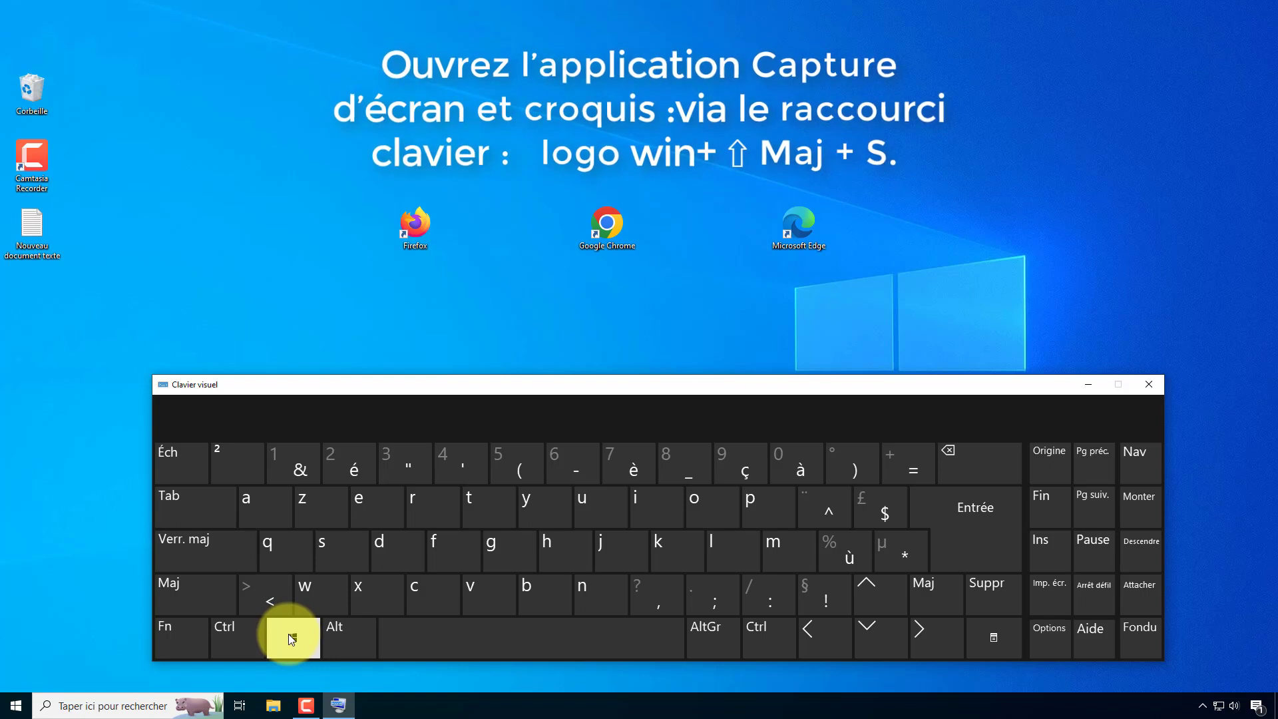
left_click(190, 594)
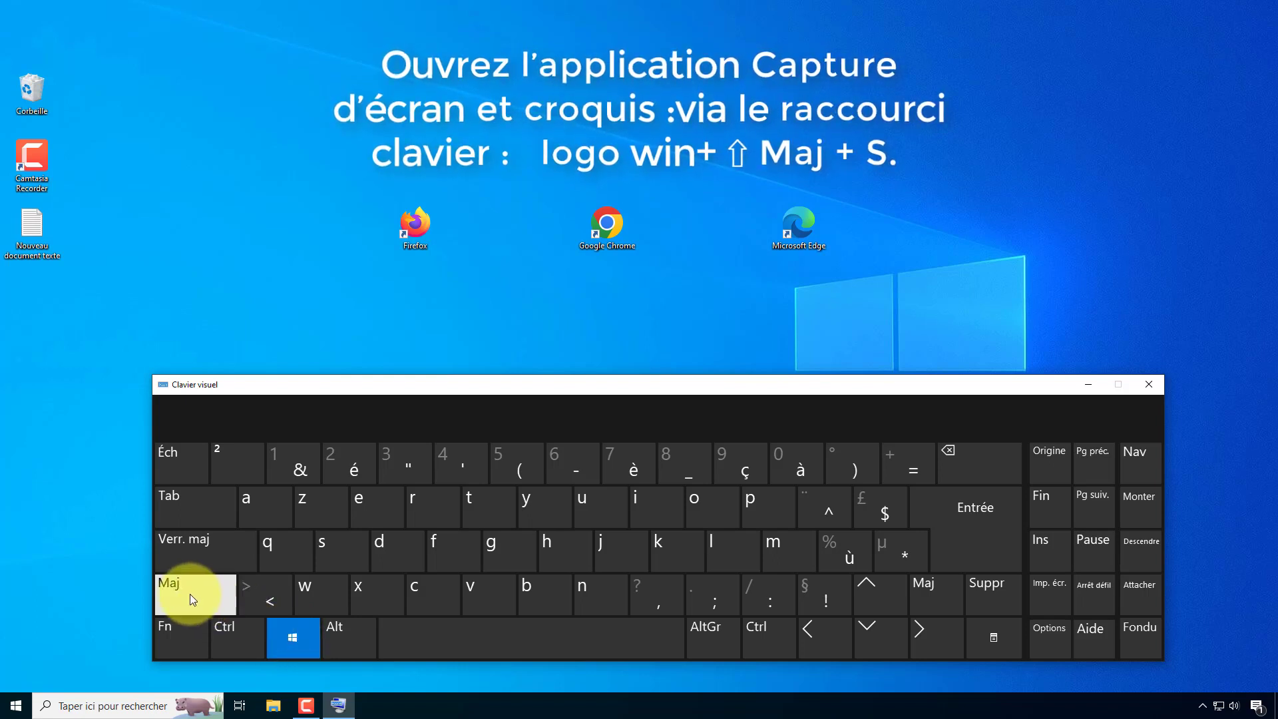
left_click(321, 543)
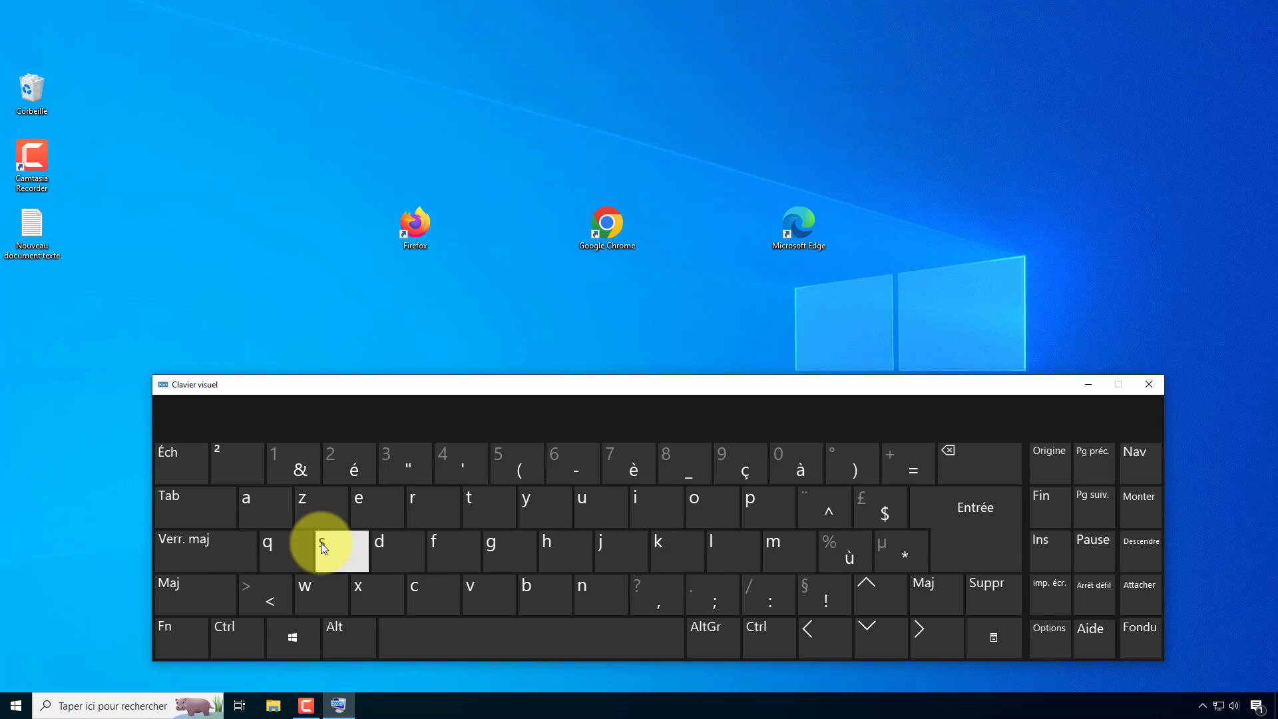
key("super+shift+s")
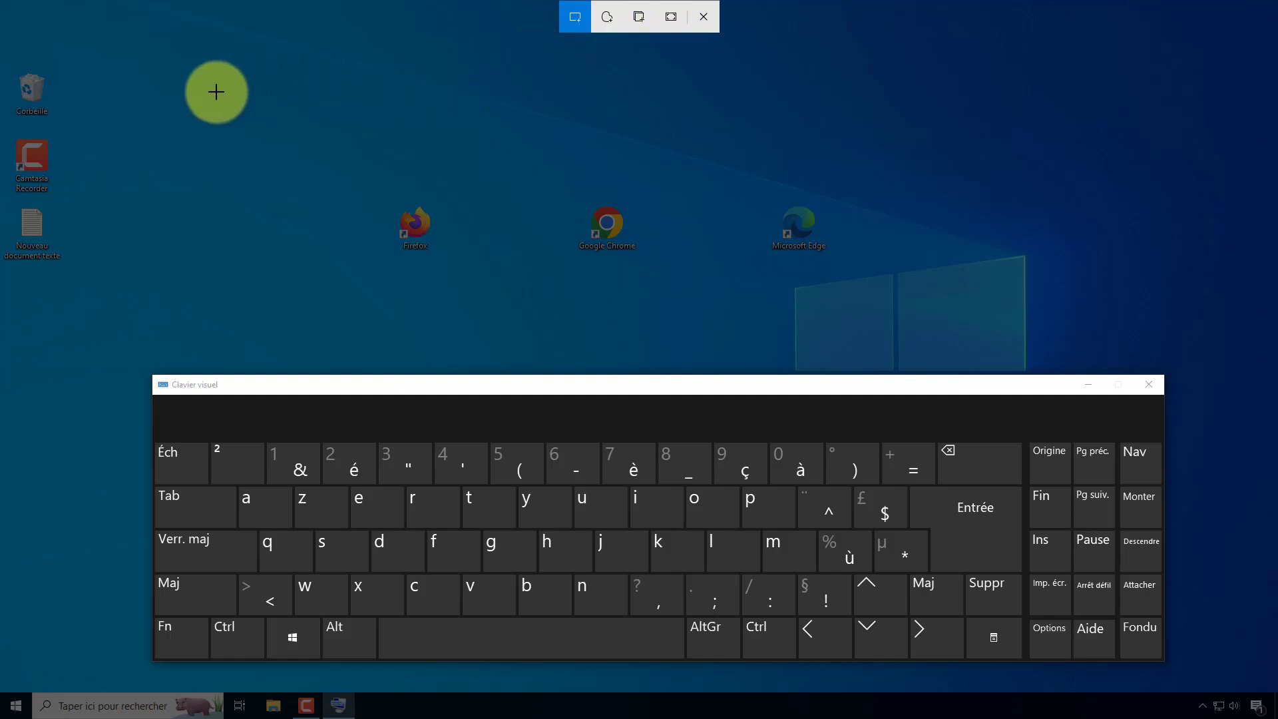
left_click_drag(202, 93, 1113, 361)
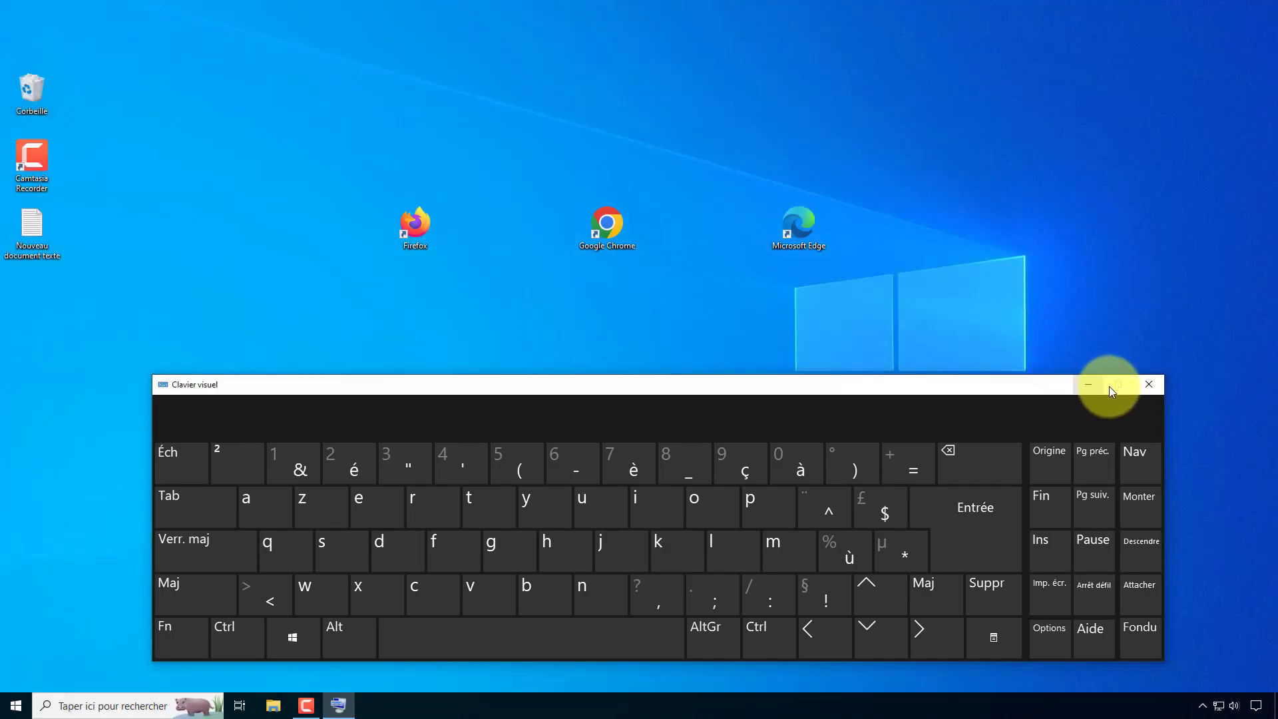
- Close the on-screen keyboard and open the new capture in Capture d'écran et croquis for annotation
left_click(1148, 386)
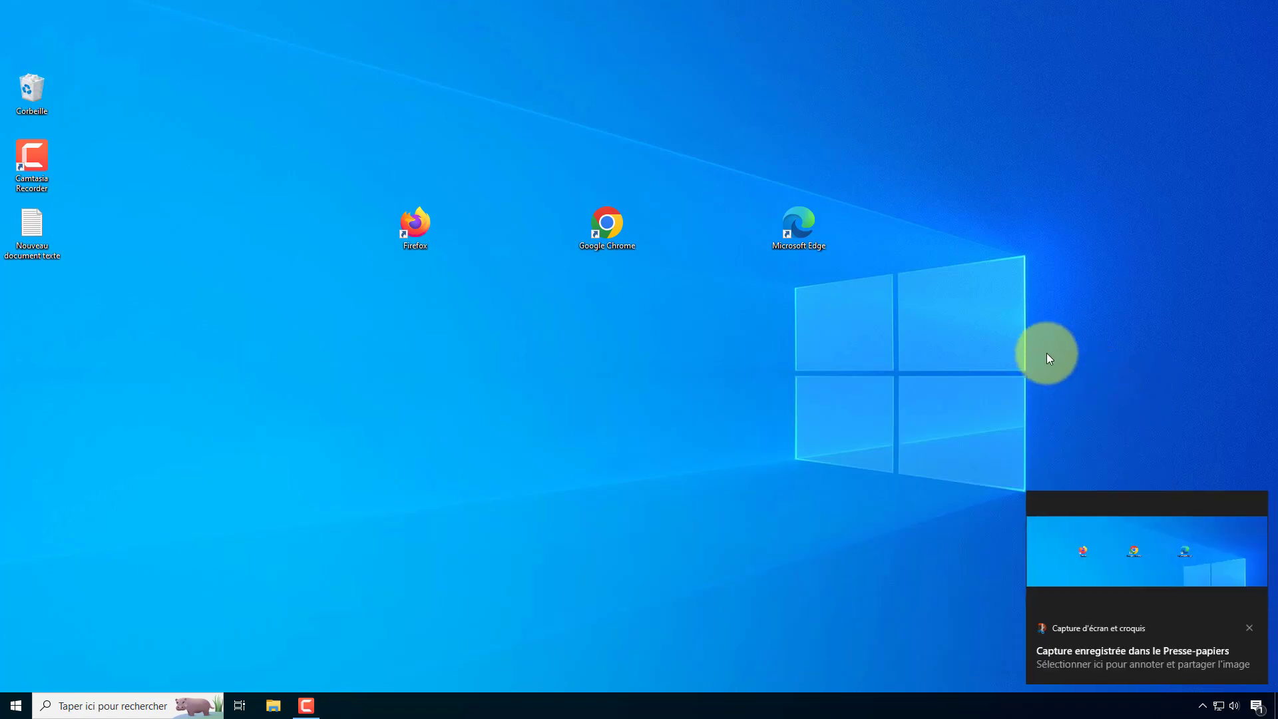
left_click(1091, 588)
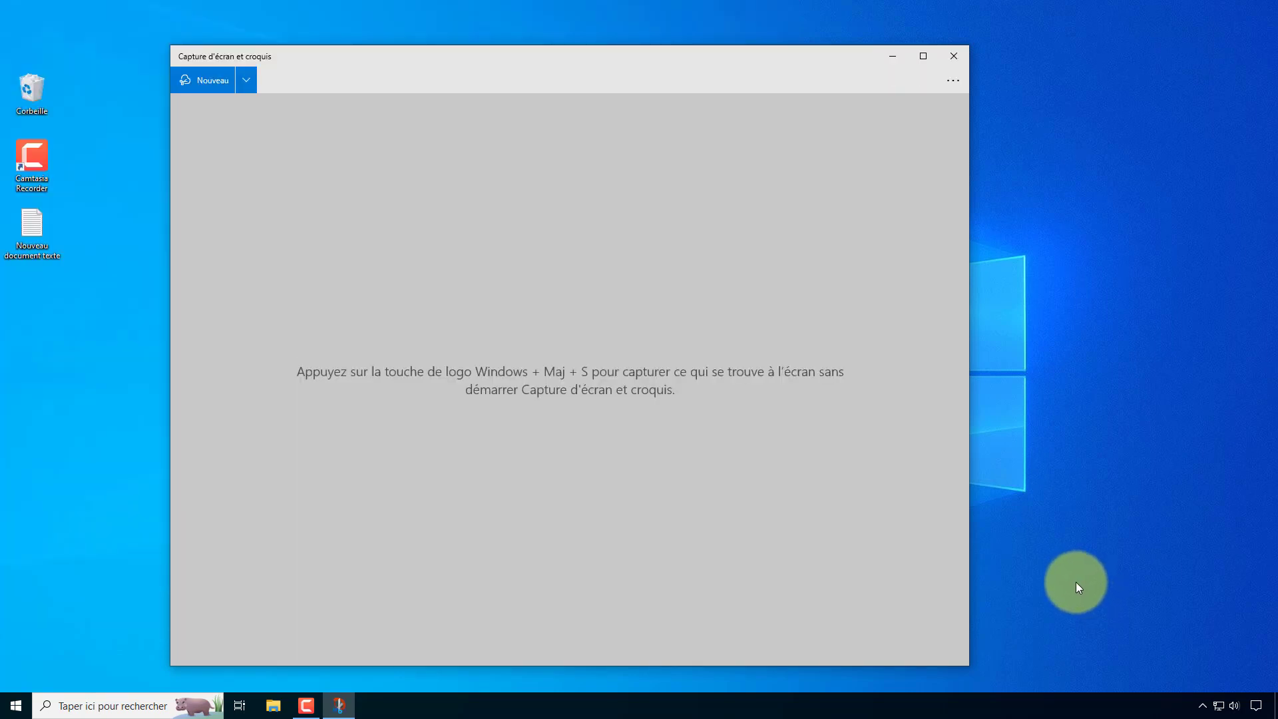
key("ctrl+v")
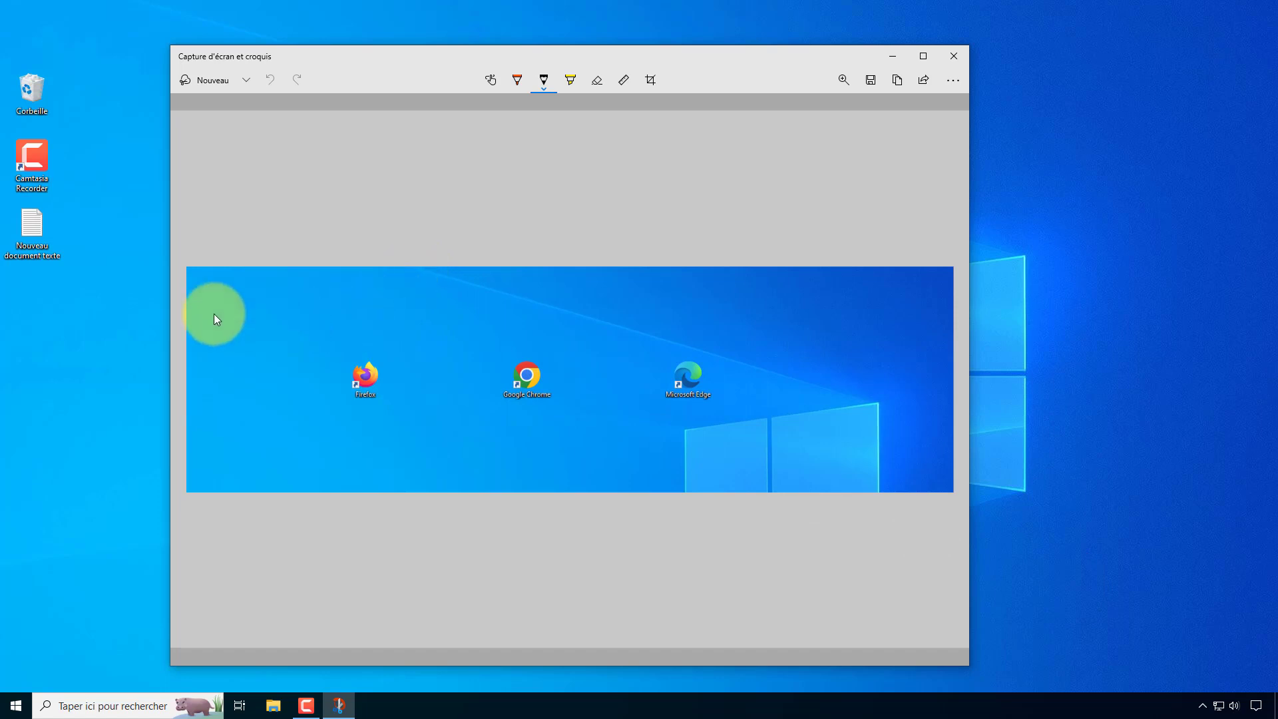
- Set the pencil colour to yellow and draw a long freehand looping line around the browser shortcuts in the capture
left_click(543, 92)
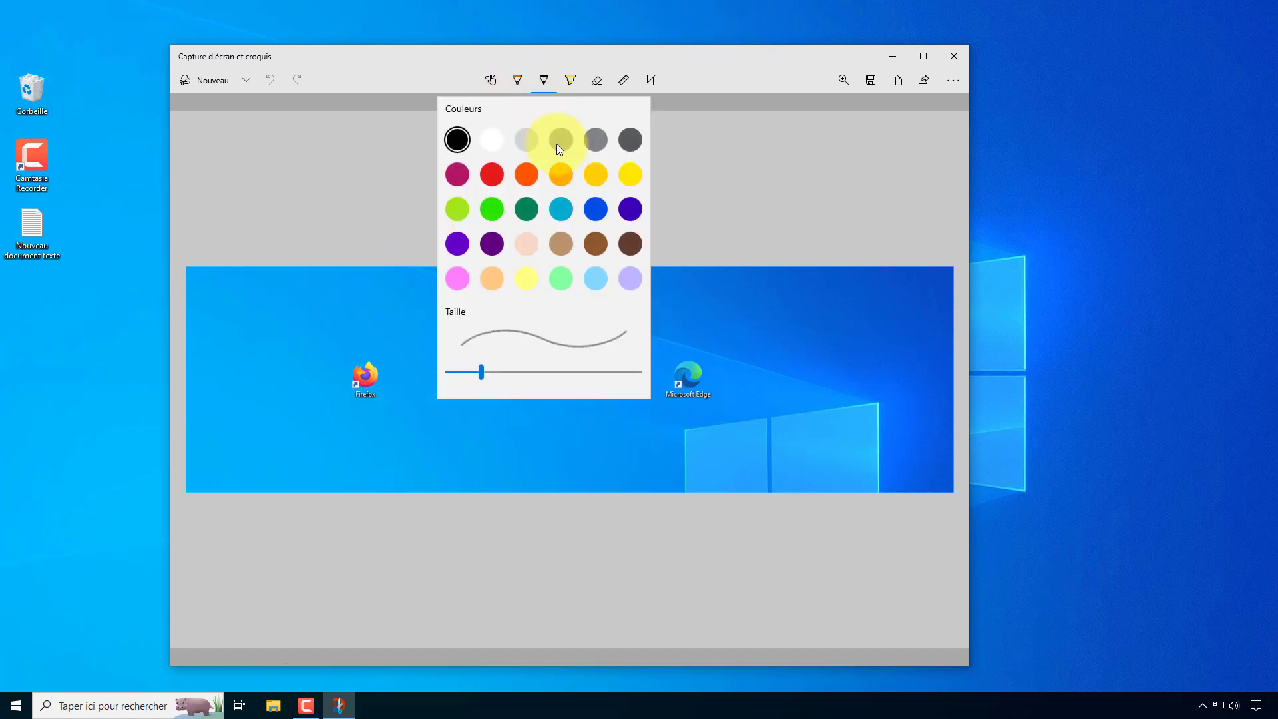
left_click(632, 174)
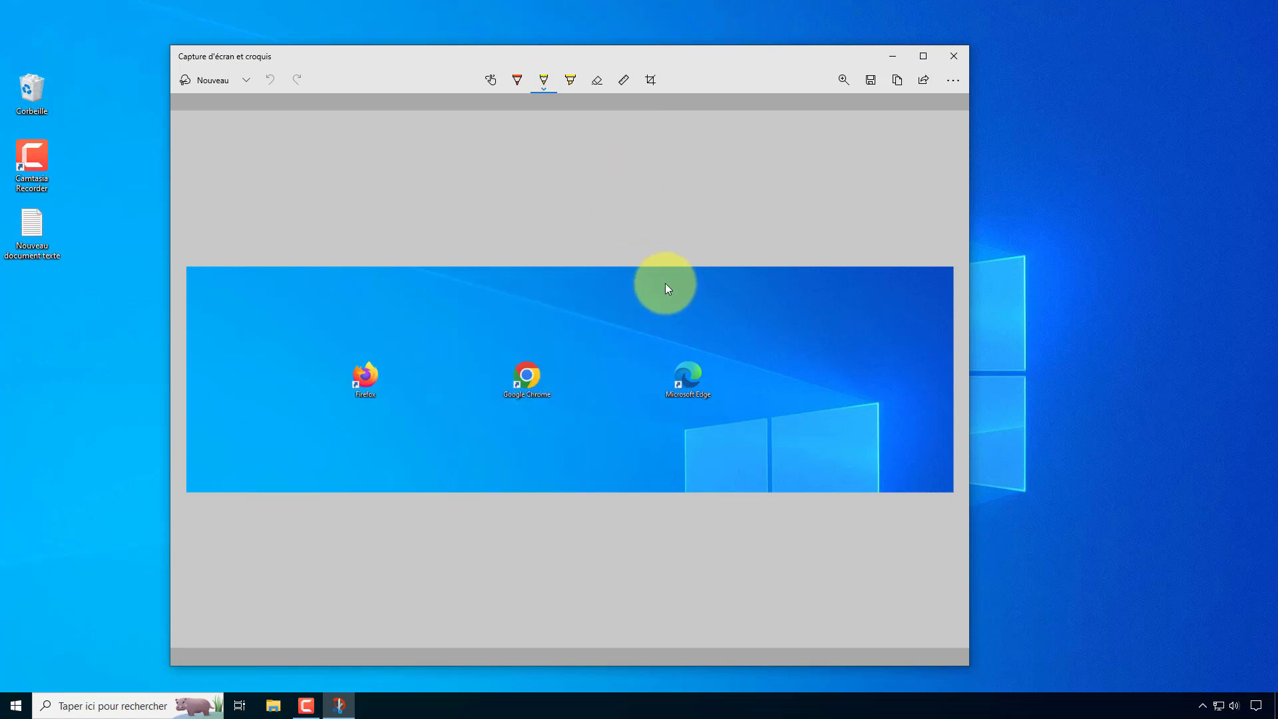
left_click_drag(666, 283, 458, 286)
left_click_drag(536, 320, 763, 363)
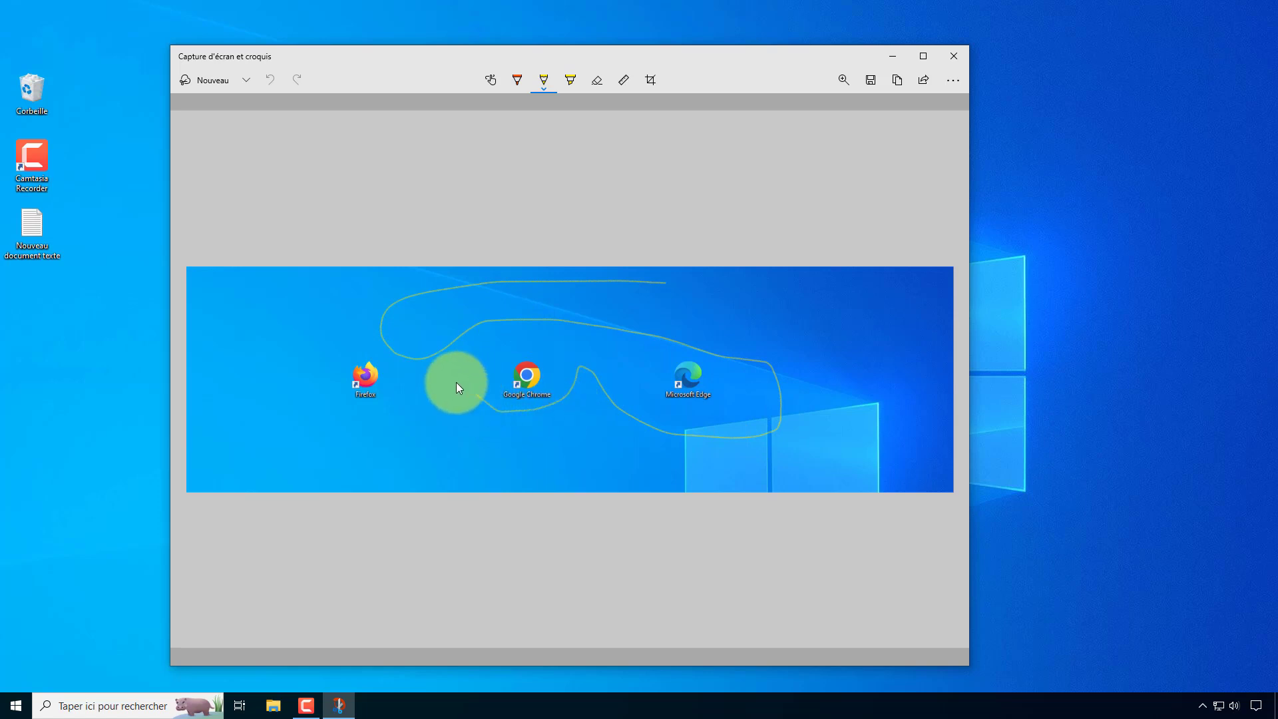
left_click_drag(249, 345, 896, 342)
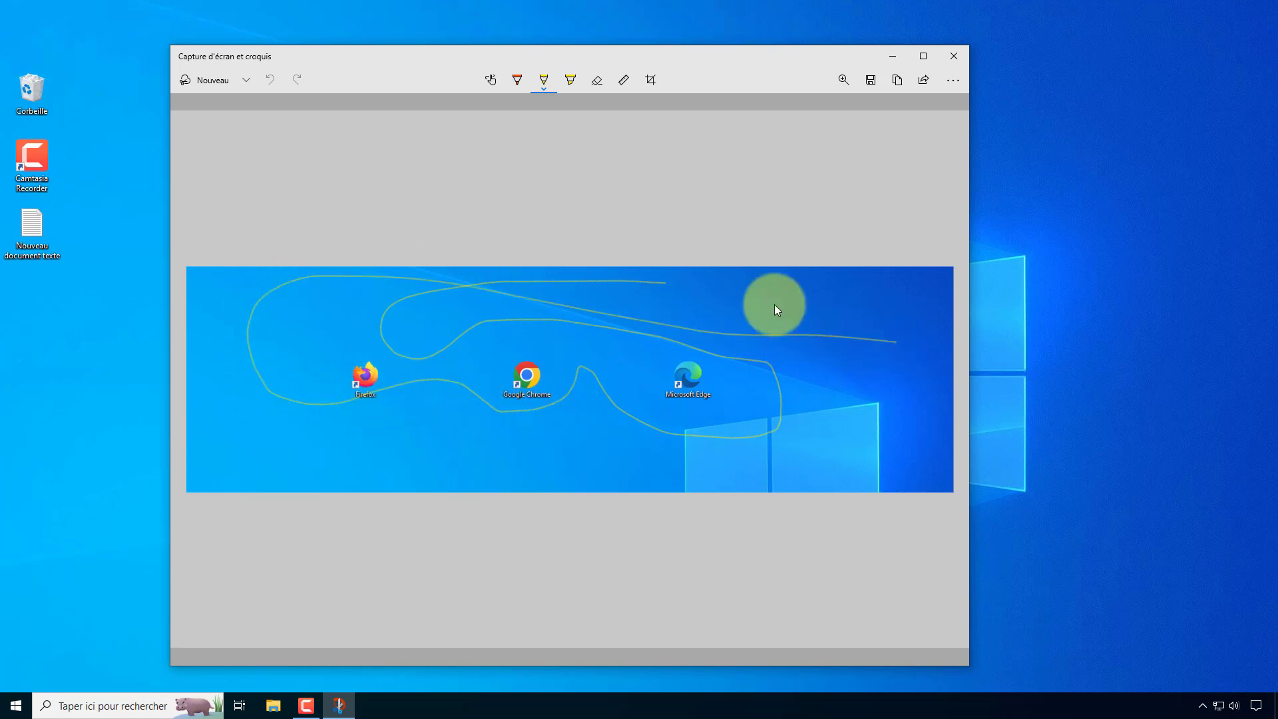
- Erase the pencil line from the capture by deleting all notes
left_click(605, 81)
left_click(598, 89)
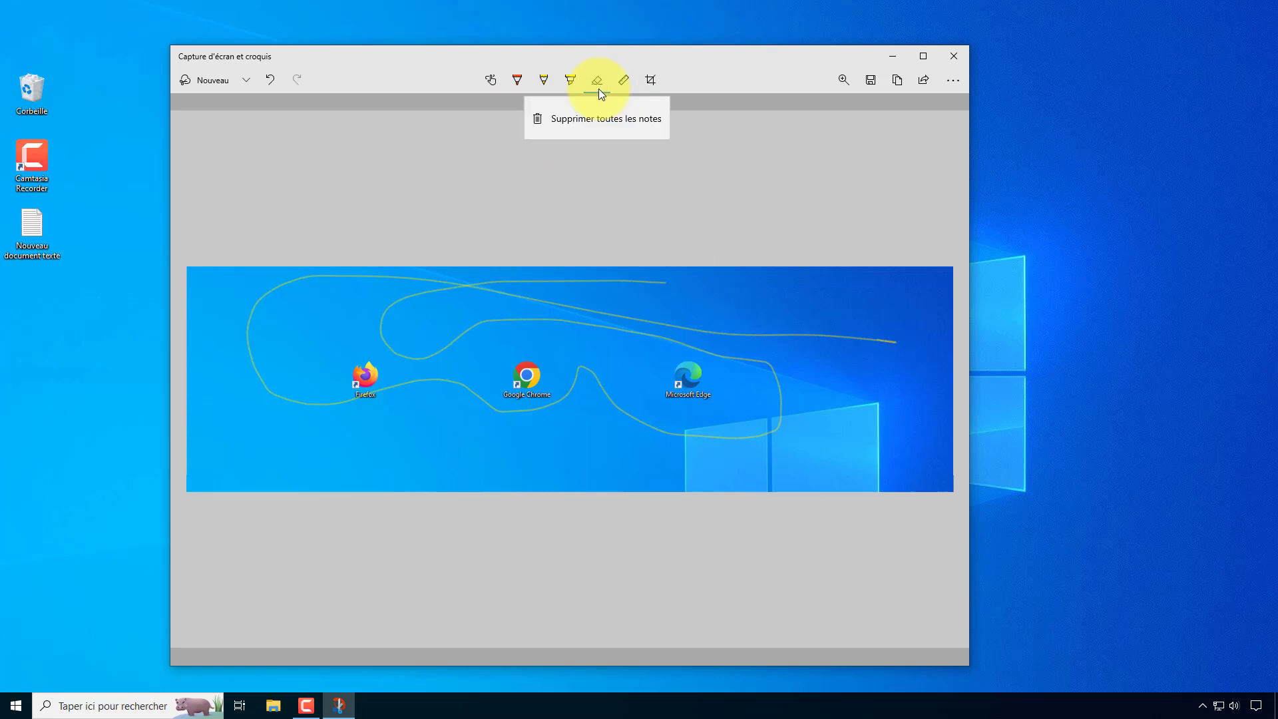
left_click(598, 120)
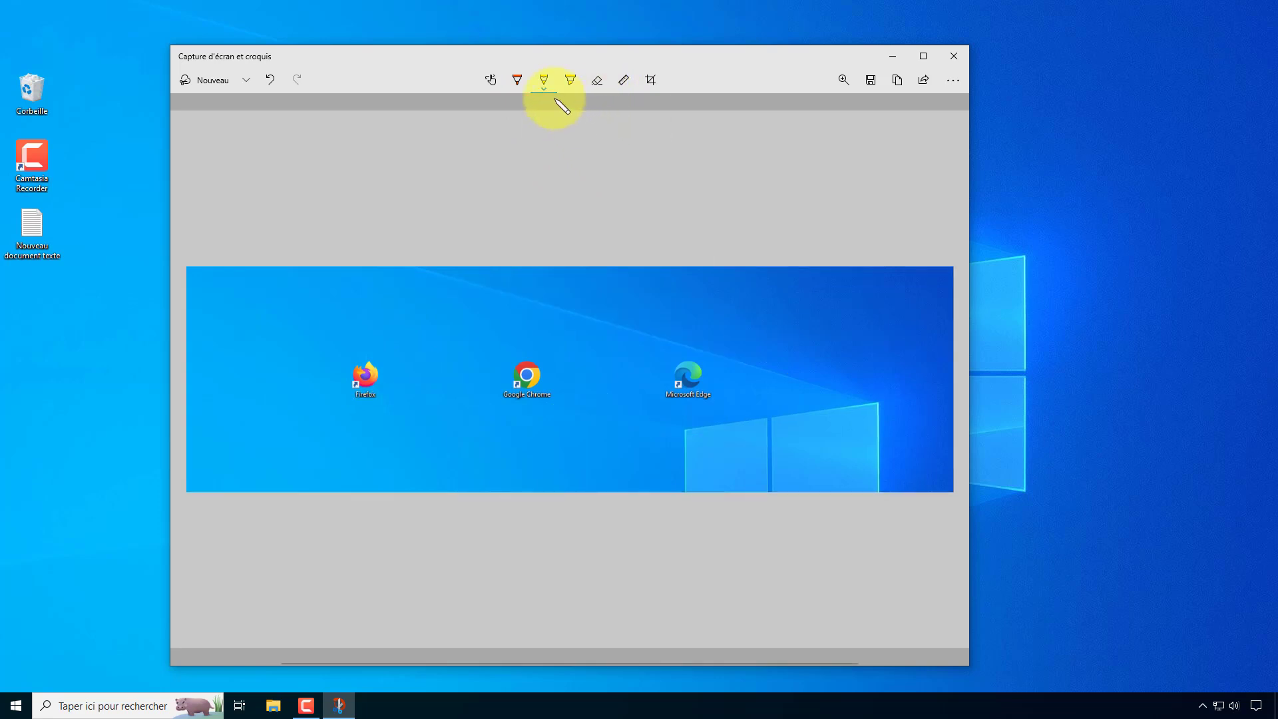
- Set the ballpoint pen to golden yellow with a thicker stroke, handwrite "test" above the browser shortcuts and add a dot beside it
left_click(513, 89)
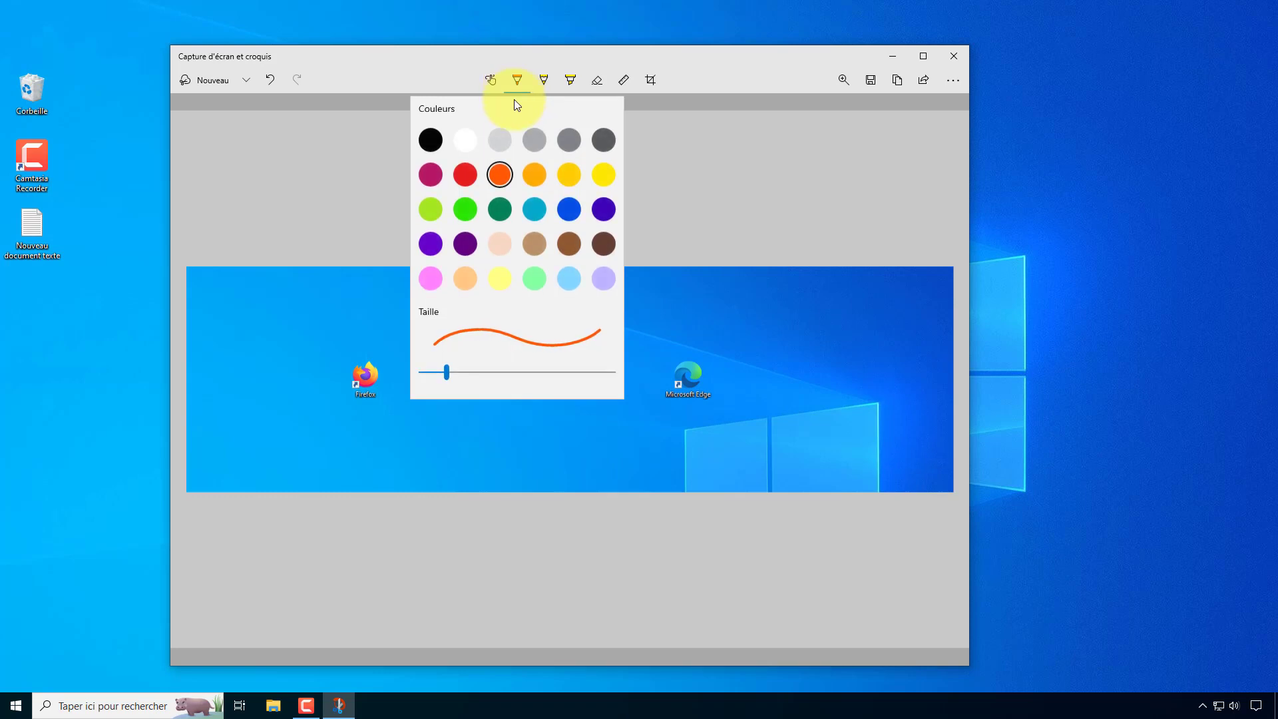
left_click(570, 175)
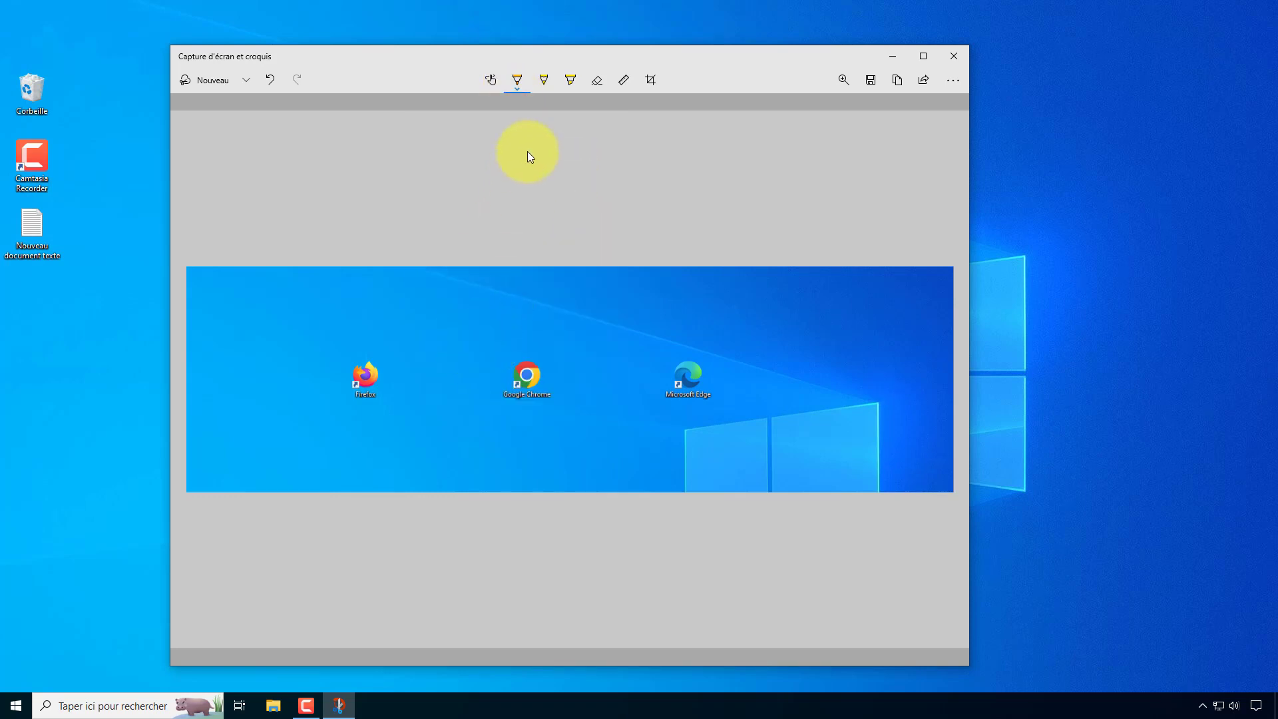
left_click(517, 80)
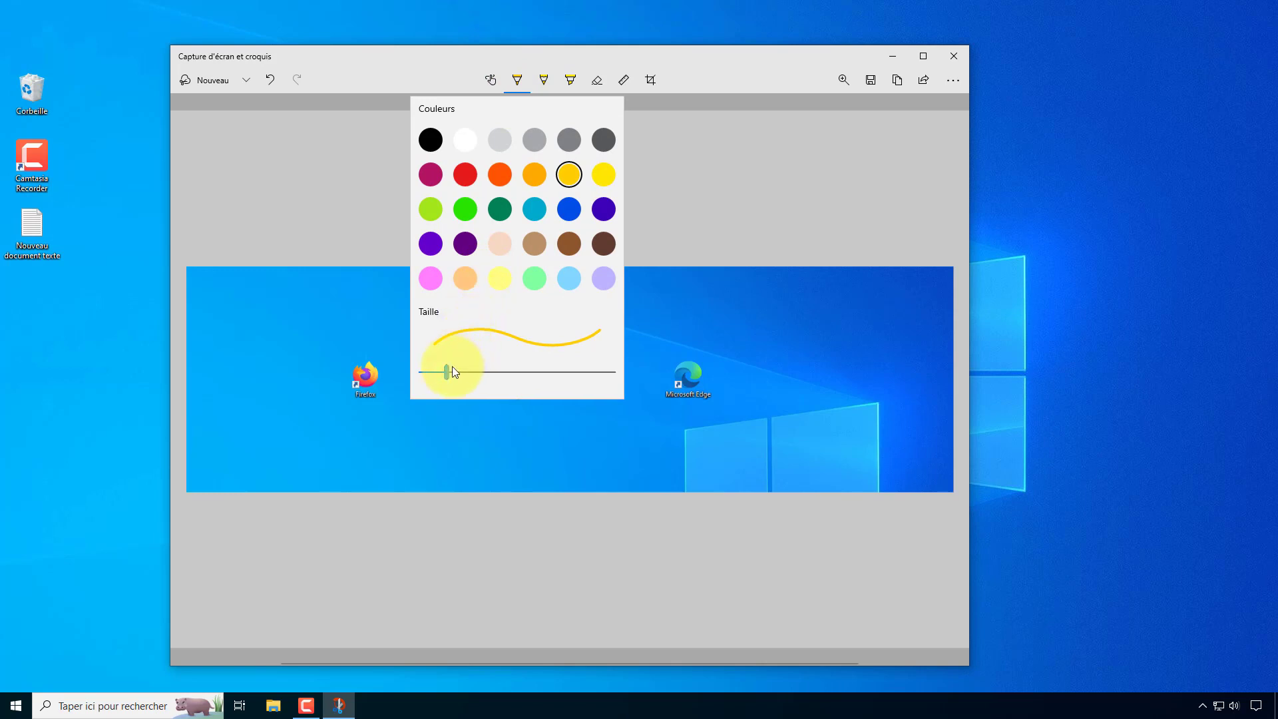
left_click_drag(450, 372, 529, 371)
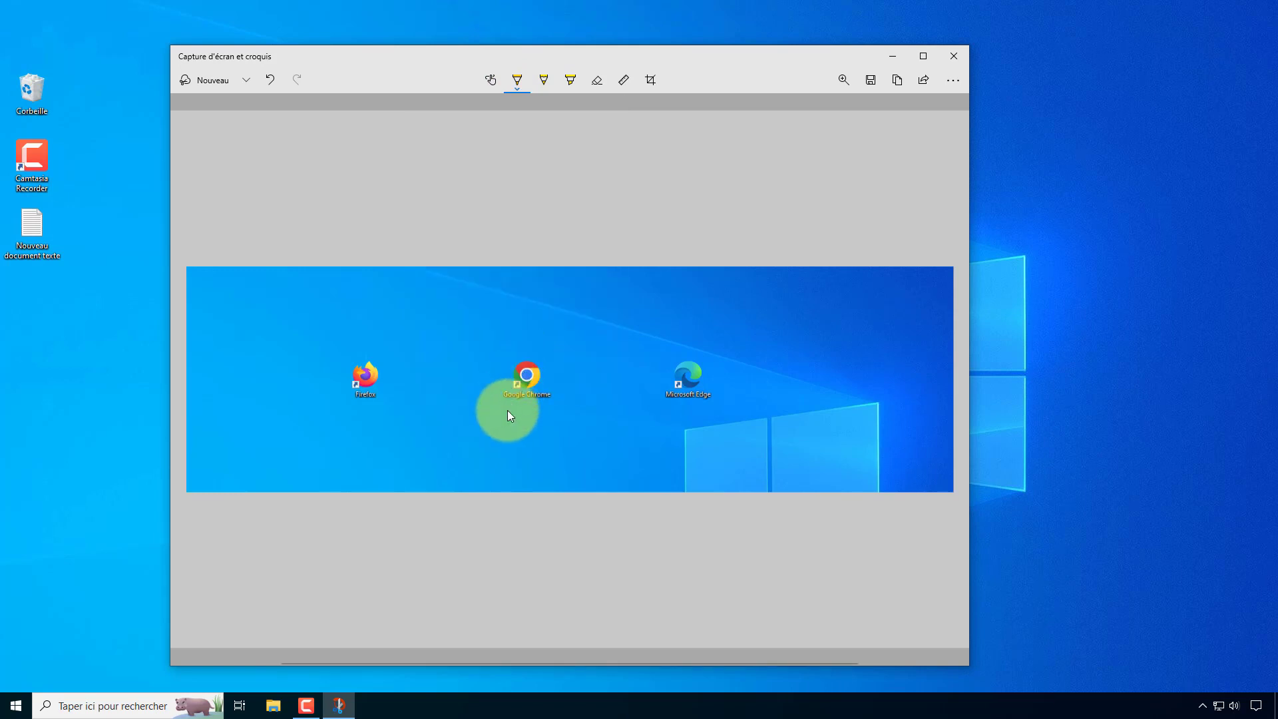
left_click_drag(422, 290, 437, 331)
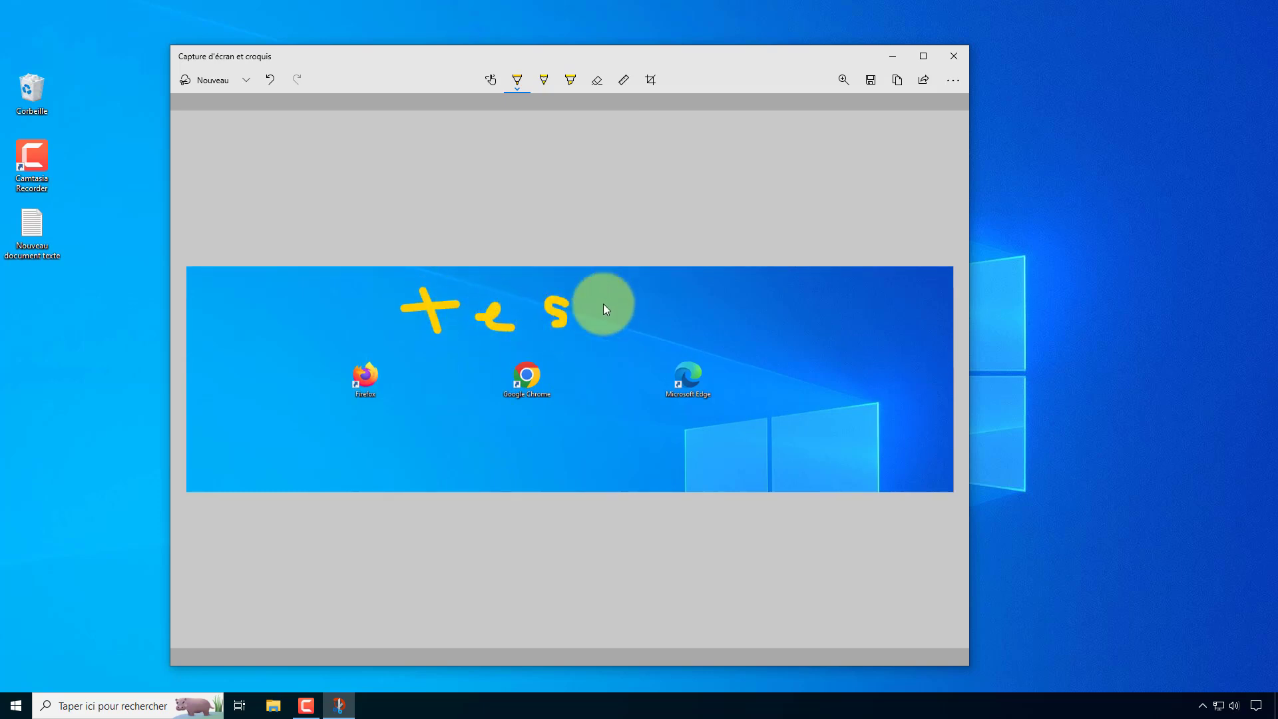
left_click_drag(573, 302, 679, 294)
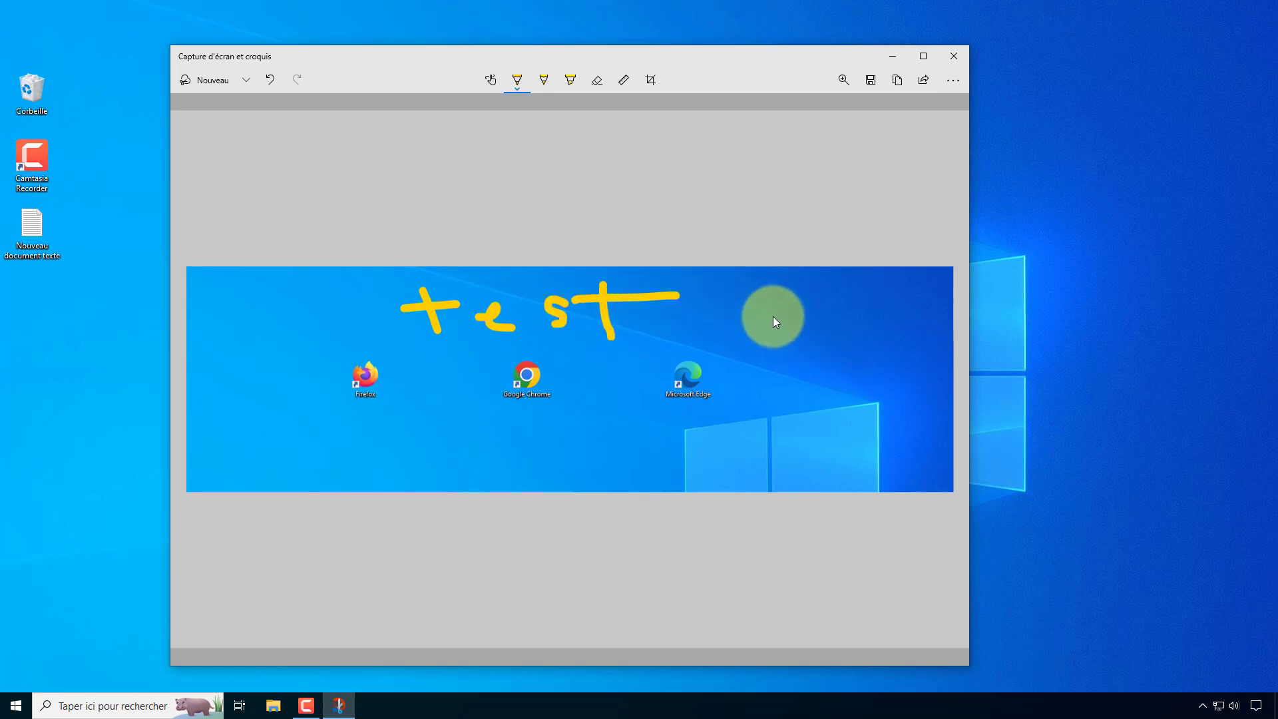
left_click(802, 316)
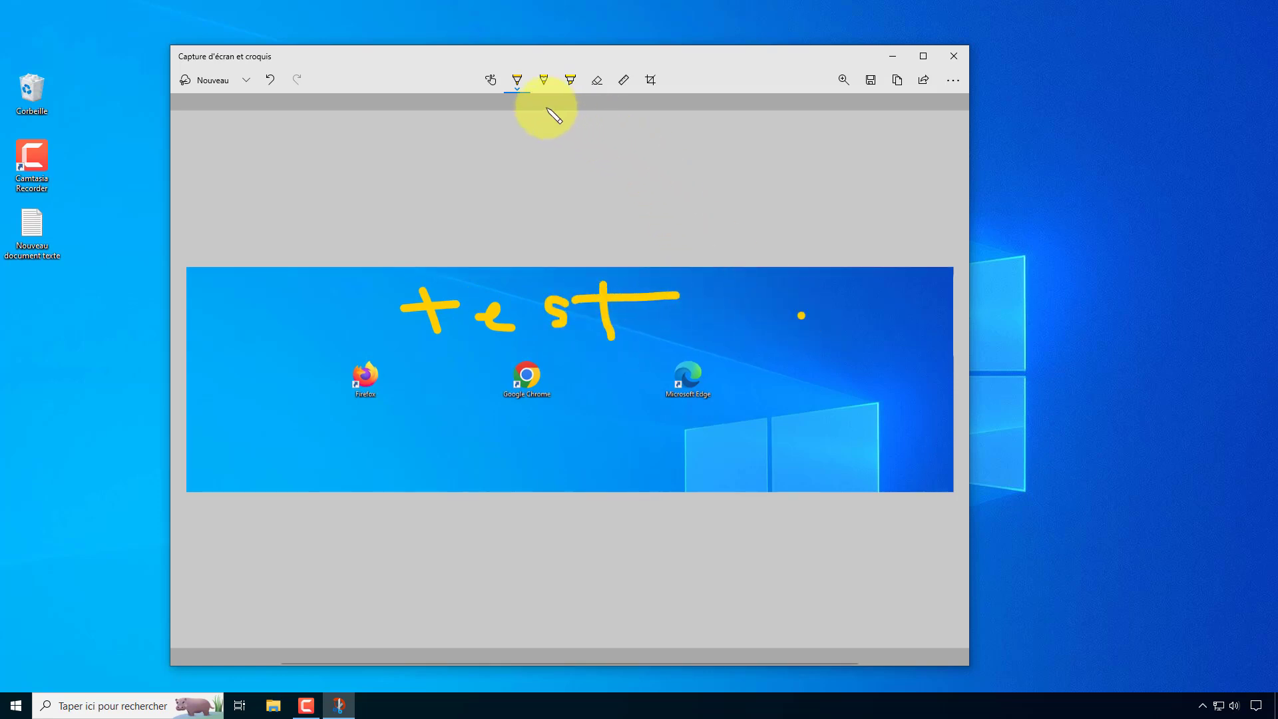
- Clear the handwritten "test" and the dot from the capture by deleting all notes
left_click(599, 82)
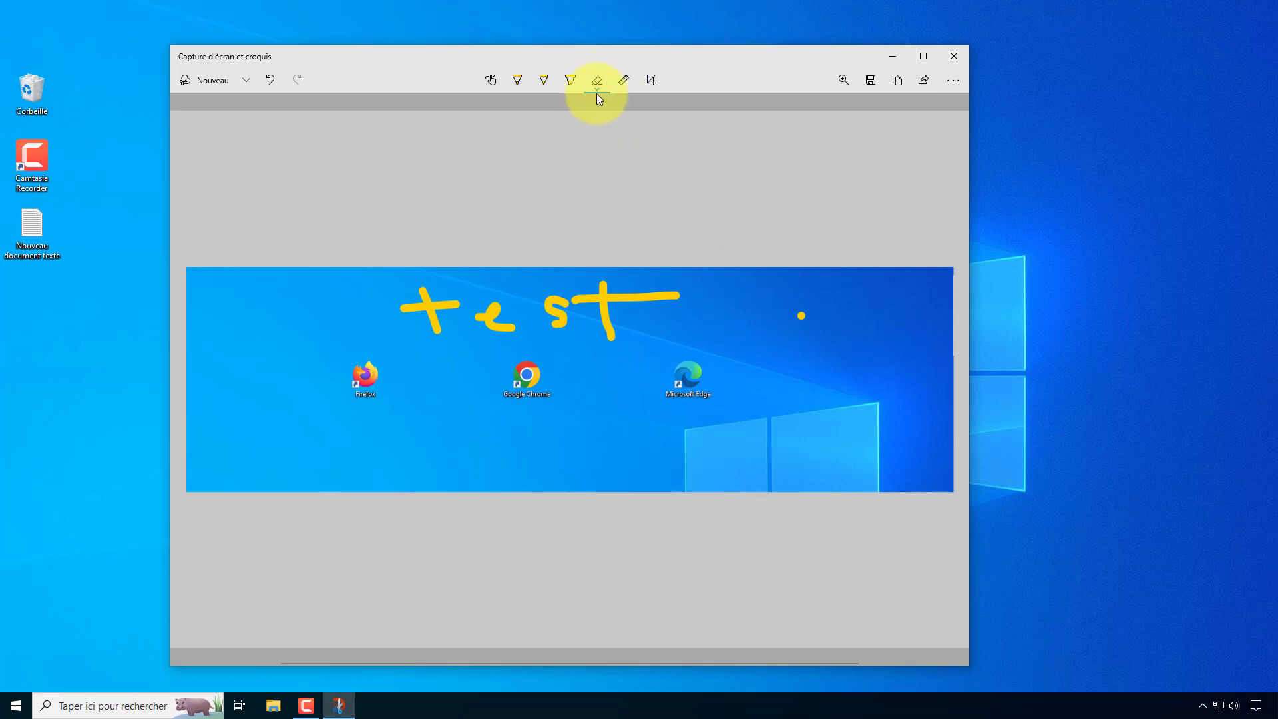
left_click(596, 87)
left_click(583, 113)
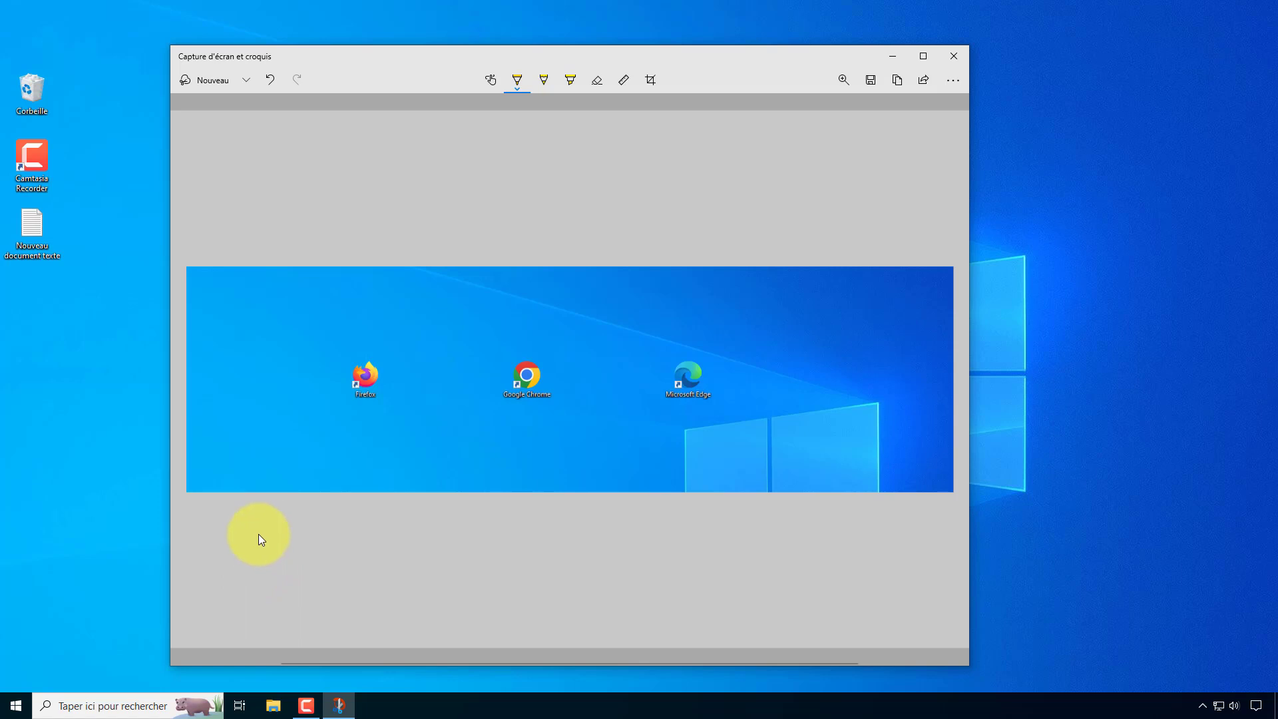
- Launch the on-screen keyboard through Exécuter and try to trigger the save shortcut with it
right_click(10, 710)
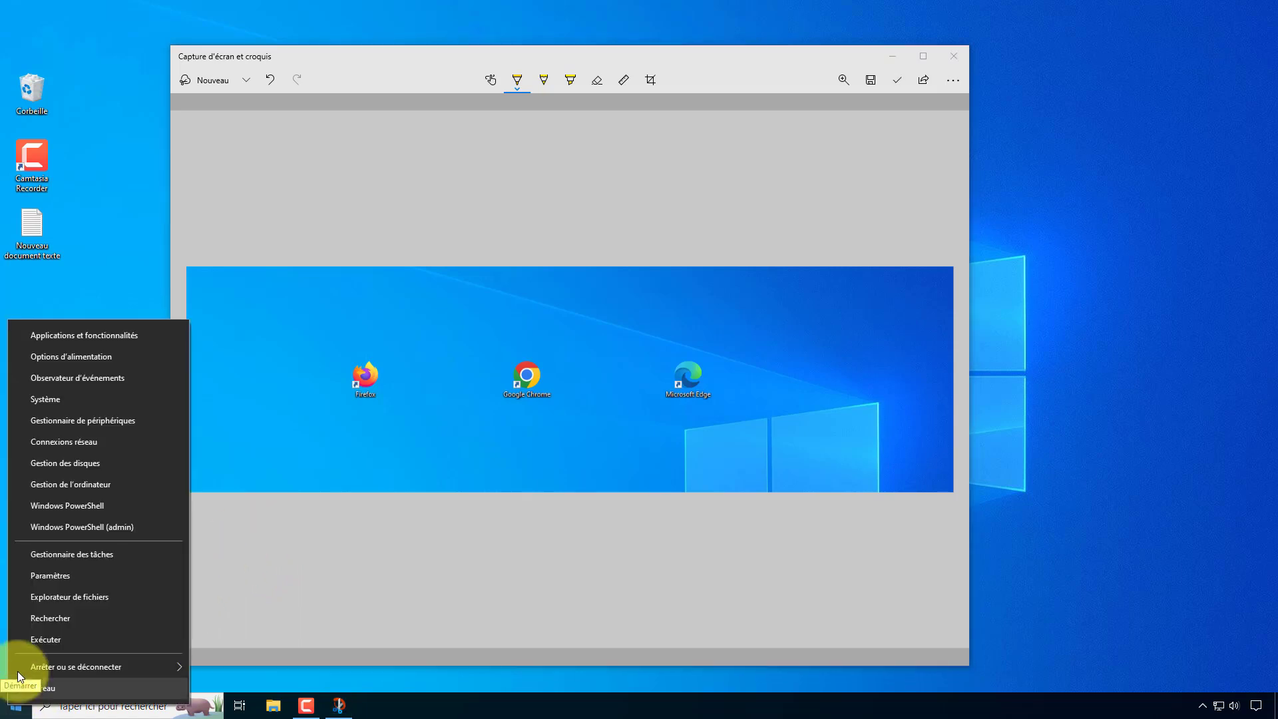
left_click(38, 637)
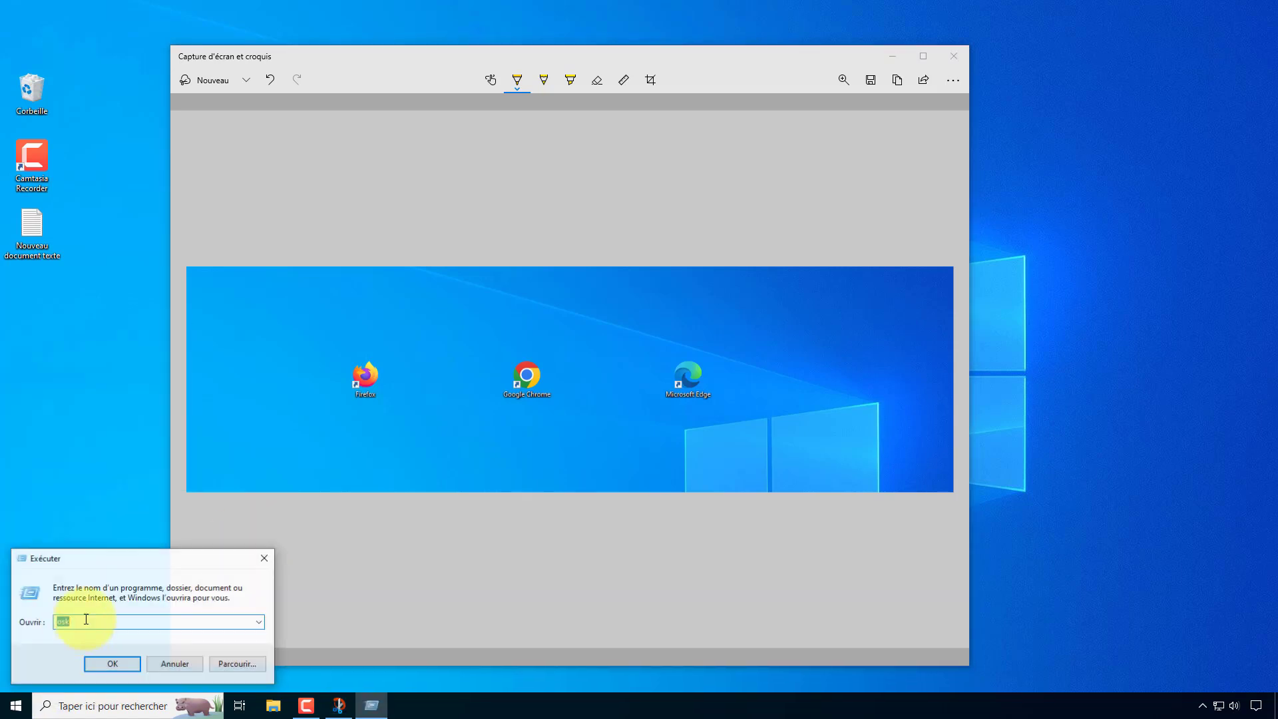
left_click(119, 659)
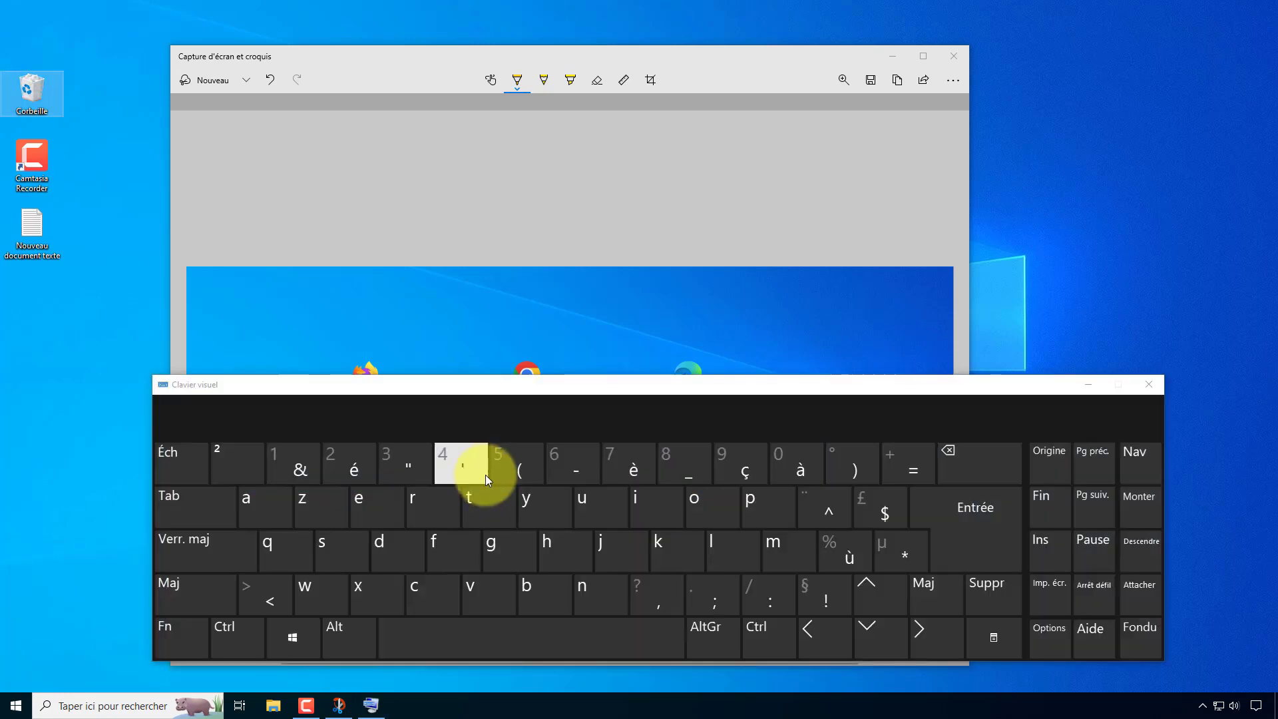
left_click(239, 633)
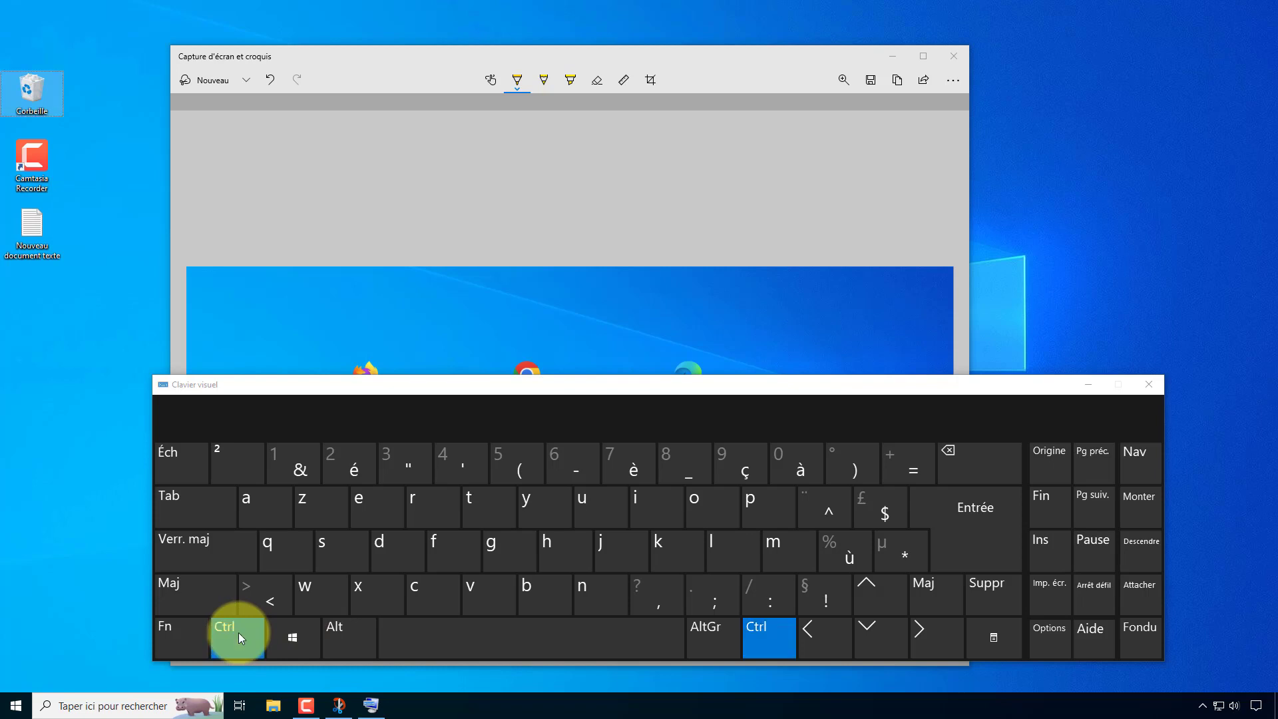
left_click(321, 550)
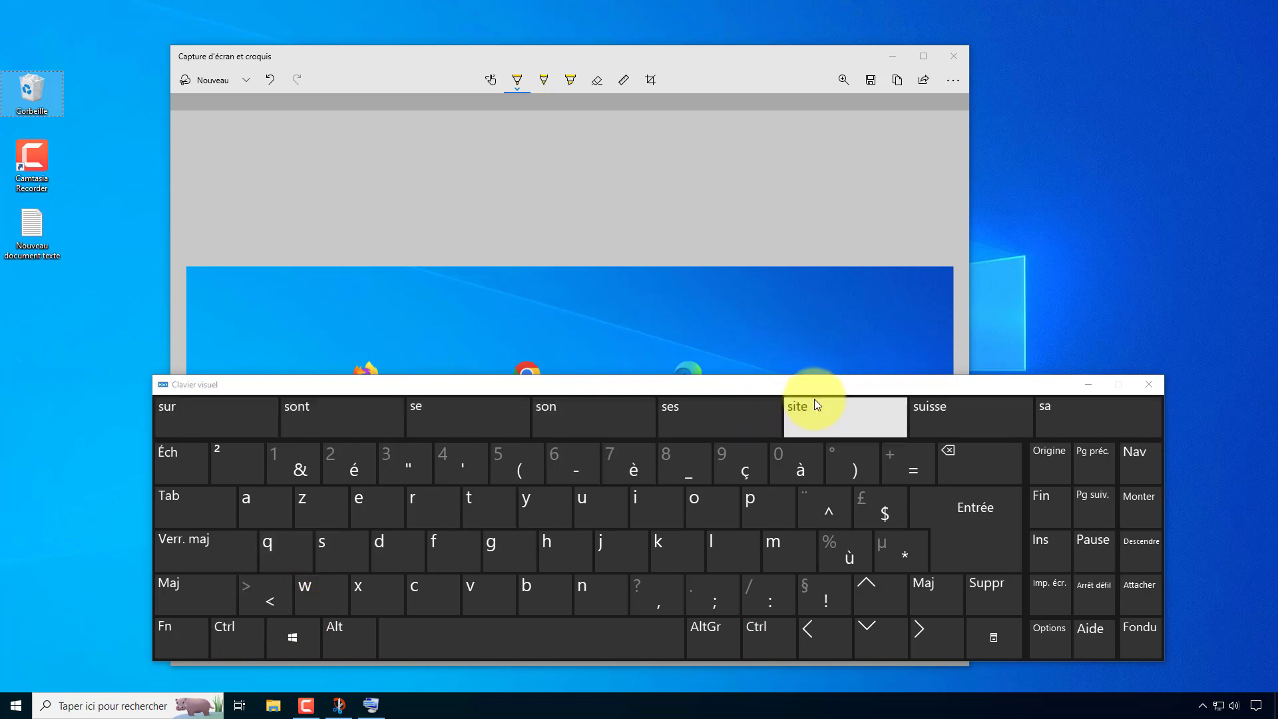
left_click(870, 100)
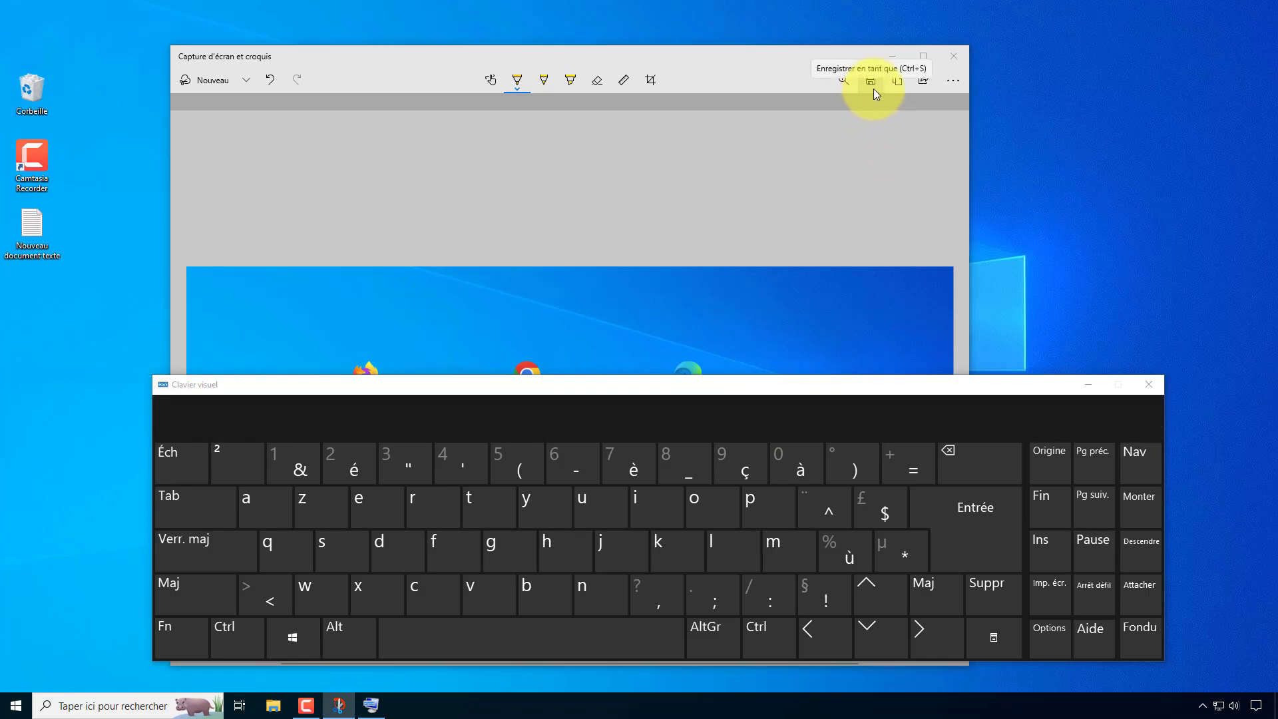
left_click(874, 90)
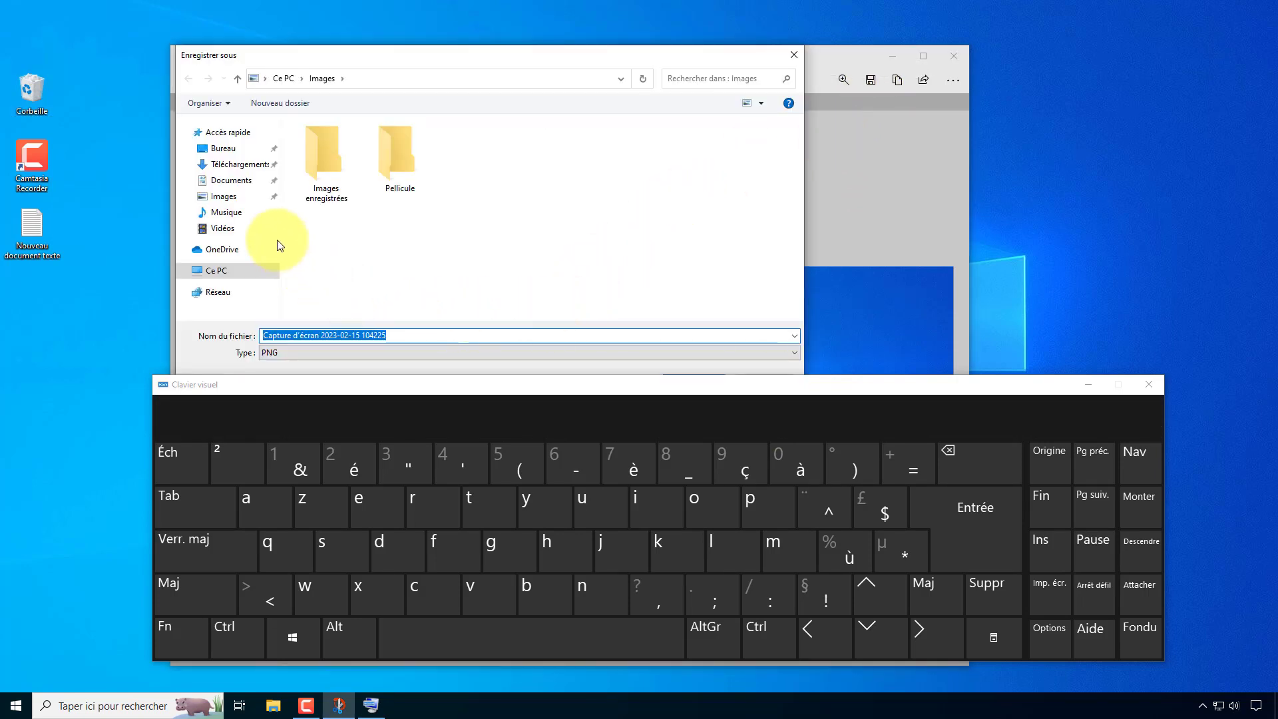
left_click(219, 150)
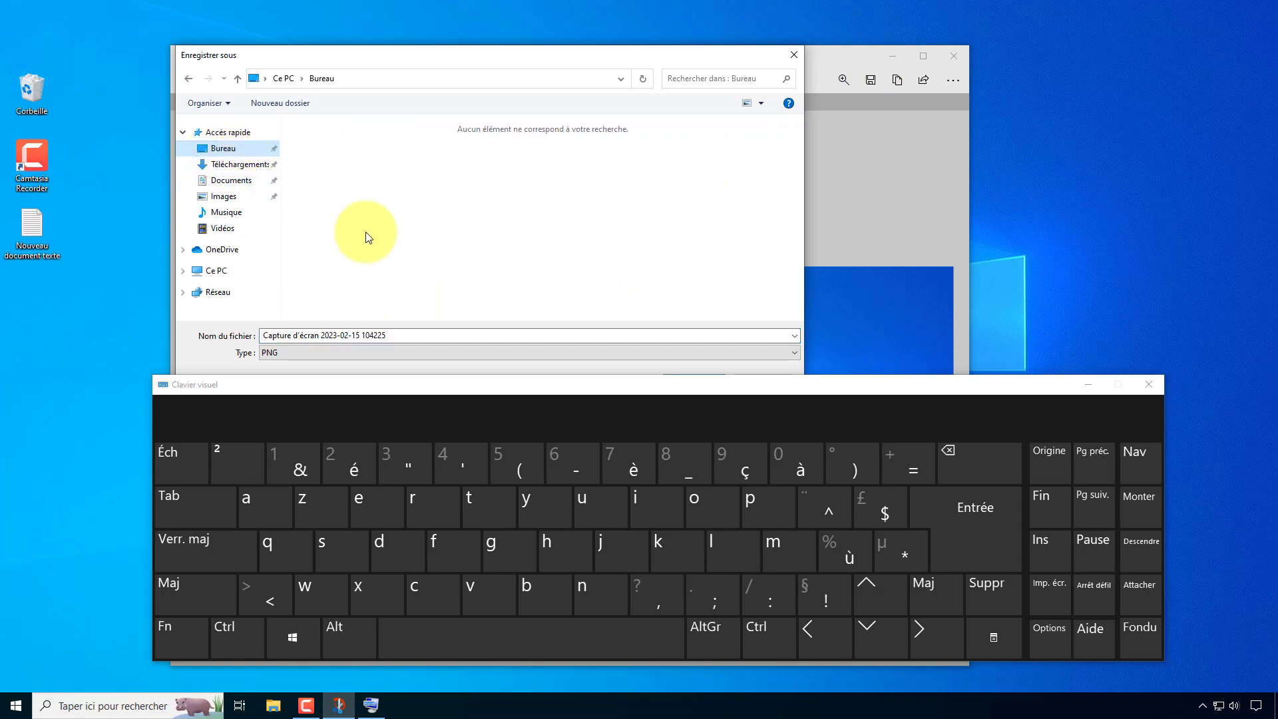
left_click(1152, 384)
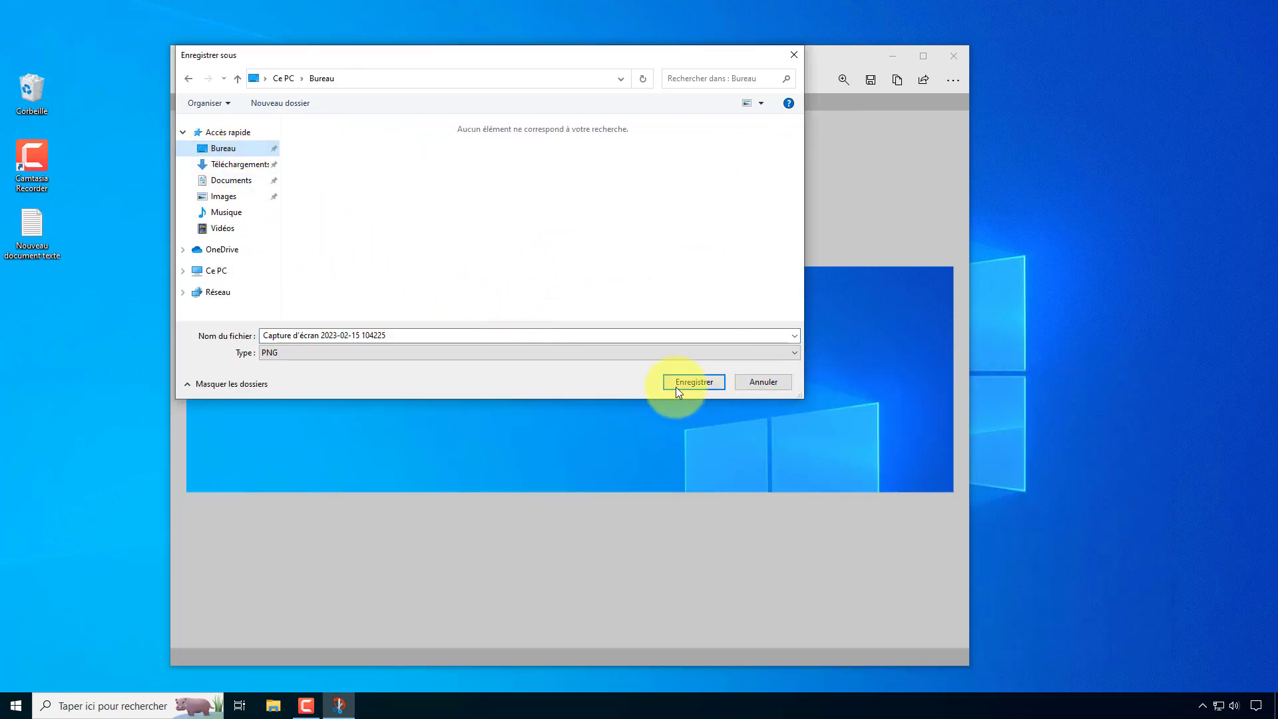
left_click(679, 382)
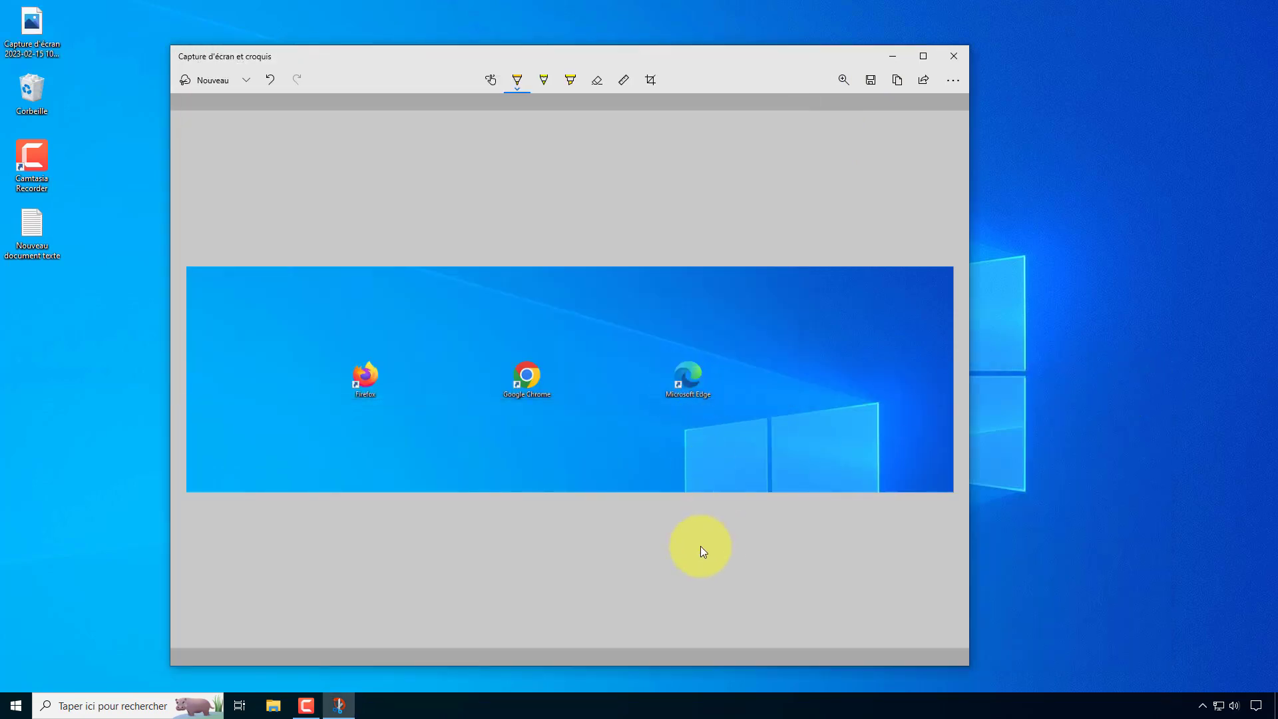
- Close Capture d'écran et croquis and move the saved capture file on the desktop to below the Firefox shortcut
left_click(33, 28)
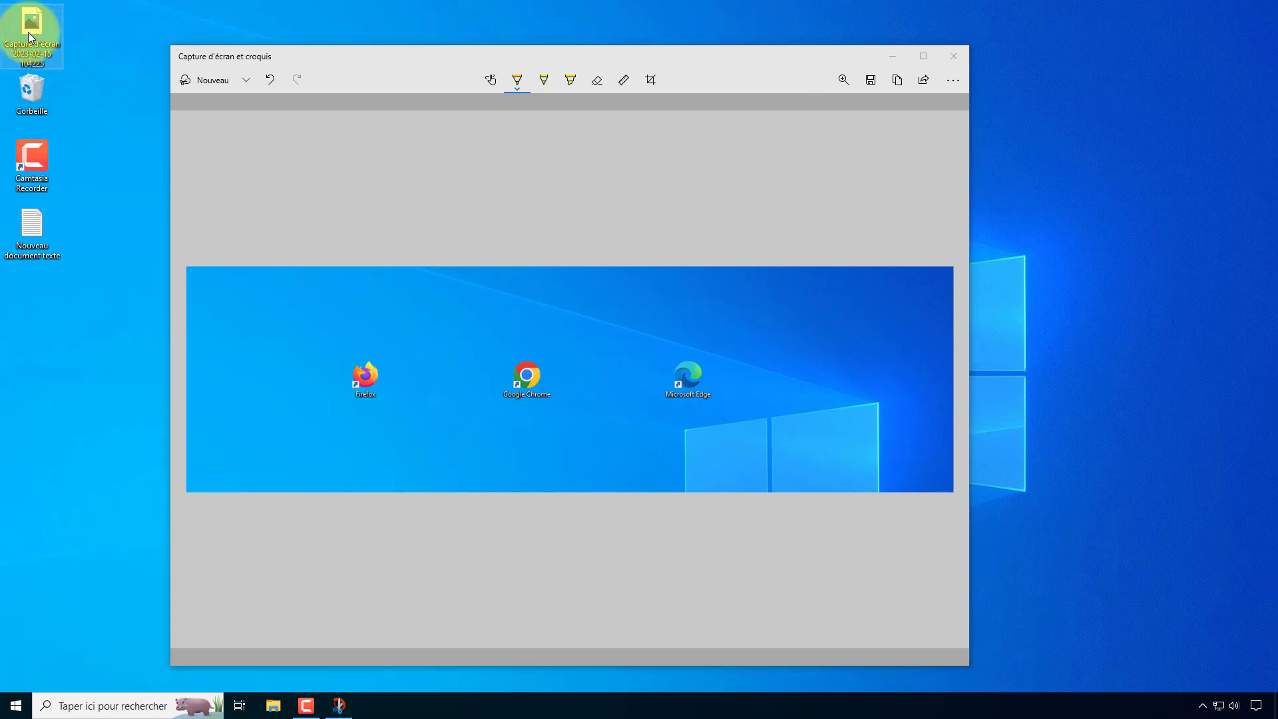
left_click(953, 55)
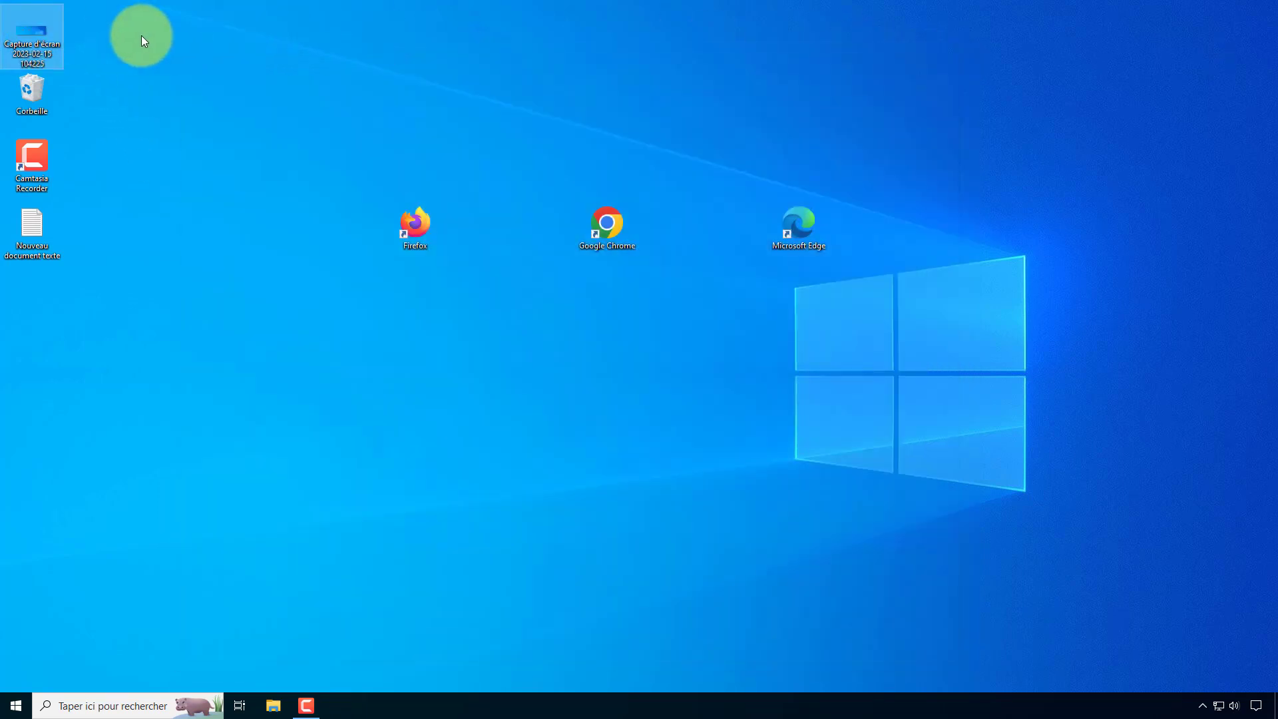
left_click_drag(36, 34, 402, 426)
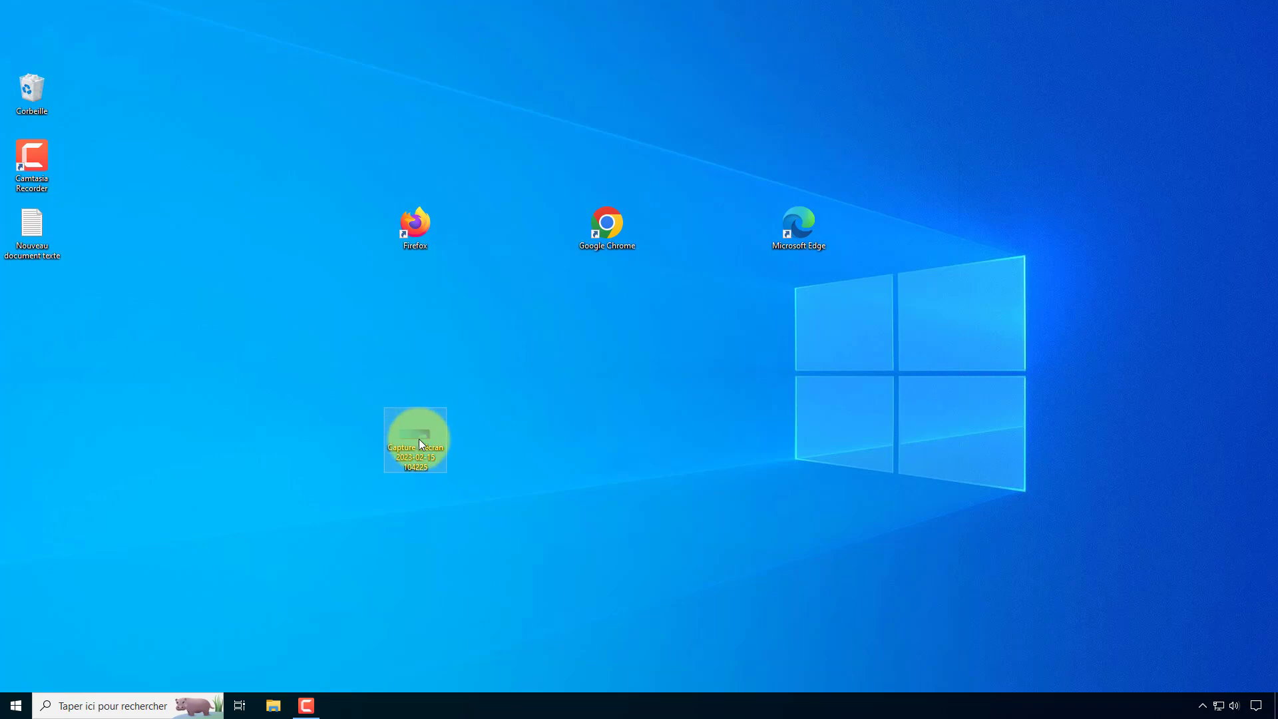
- Open the saved capture for editing in Paint and close Paint without changing the image
right_click(421, 444)
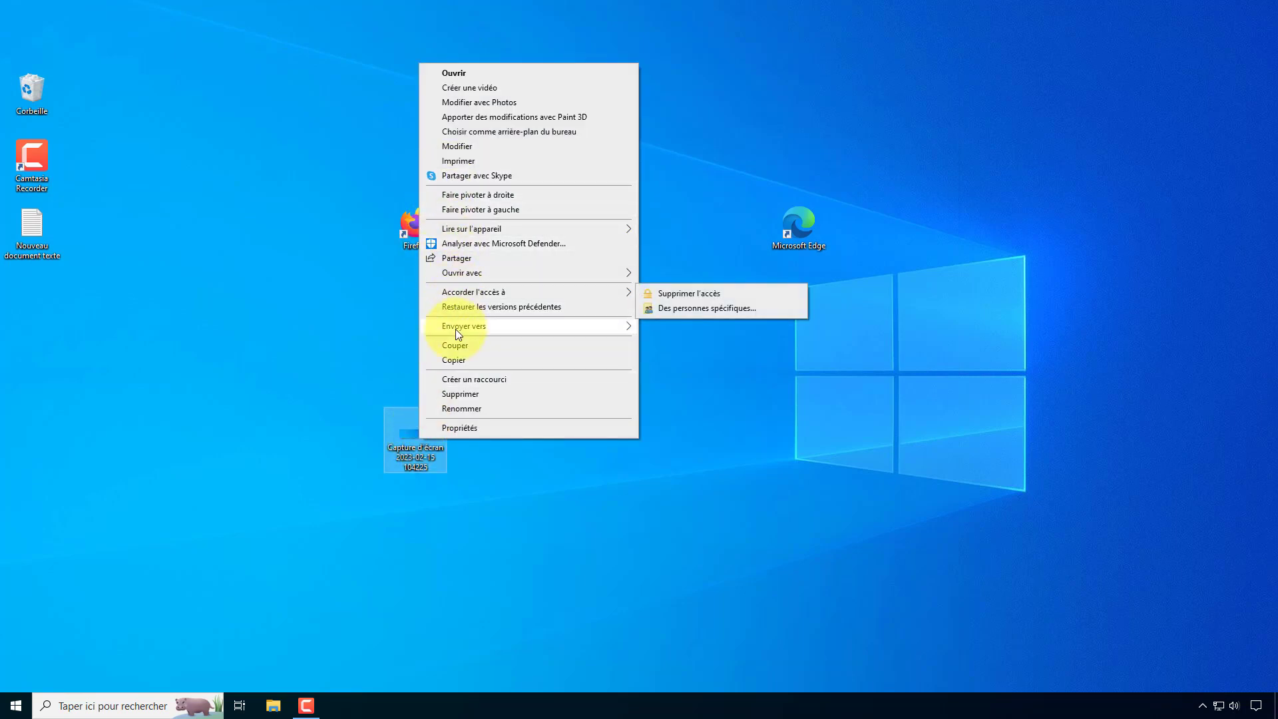
left_click(462, 148)
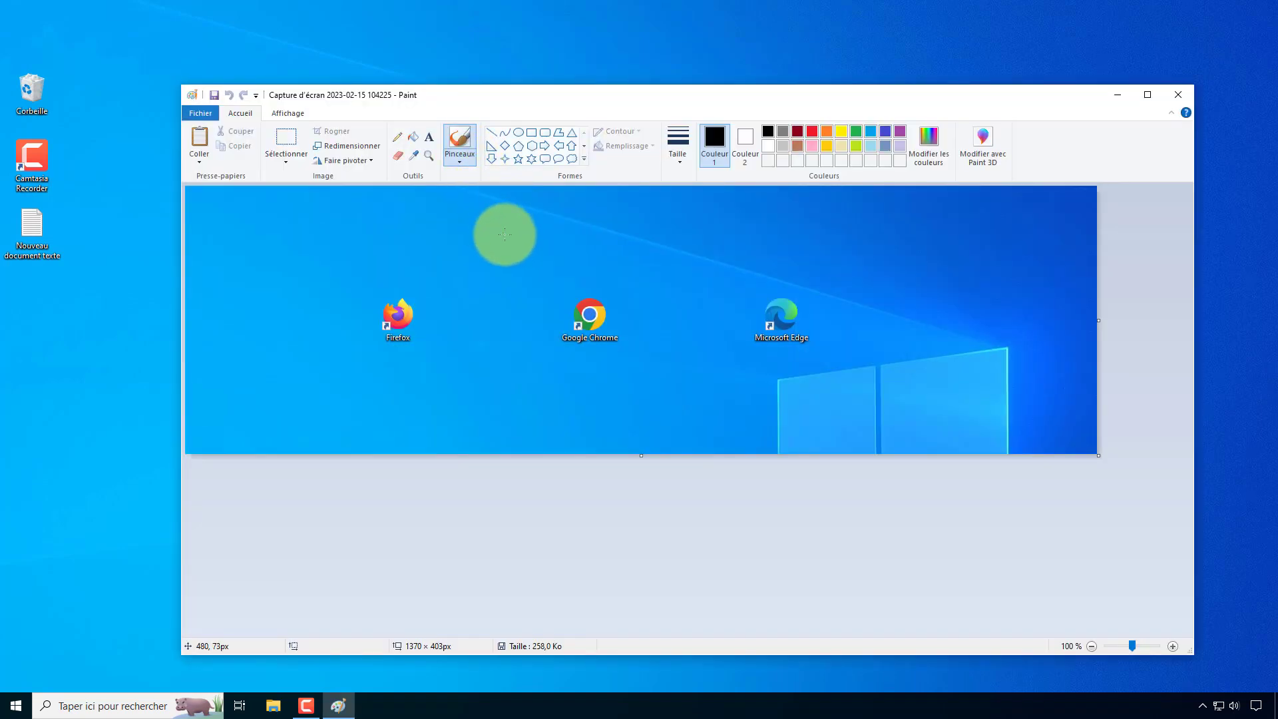
left_click(1175, 97)
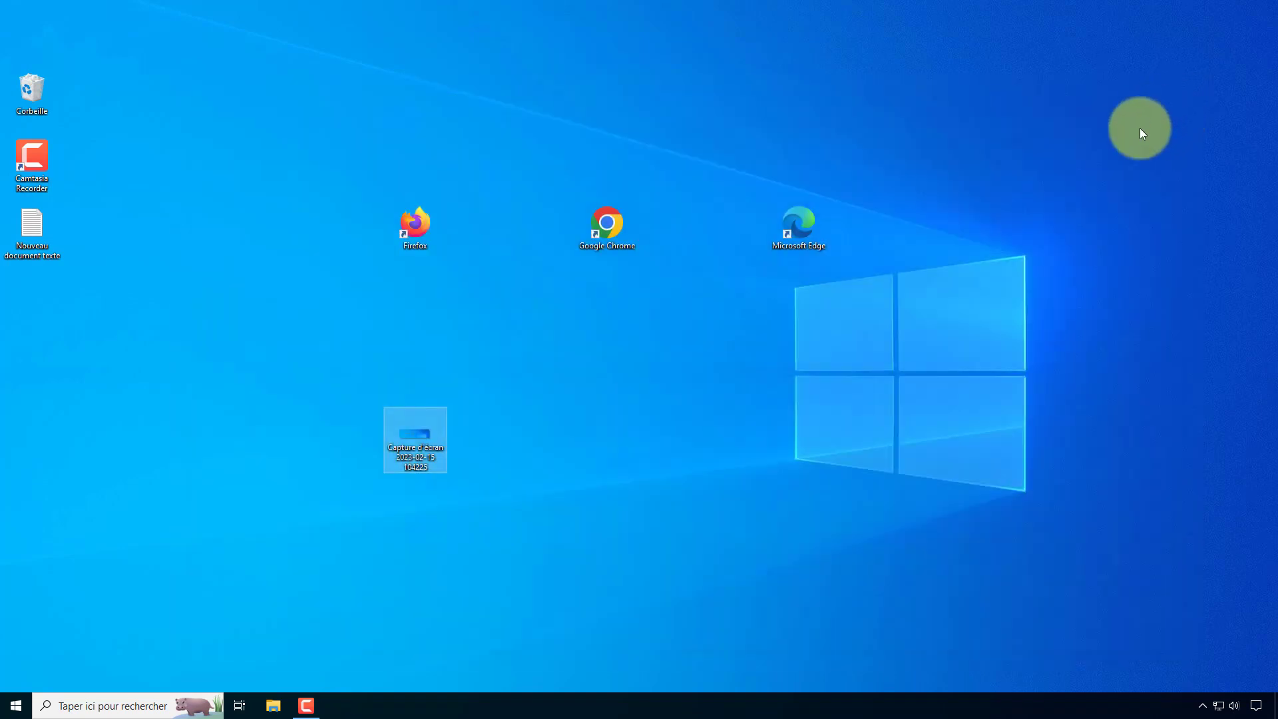
- Delete the saved capture file from the desktop
right_click(414, 443)
left_click(438, 397)
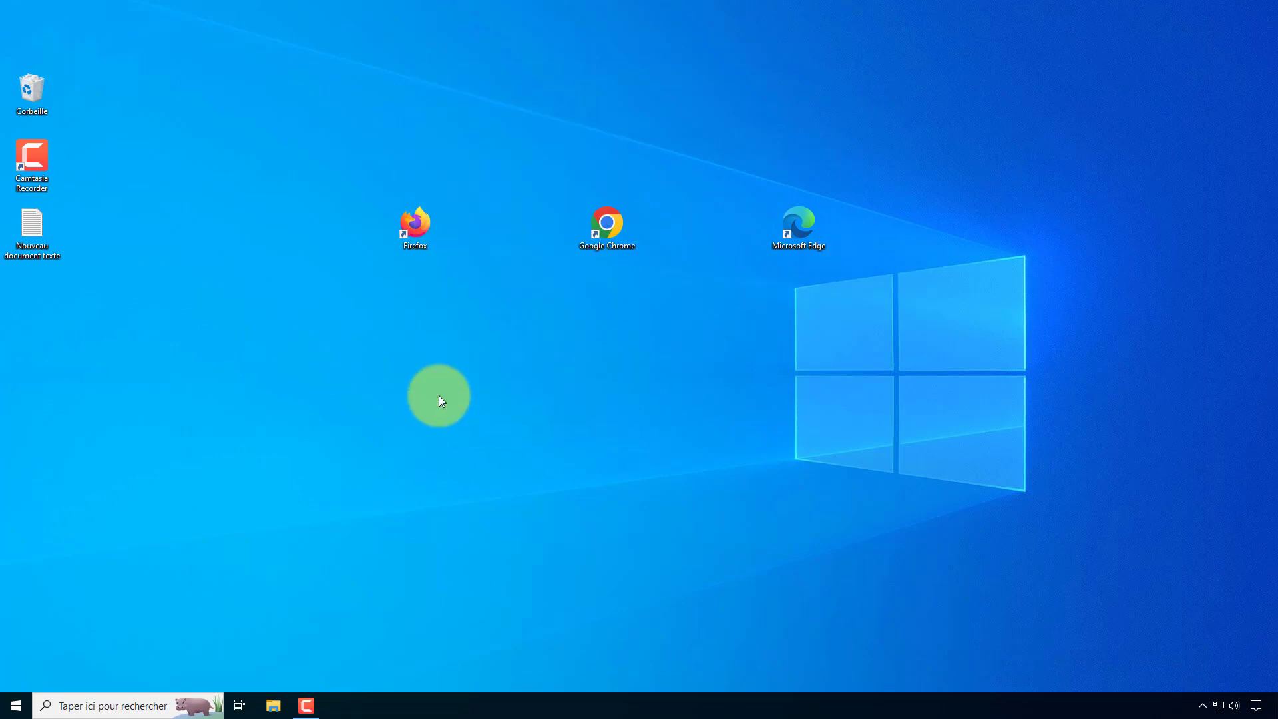
- Create a desktop shortcut for Outil Capture d'écran from the Accessoires Windows folder, placed beside the Camtasia Recorder shortcut
left_click(16, 705)
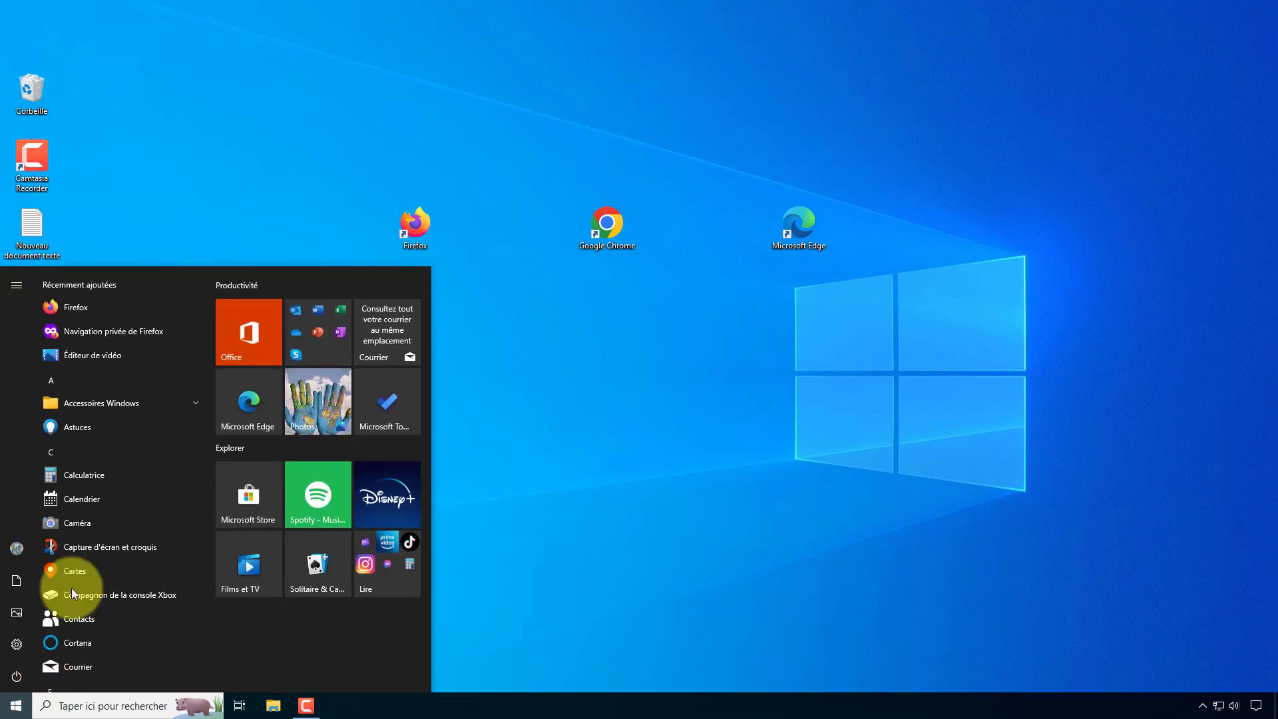
left_click(190, 410)
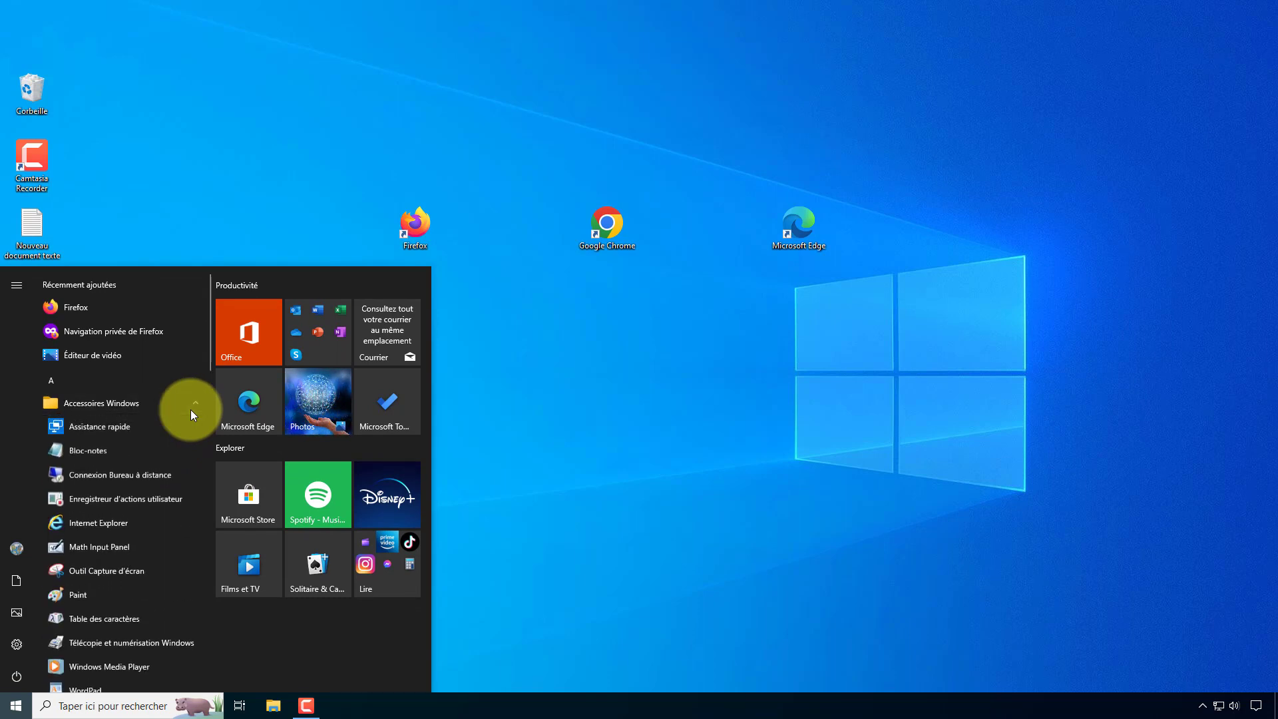
left_click(105, 570)
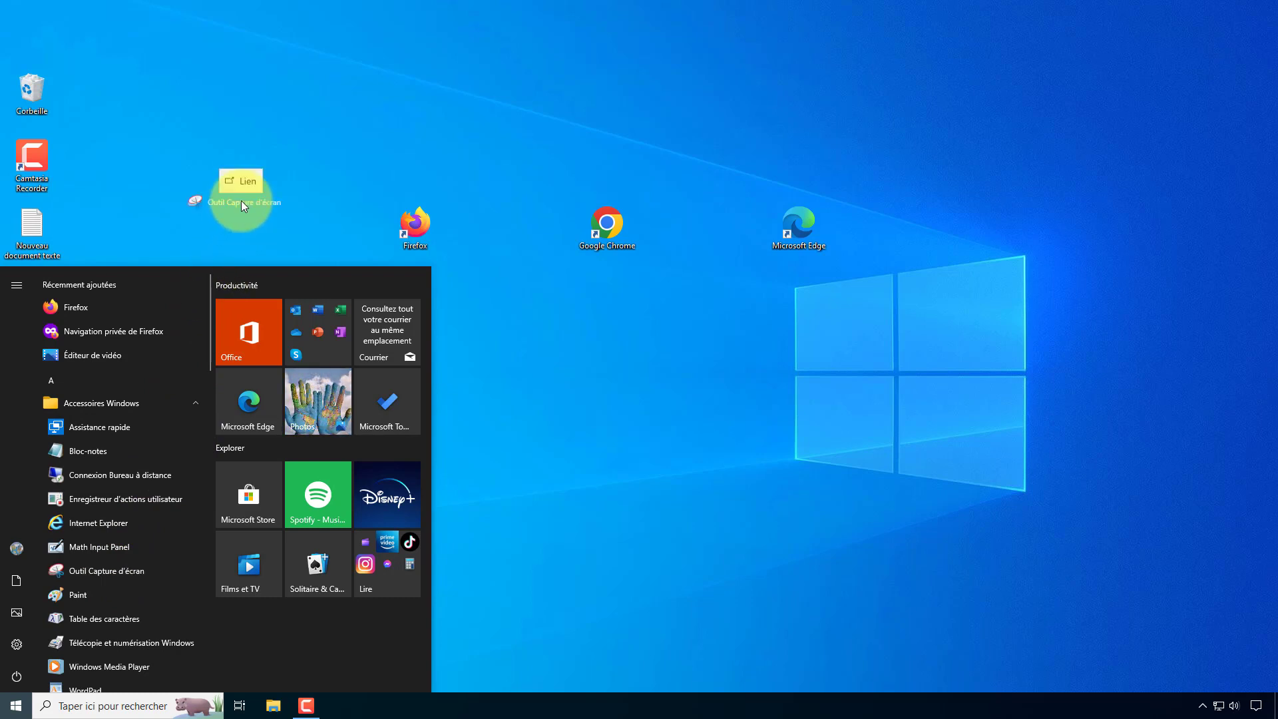
left_click_drag(241, 201, 241, 201)
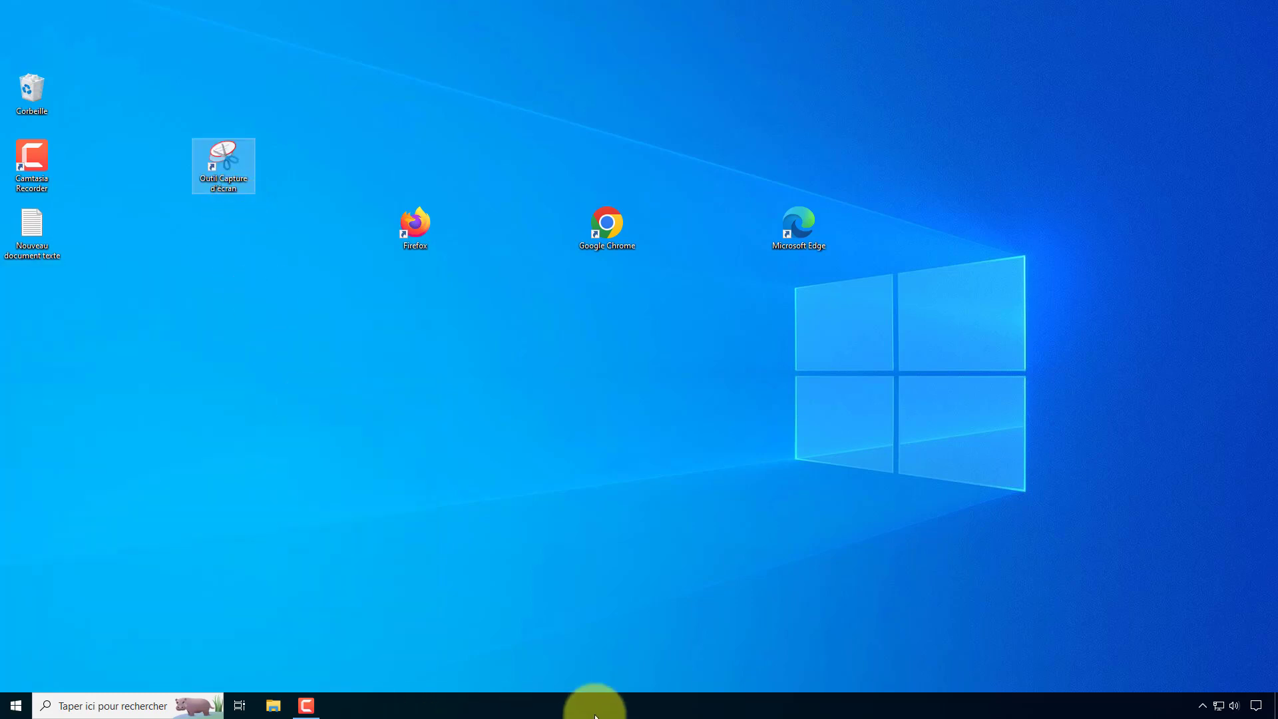
- Launch Outil Capture d'écran from its desktop shortcut and capture a rectangle around the Firefox, Google Chrome and Microsoft Edge shortcuts
right_click(226, 159)
left_click(256, 166)
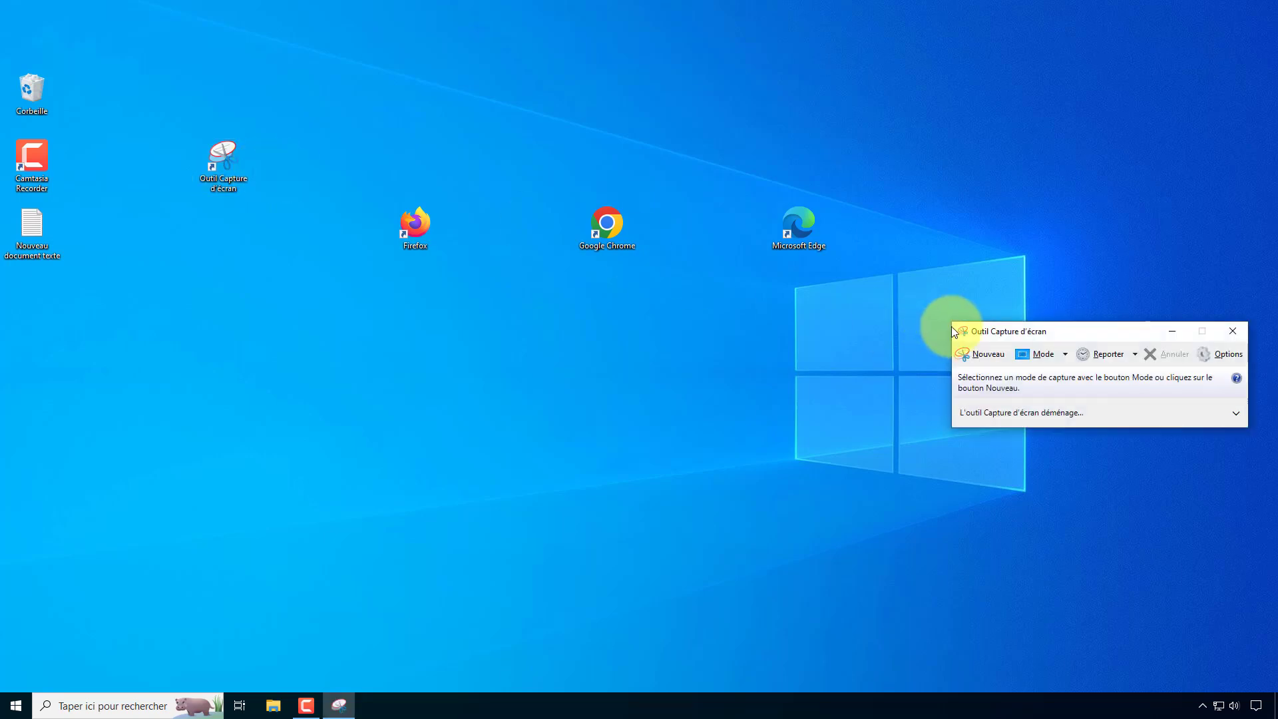
left_click(991, 359)
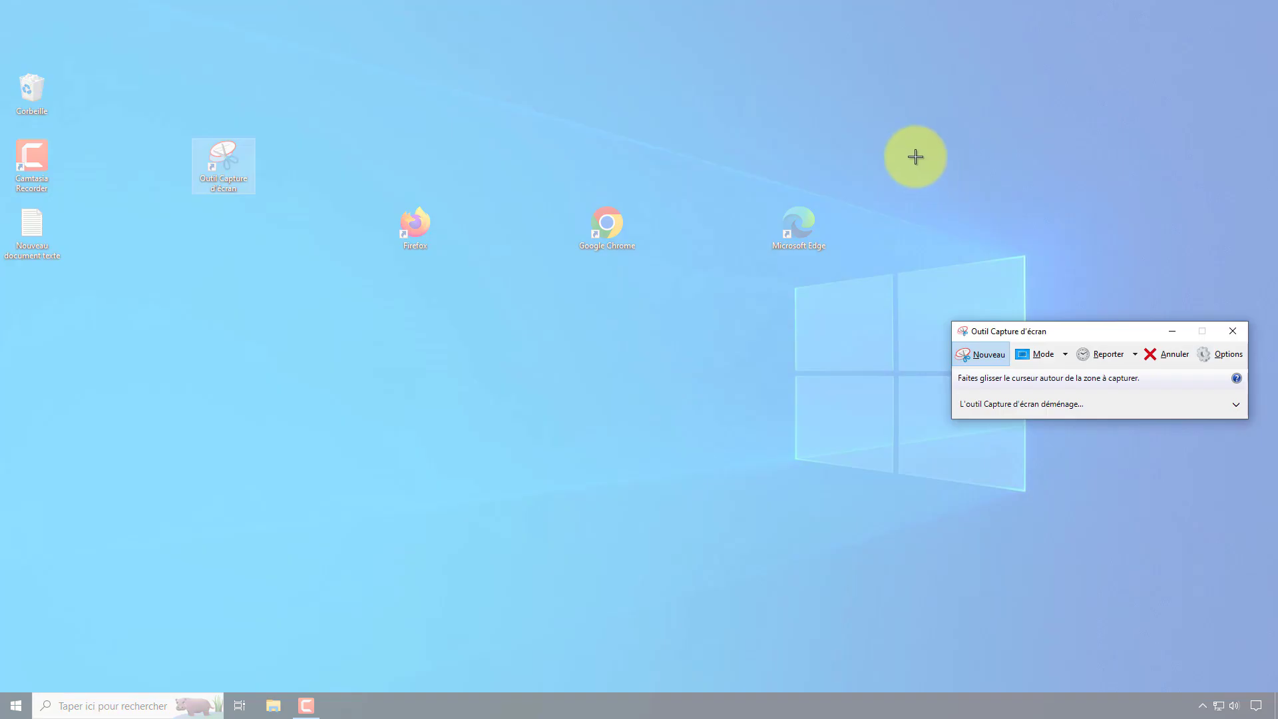
left_click_drag(913, 157, 313, 286)
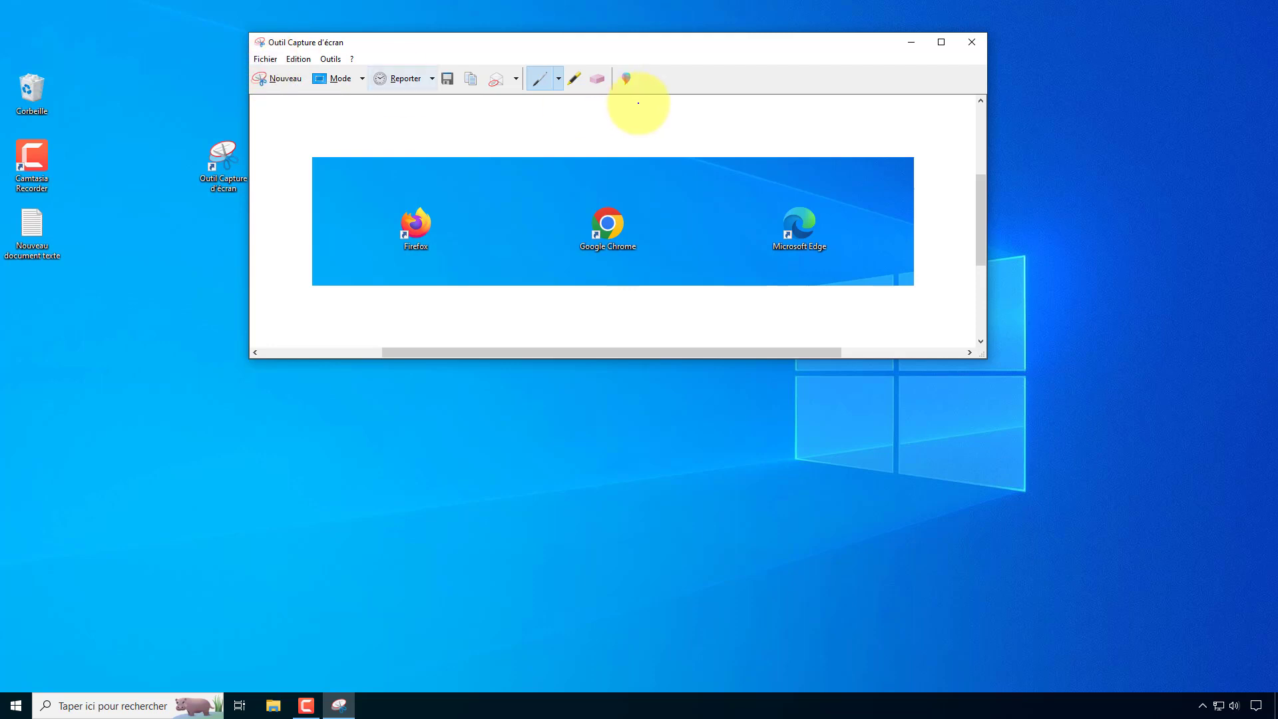
left_click(558, 80)
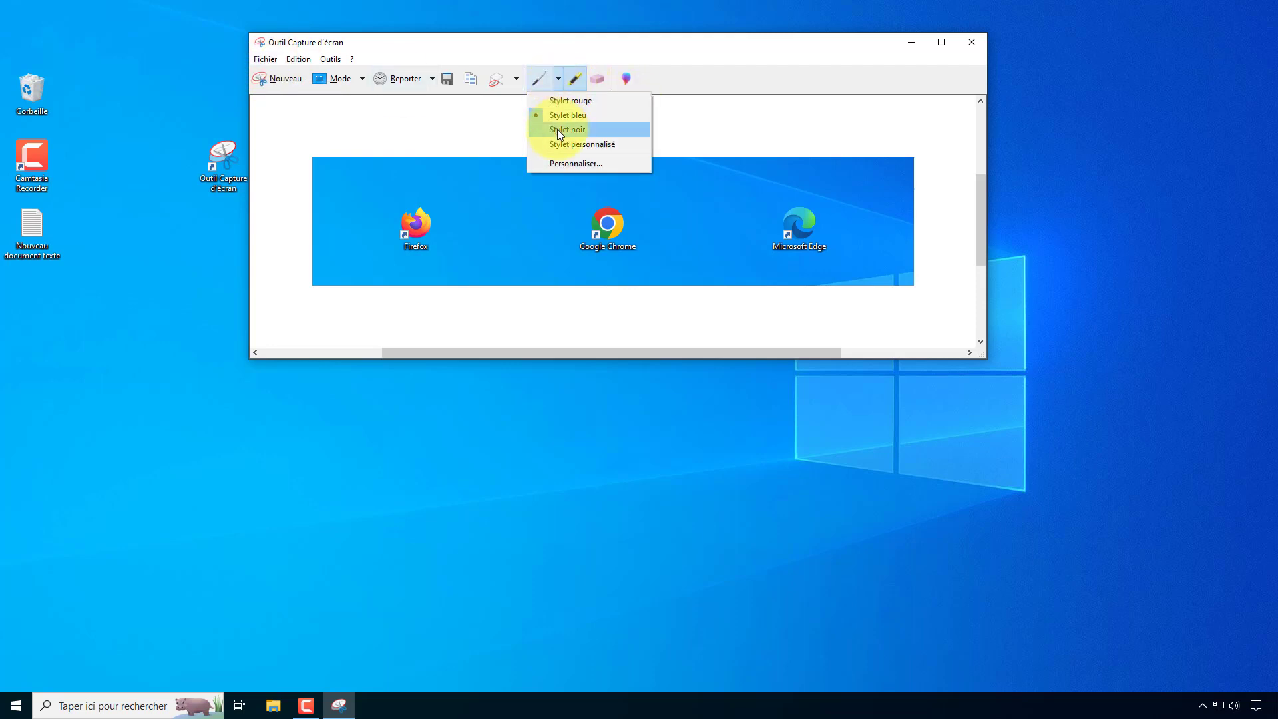
left_click(558, 80)
left_click(515, 80)
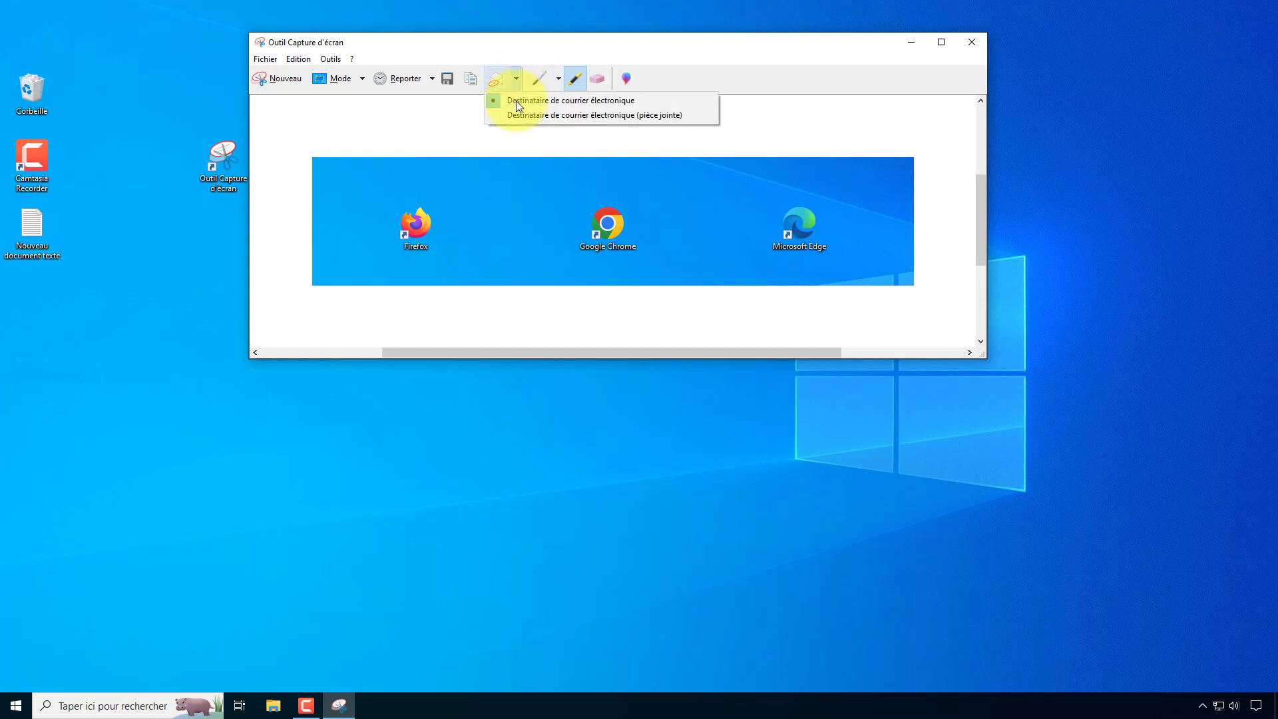
left_click(516, 80)
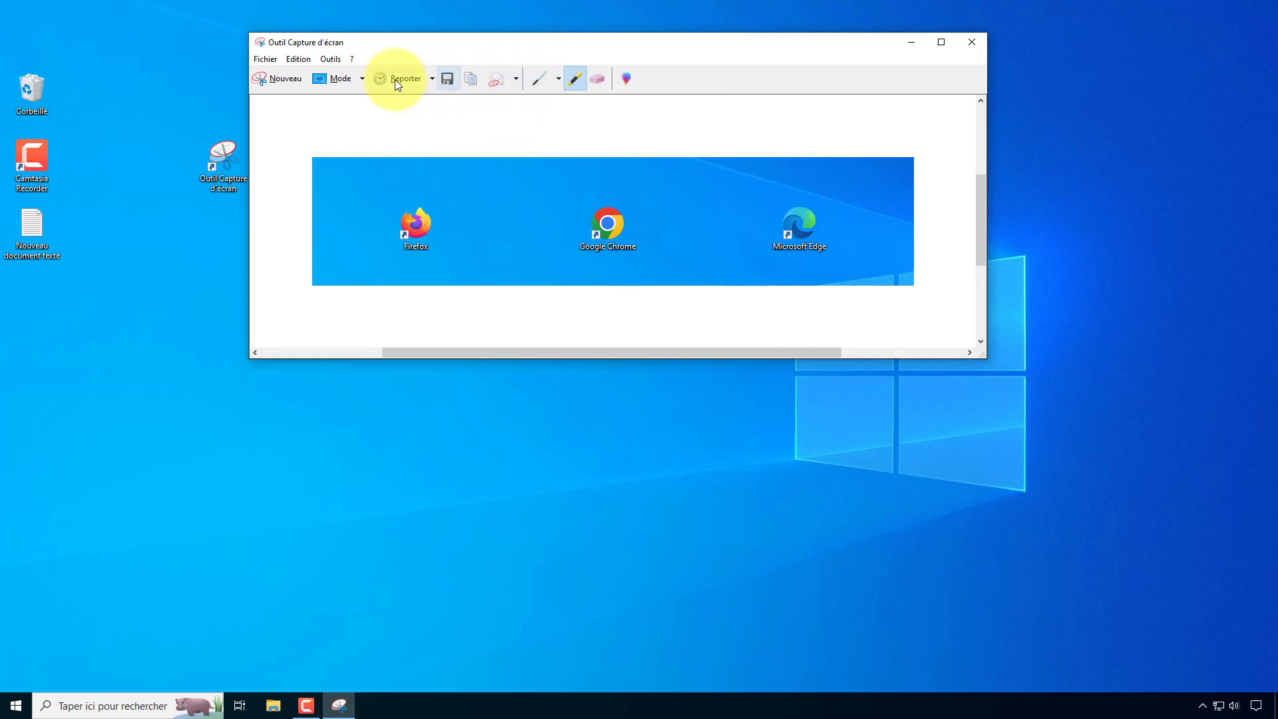
- Save the capture to Bureau as the PNG file "Capture"
left_click(263, 65)
left_click(286, 99)
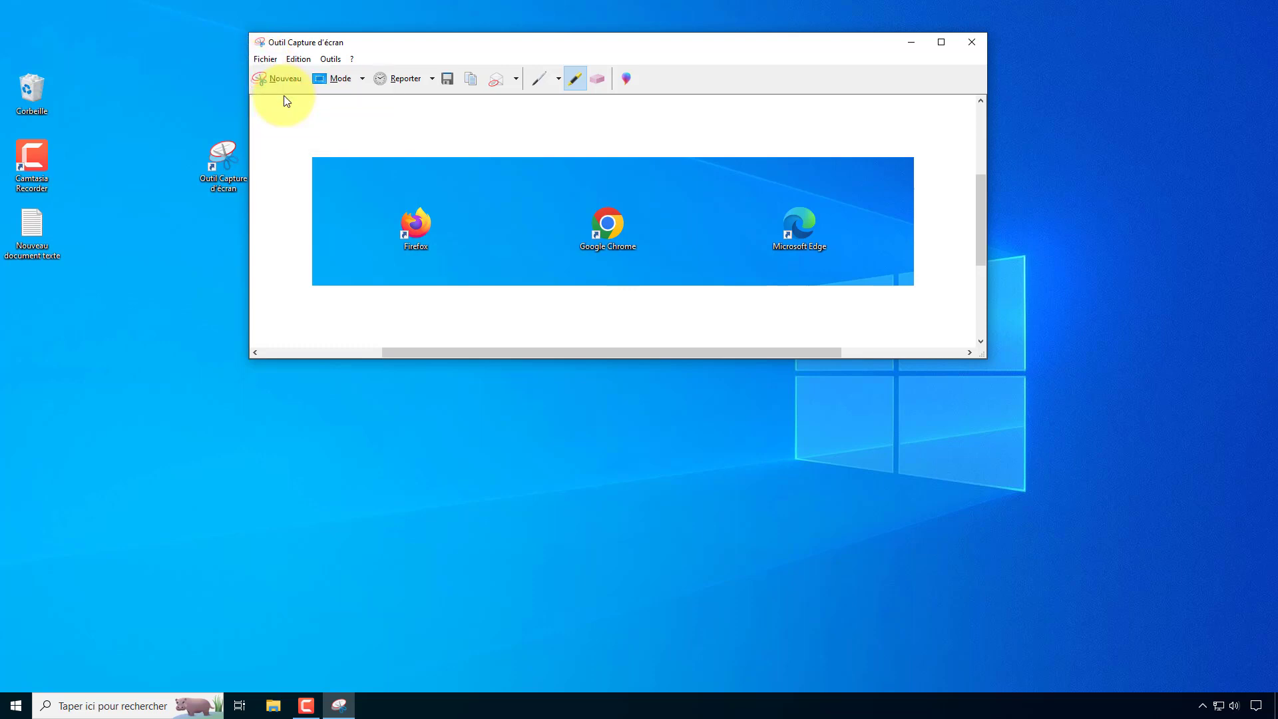
left_click(293, 168)
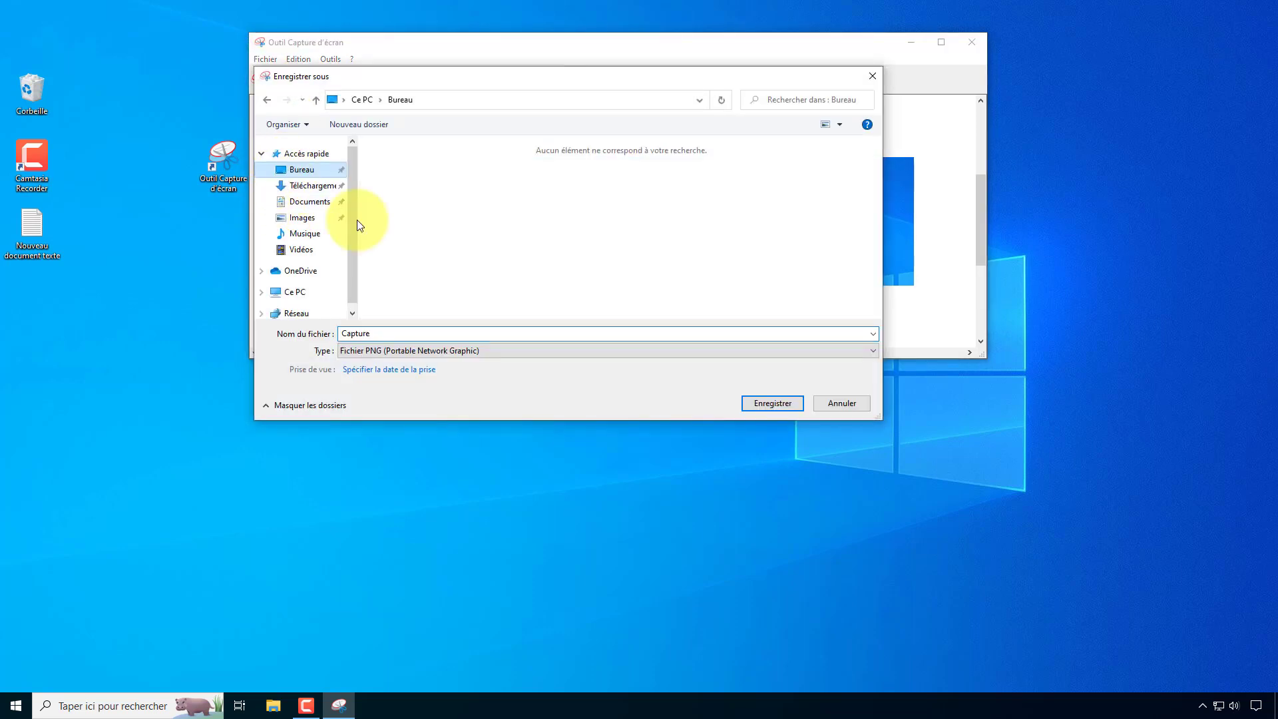
left_click(767, 399)
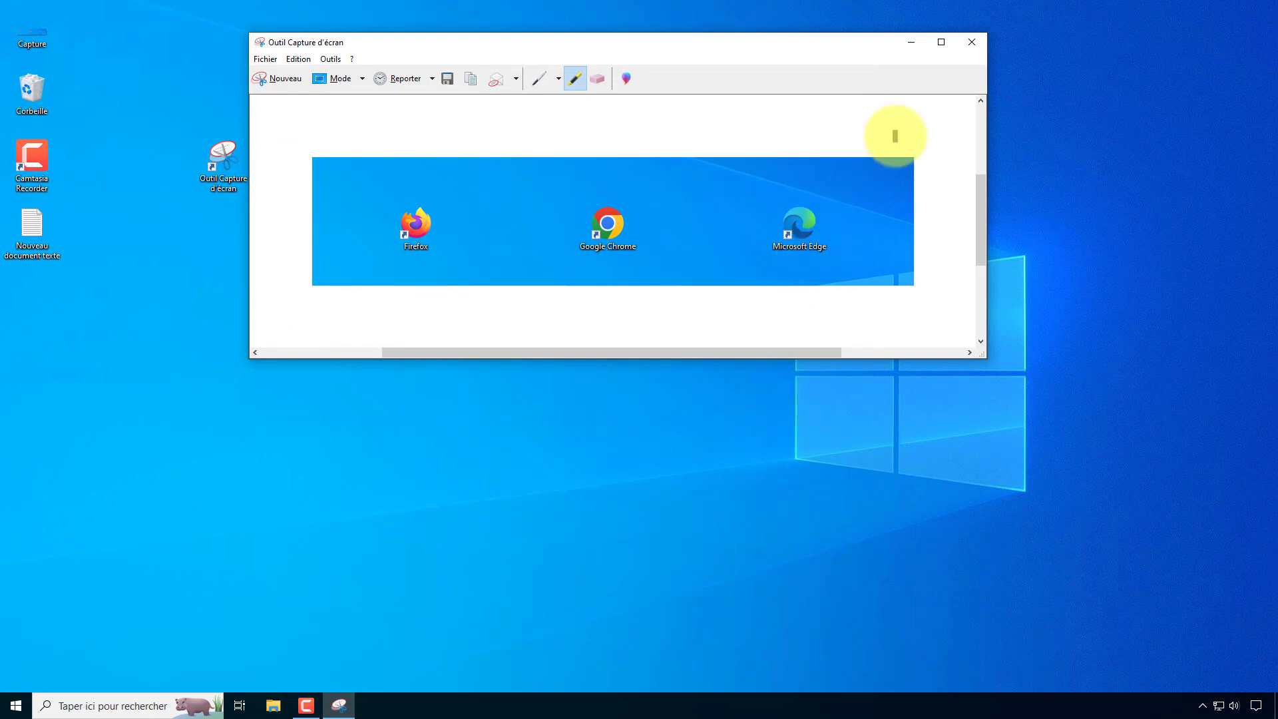
- Close Outil Capture d'écran and move the Capture file on the desktop to below the Firefox shortcut
left_click(971, 44)
left_click(34, 40)
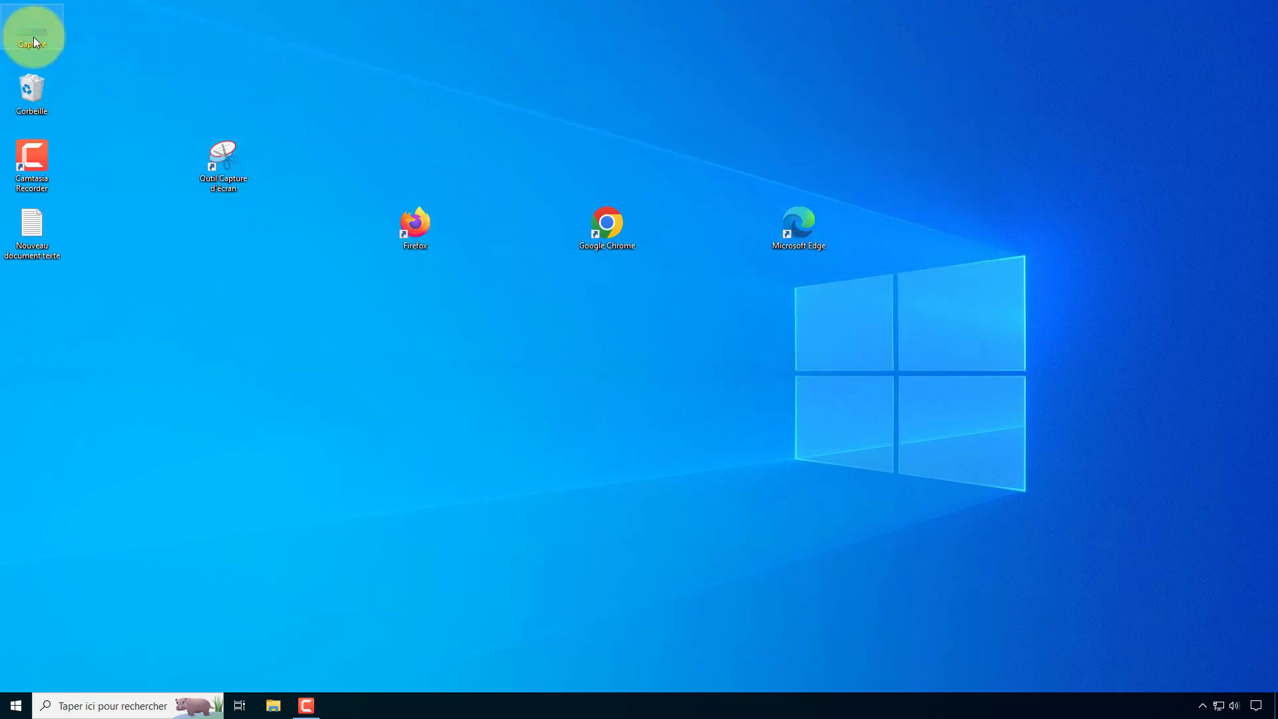
left_click_drag(448, 360, 441, 354)
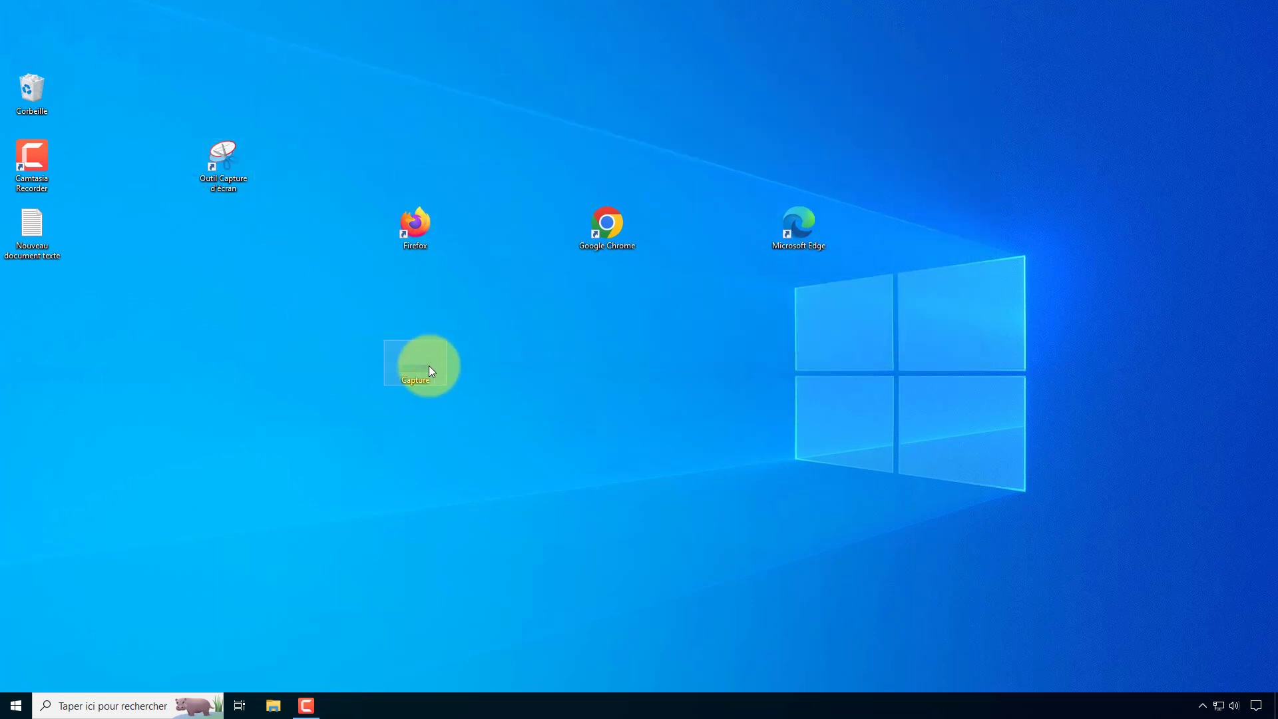
- Open the Capture file from the desktop with Paint
right_click(428, 371)
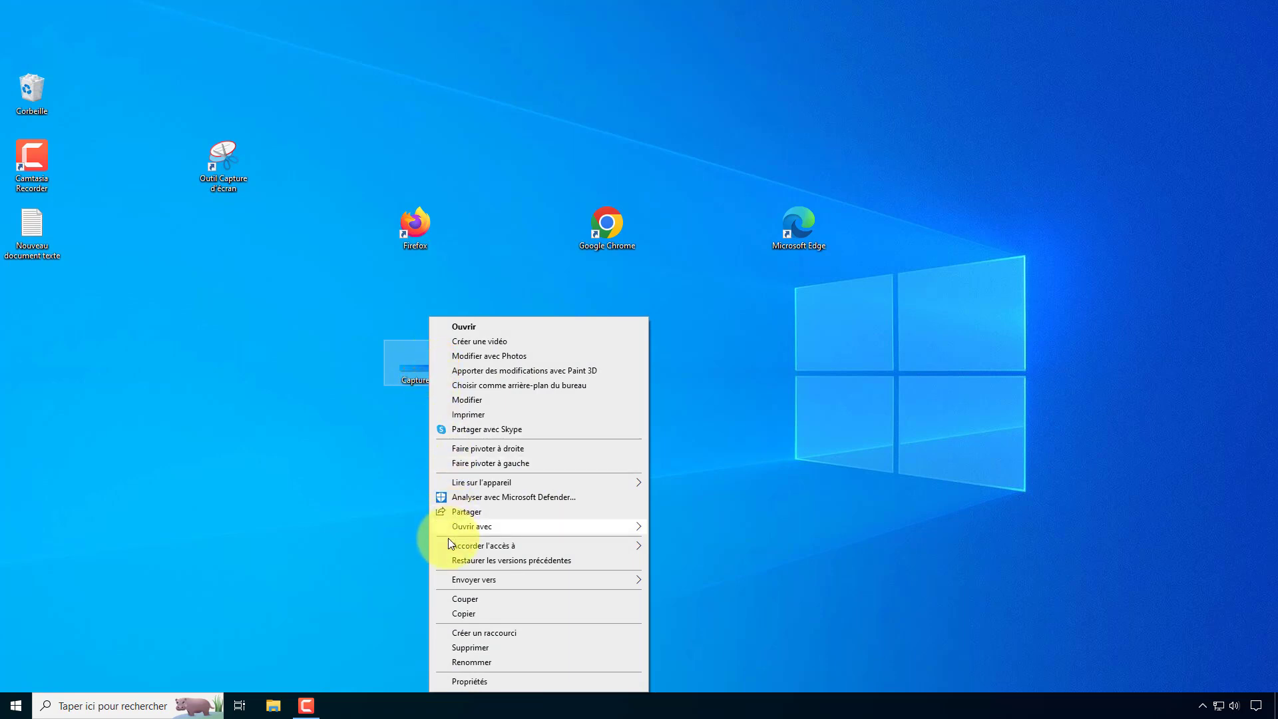
mouse_move(589, 533)
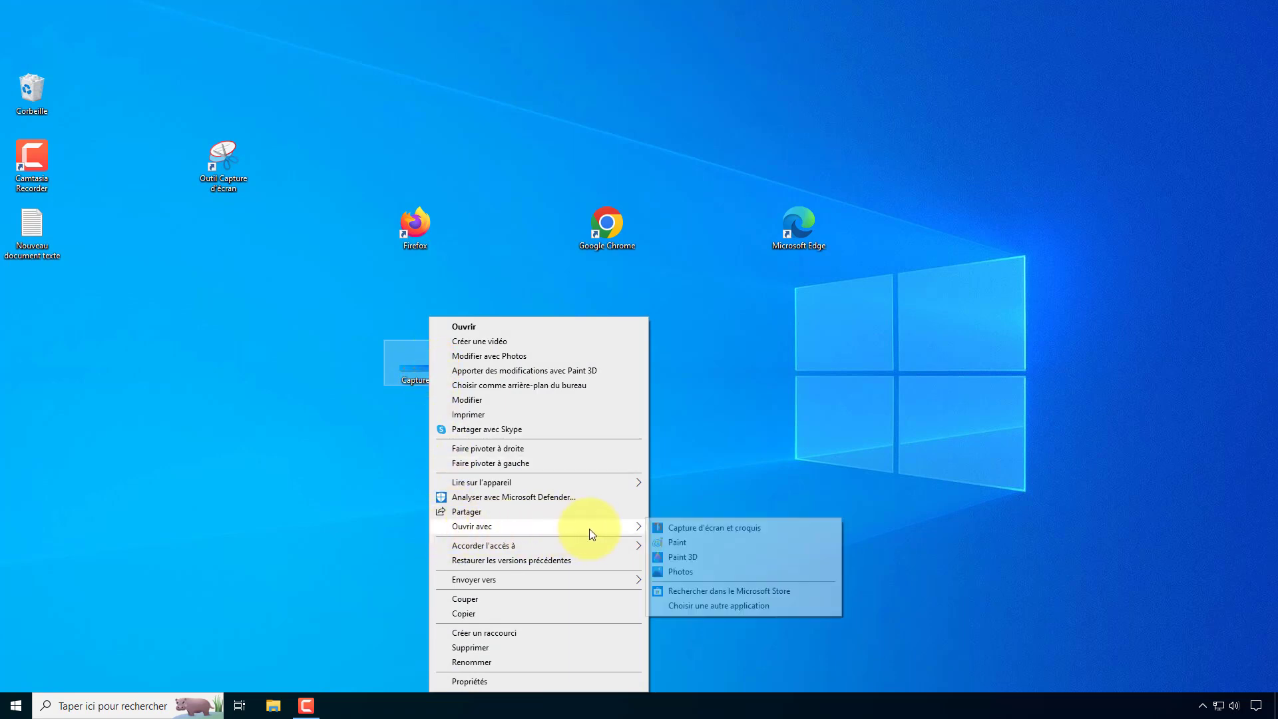
left_click(677, 542)
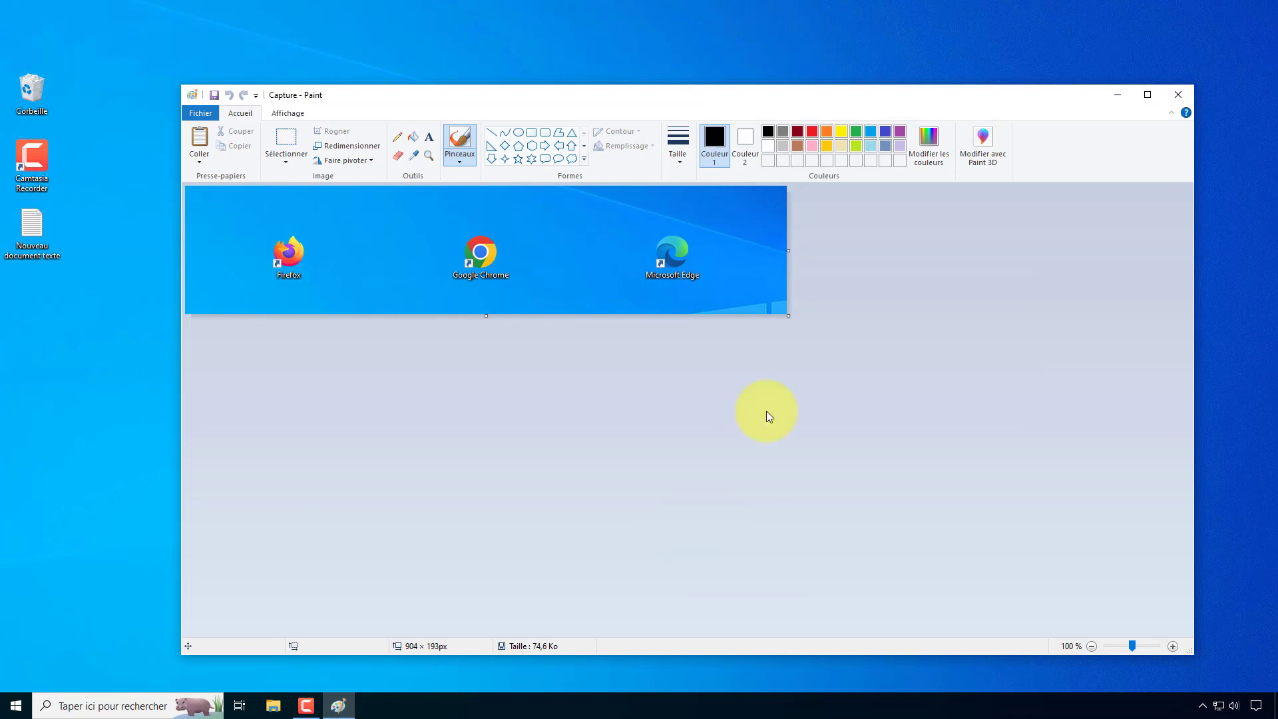
- Extend the canvas downward to about 905 × 380 px and fill the added white area with yellow
left_click_drag(789, 320, 787, 440)
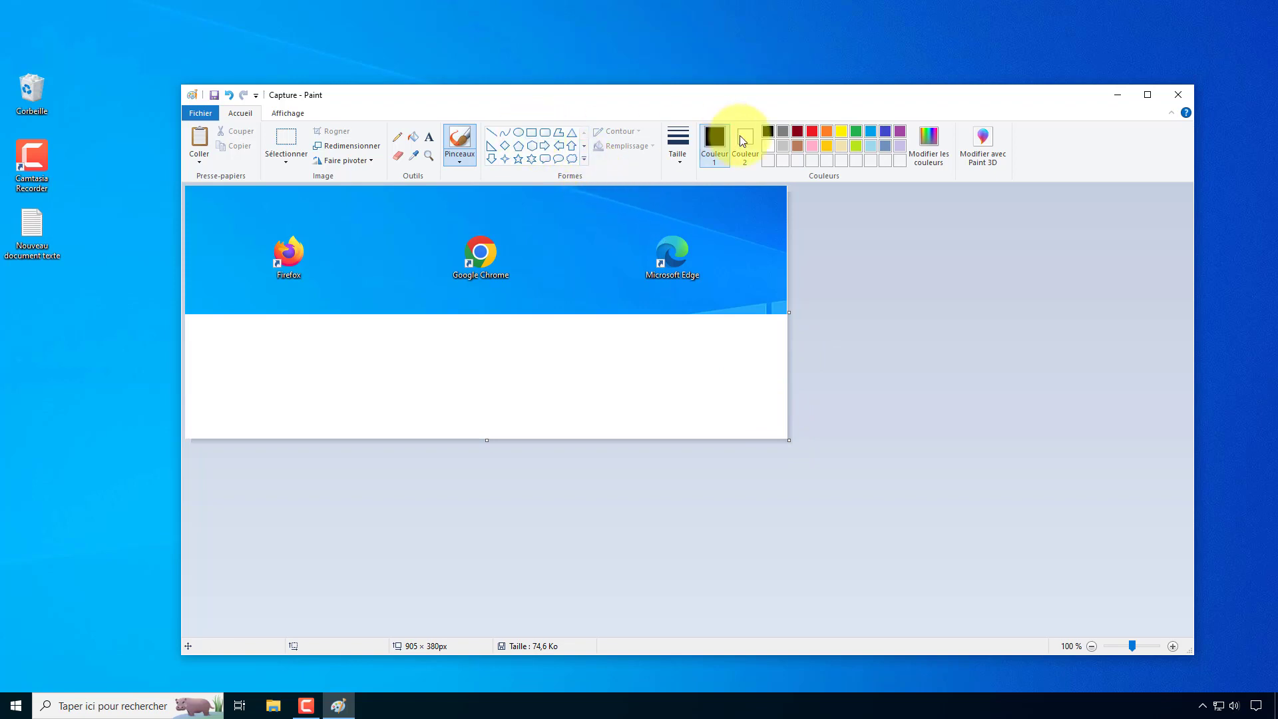
left_click(841, 131)
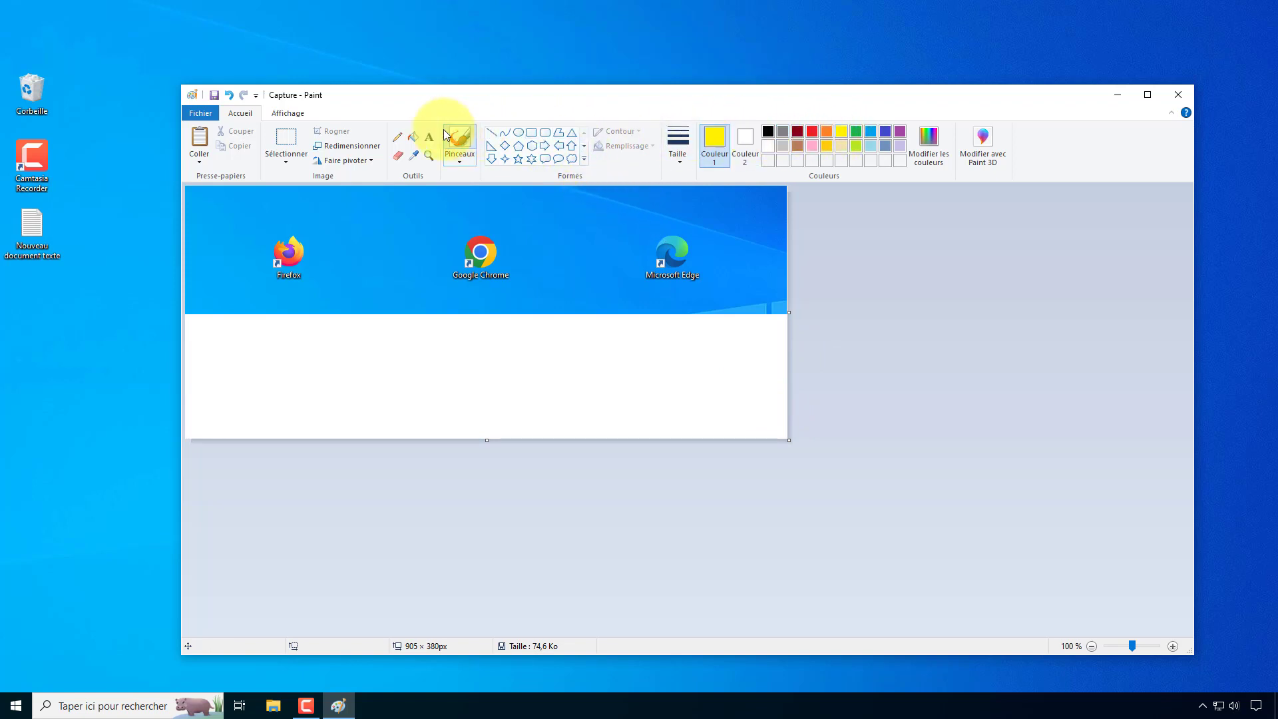
left_click(412, 136)
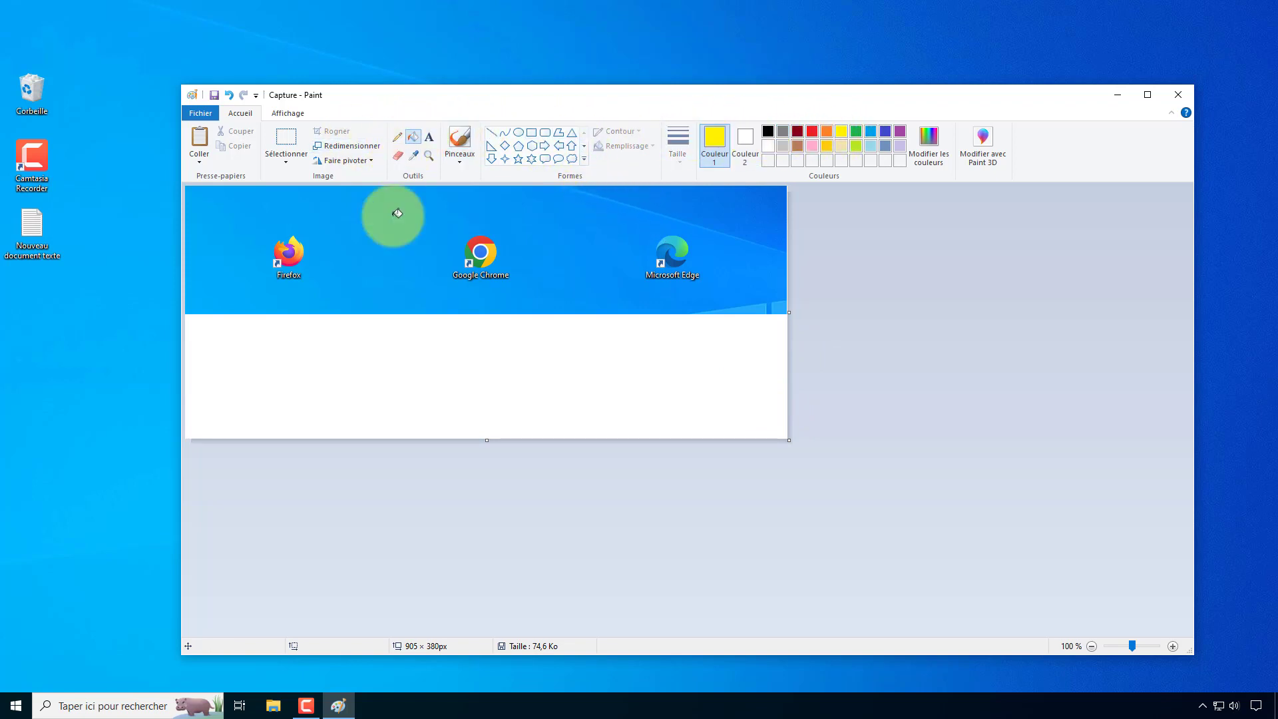
left_click(412, 367)
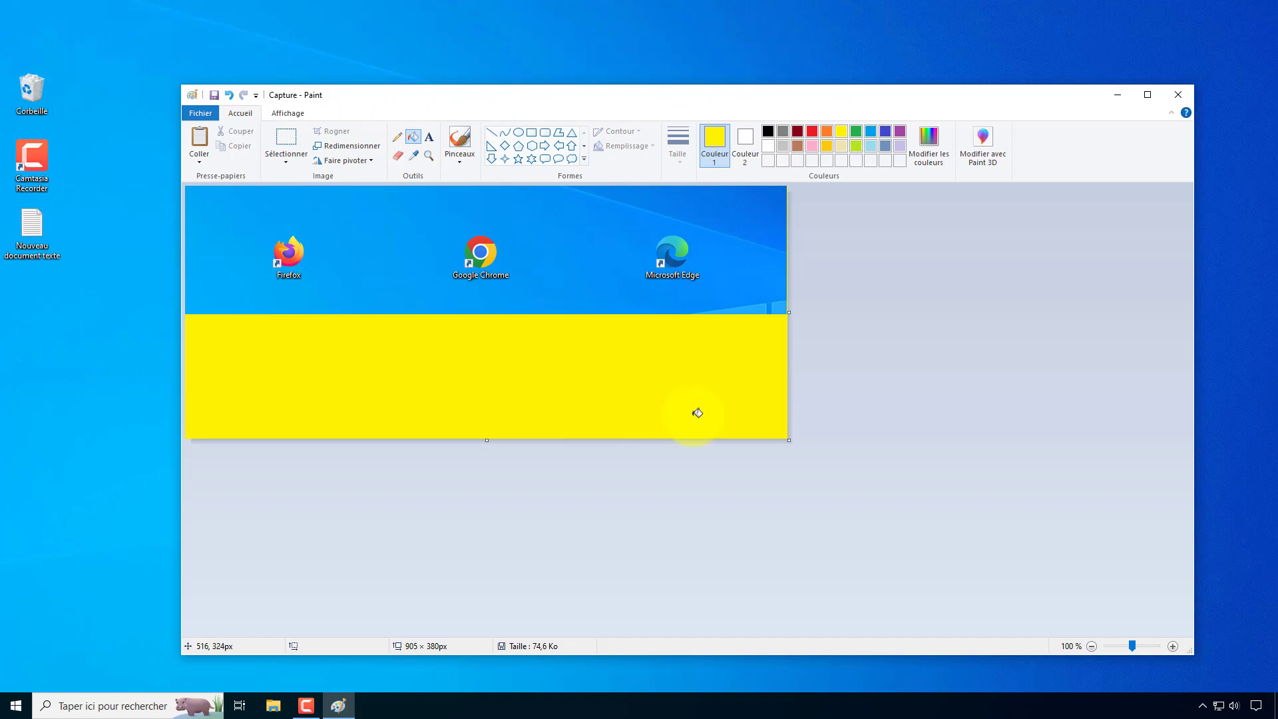
- Keep Paint open and save the edited image over the existing Capture file
left_click(1179, 94)
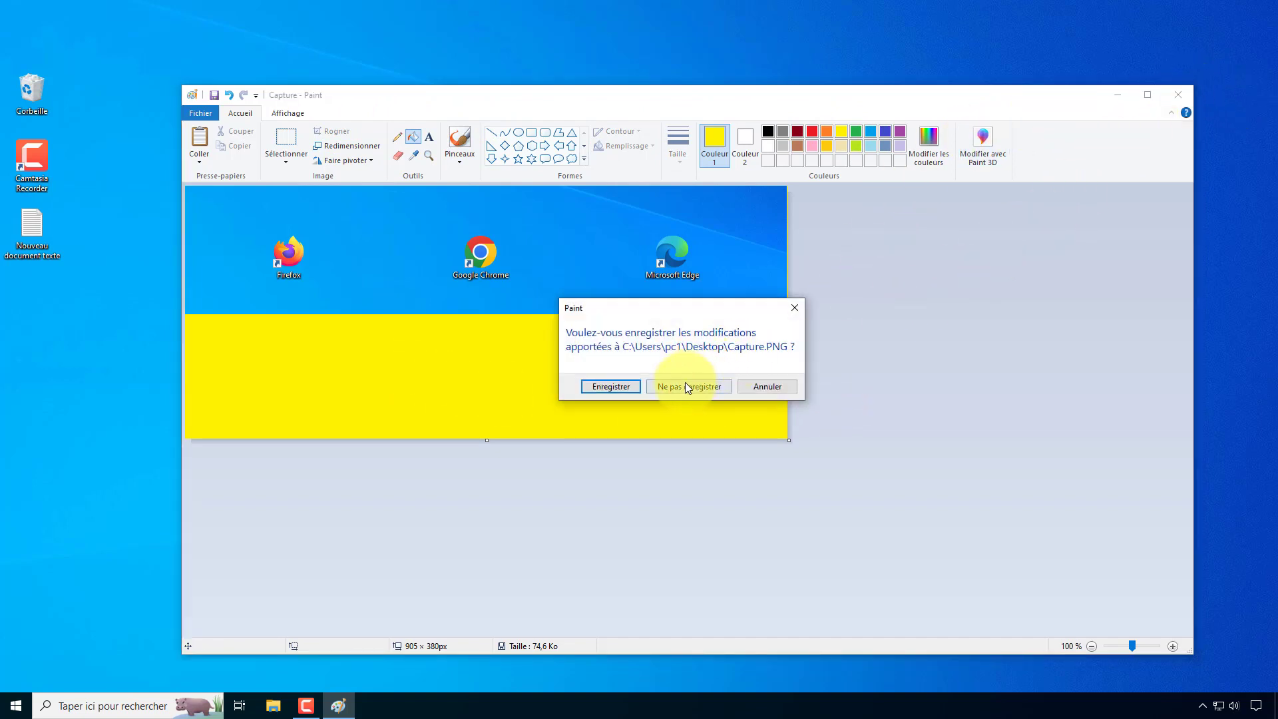
left_click(794, 308)
left_click(197, 113)
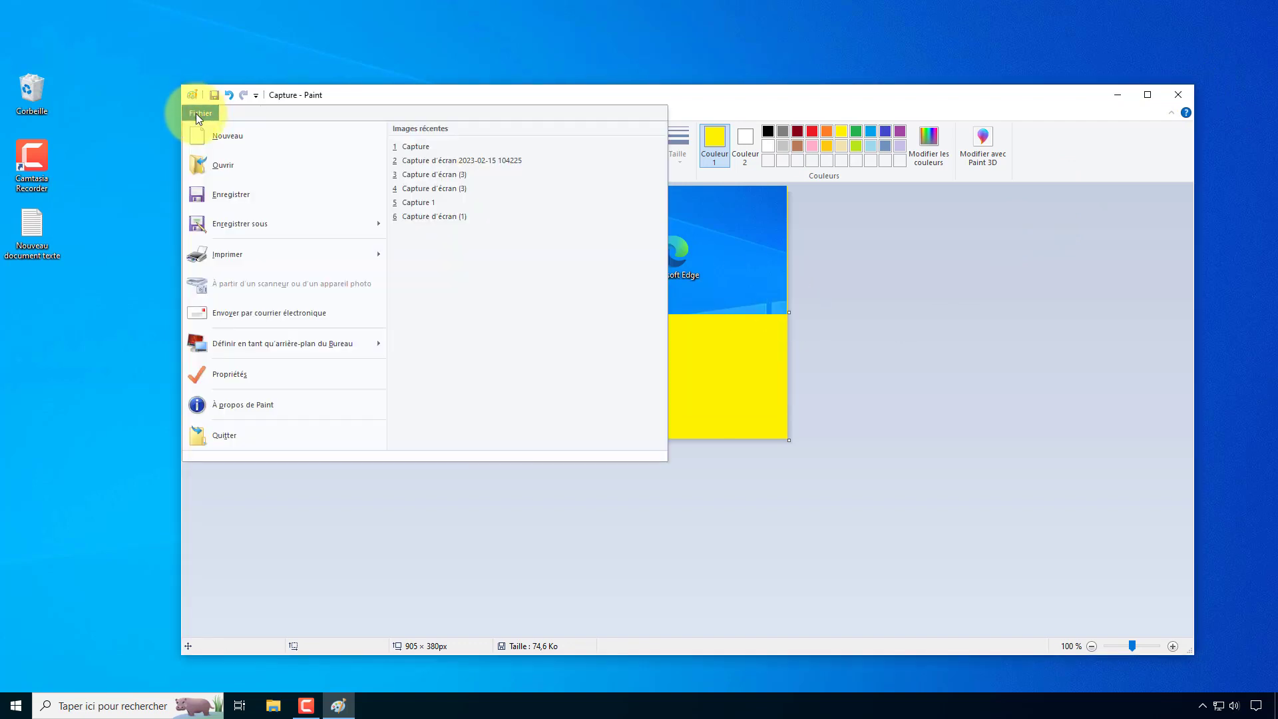
mouse_move(285, 230)
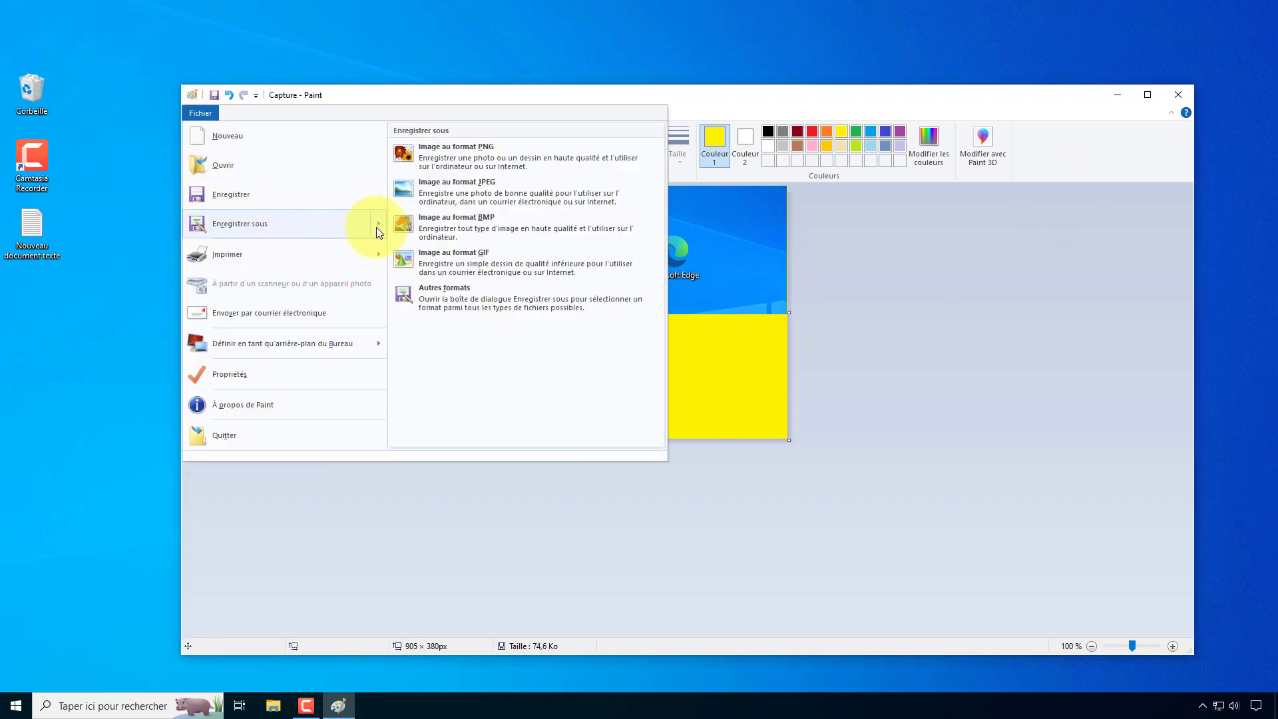
left_click(212, 95)
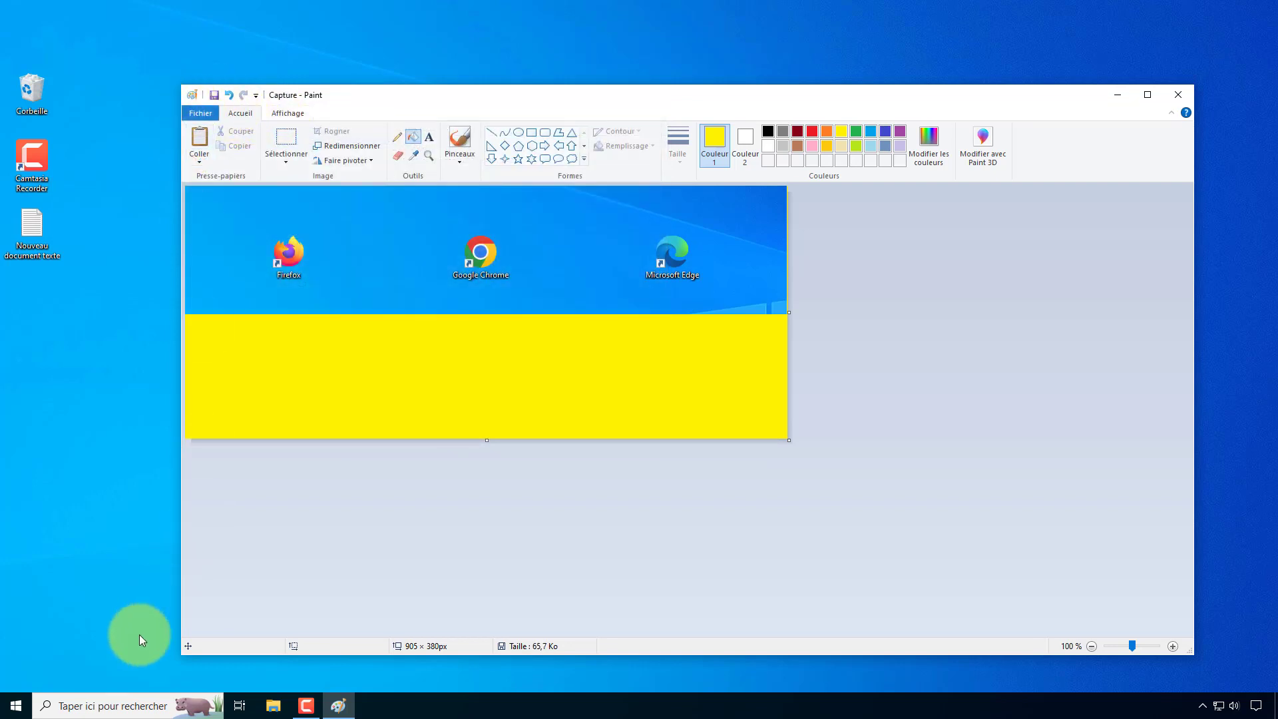
- Launch the on-screen keyboard with the osk command, save the image again through its save shortcut and close the keyboard
right_click(15, 706)
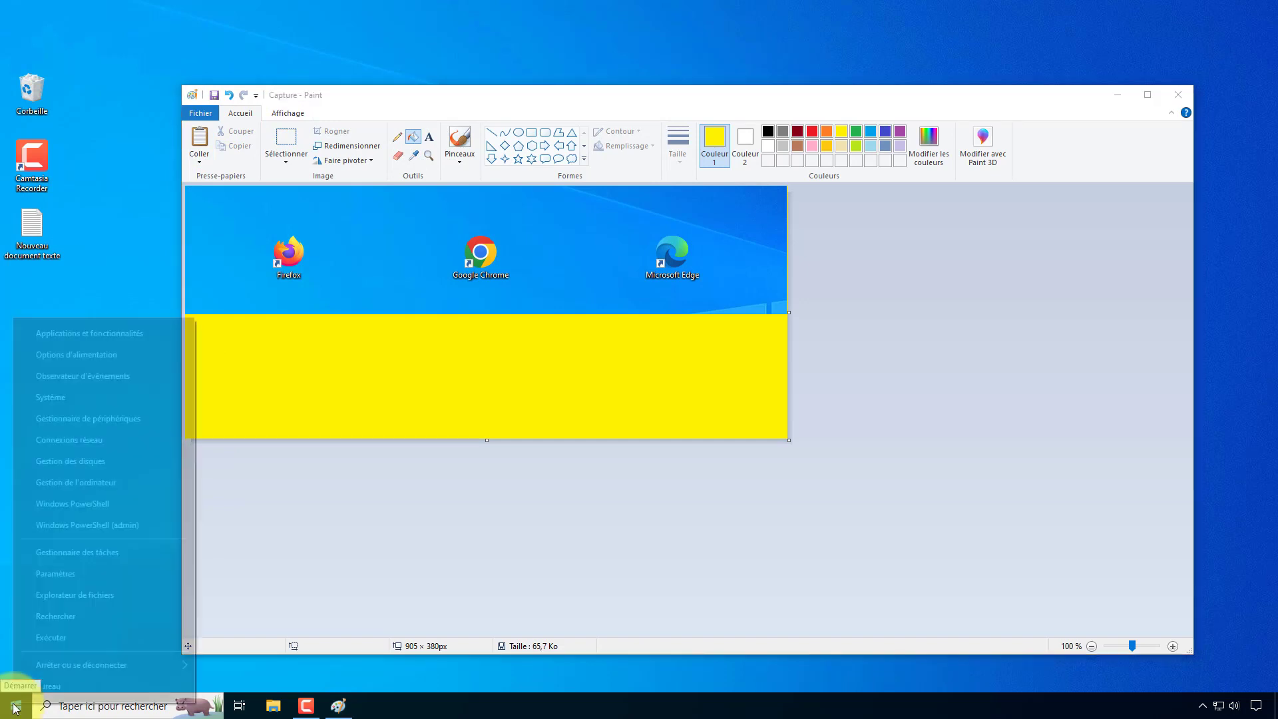
left_click(37, 637)
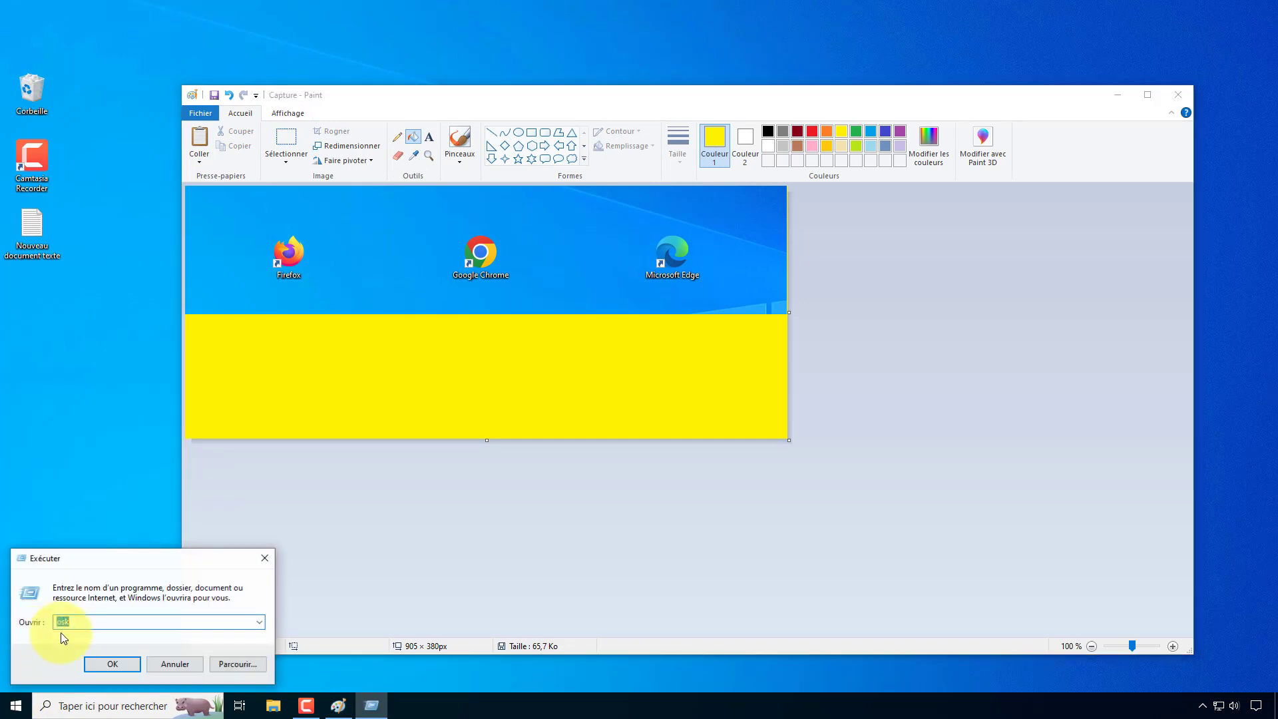
left_click(109, 664)
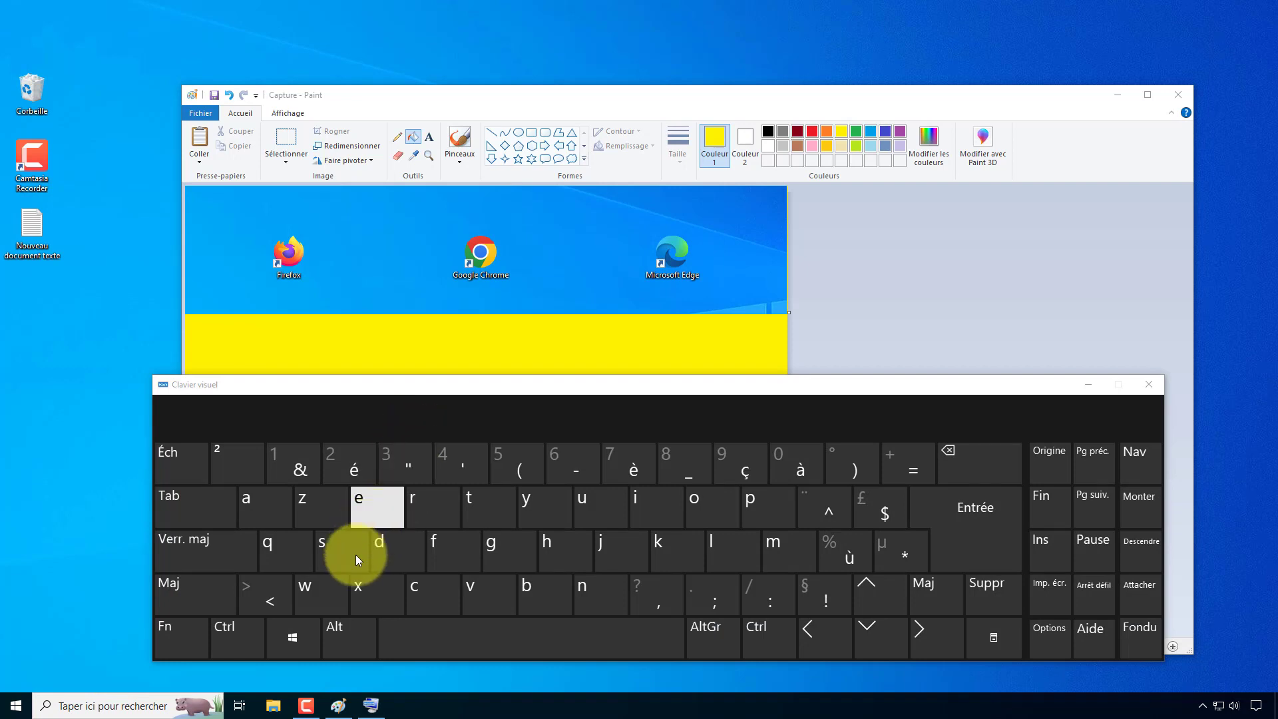
left_click(233, 634)
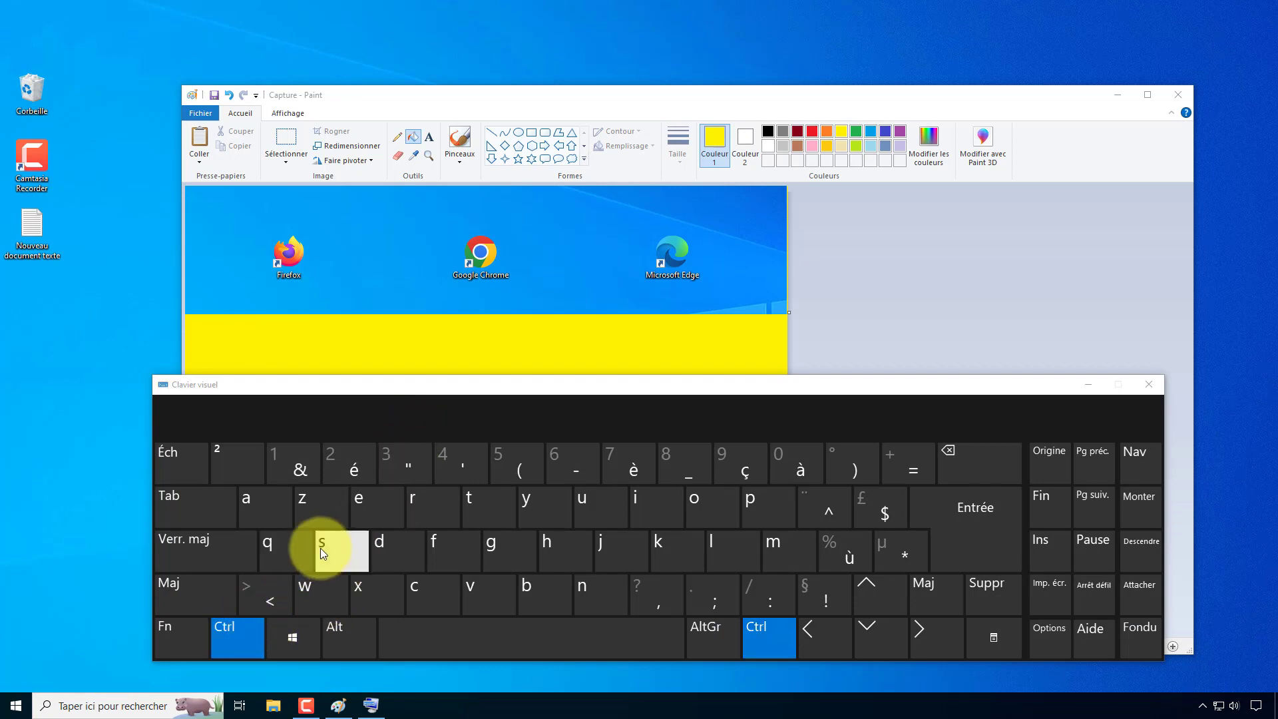
left_click(321, 549)
left_click(1148, 385)
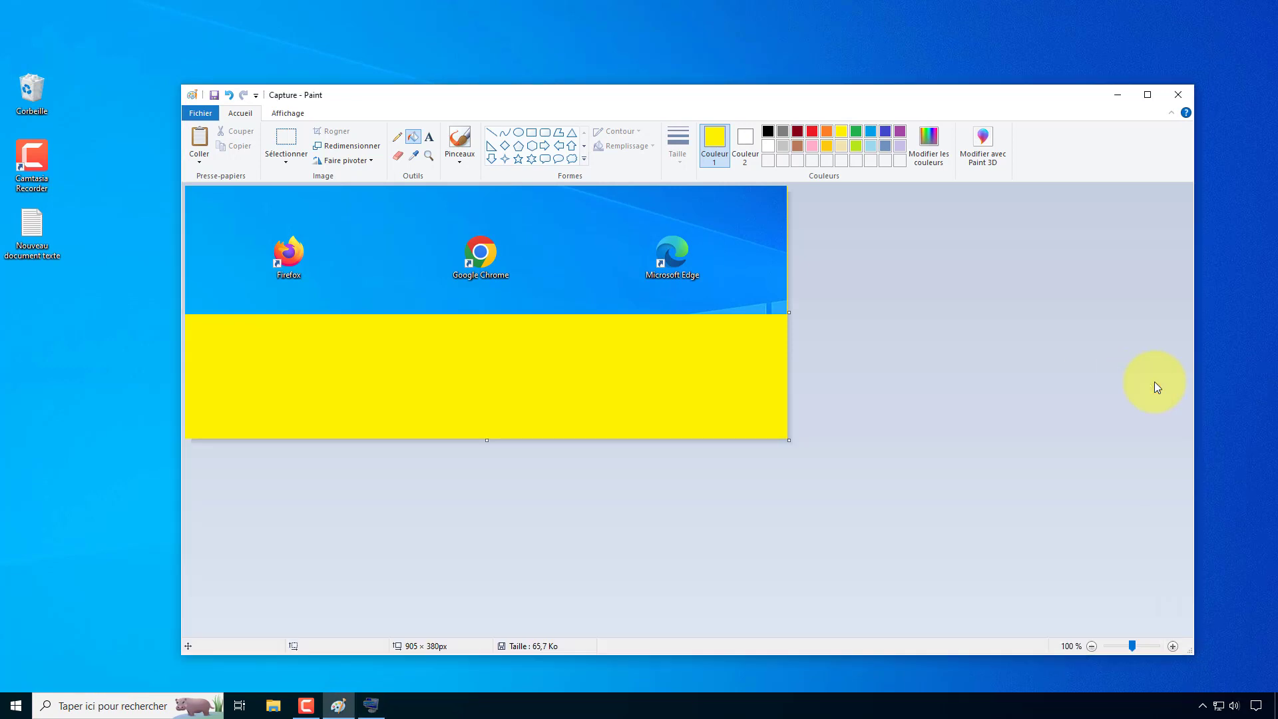
- Close Paint and delete the Capture file from the desktop
left_click(1185, 98)
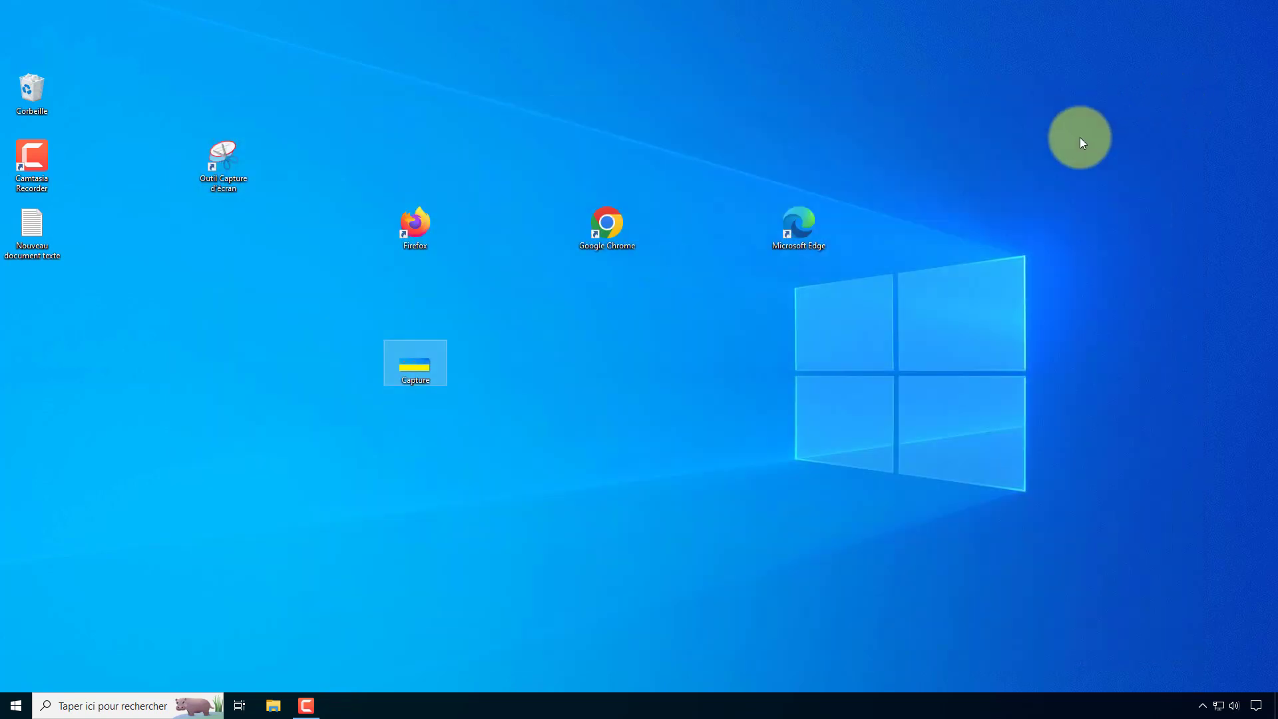
double_click(424, 362)
right_click(425, 361)
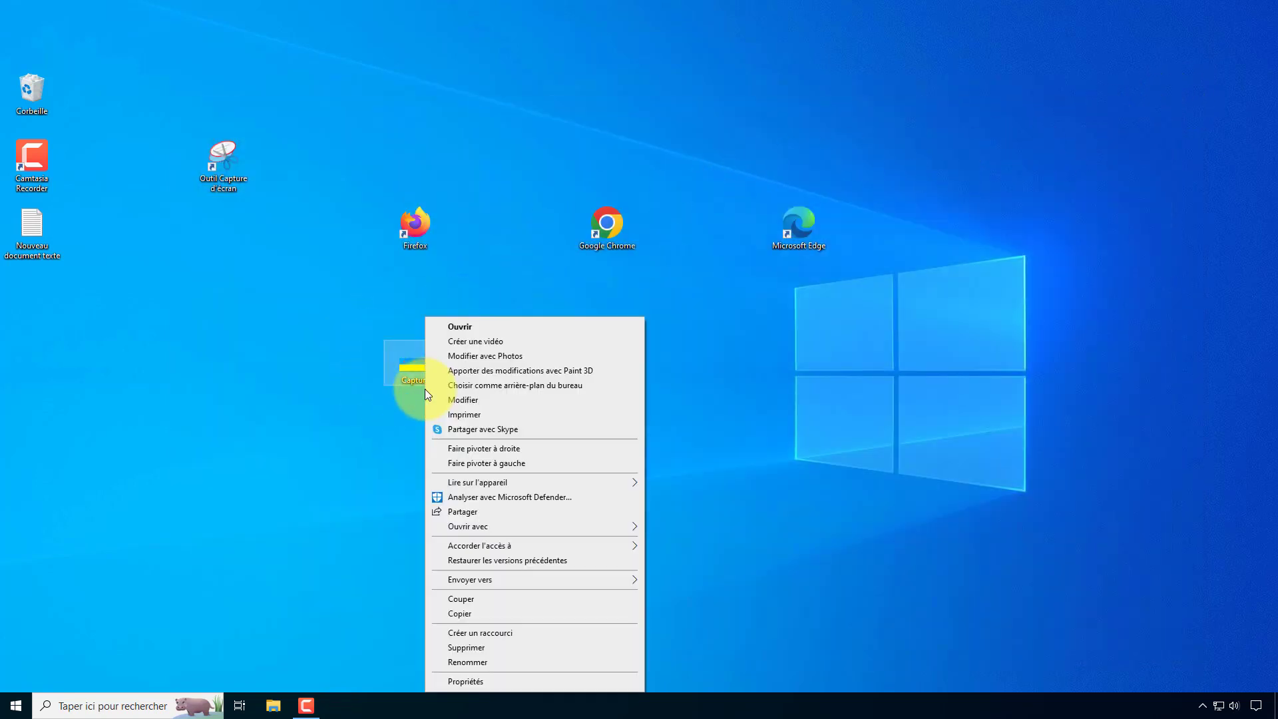
left_click(478, 646)
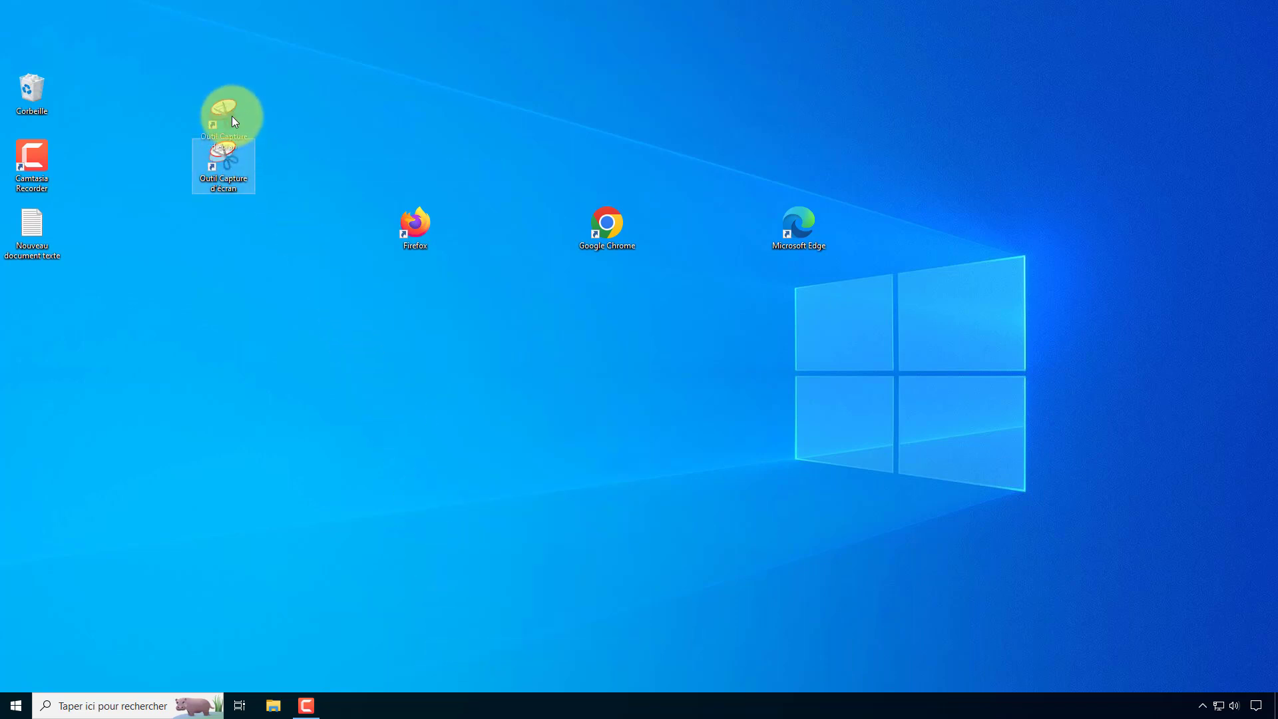